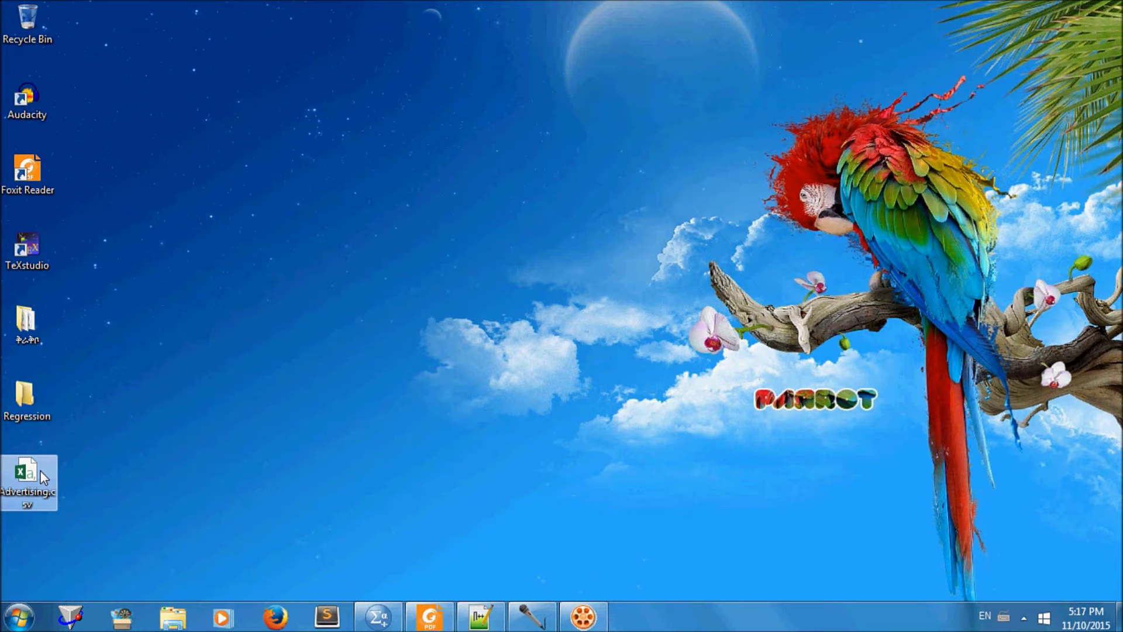
Examine the header row and its TV column in Advertising.csv in Notepad++, and minimize the file.
click(481, 619)
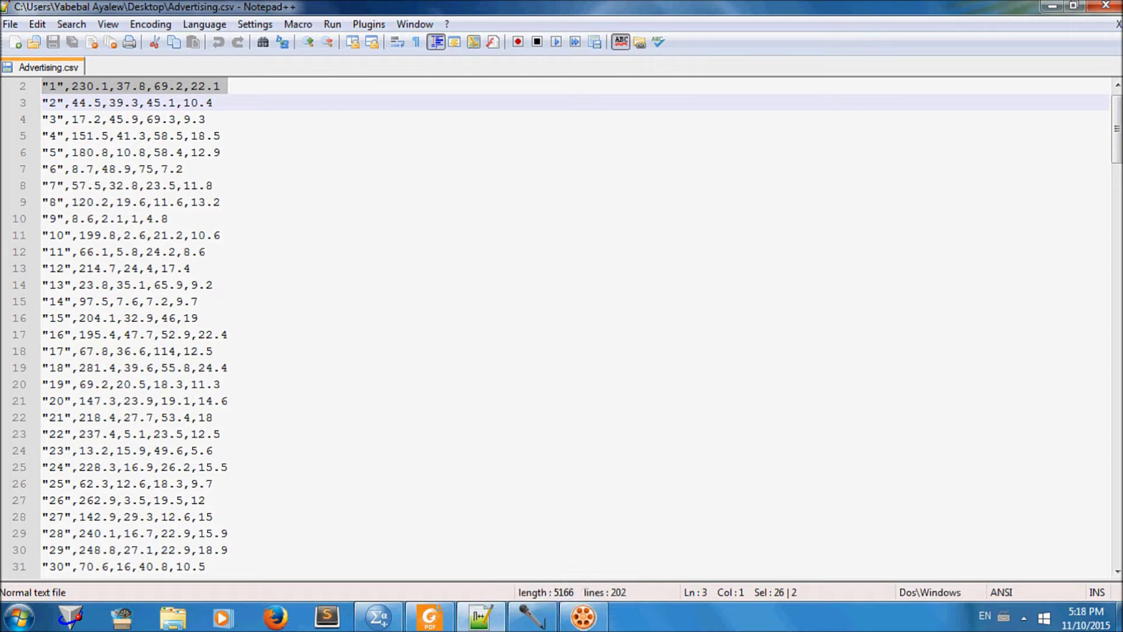
click(1117, 85)
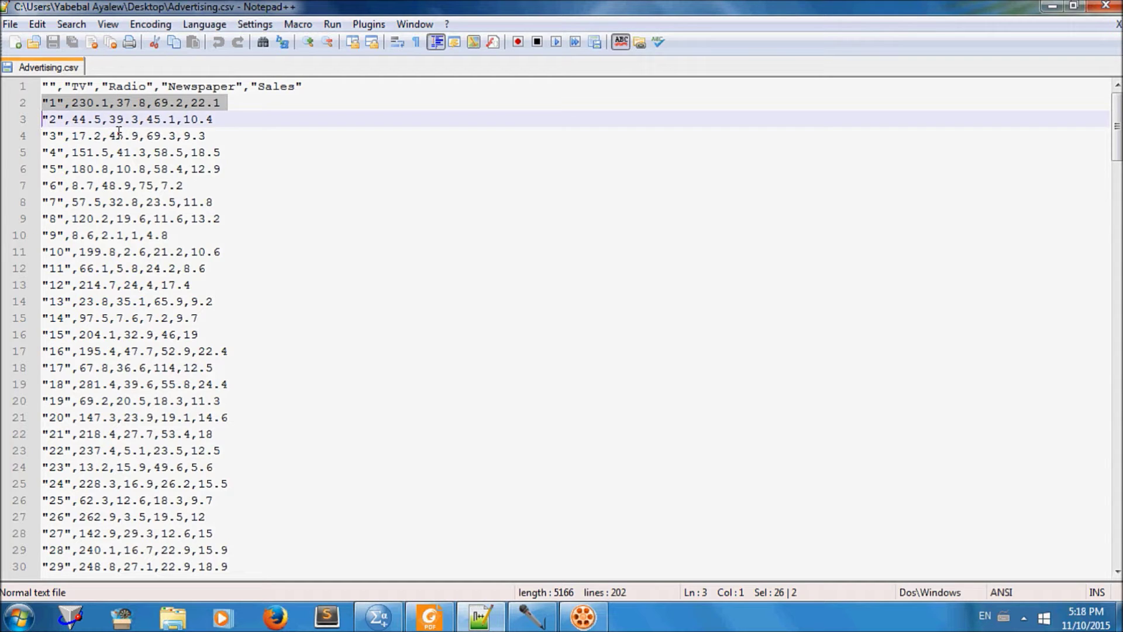
click(12, 101)
click(26, 104)
click(96, 86)
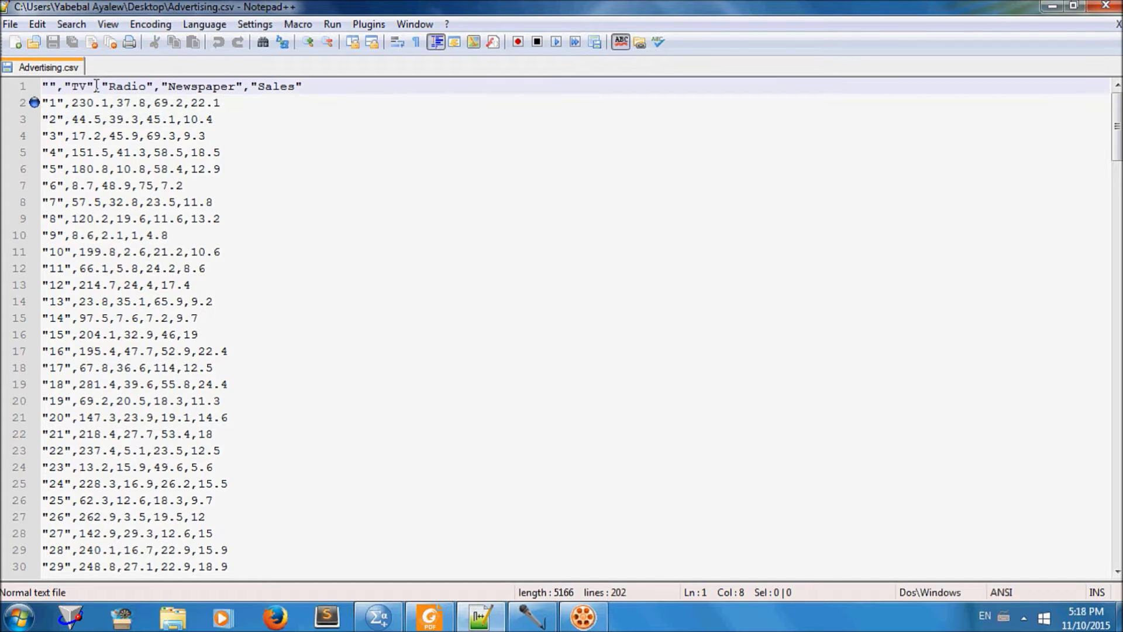
drag(98, 86, 66, 86)
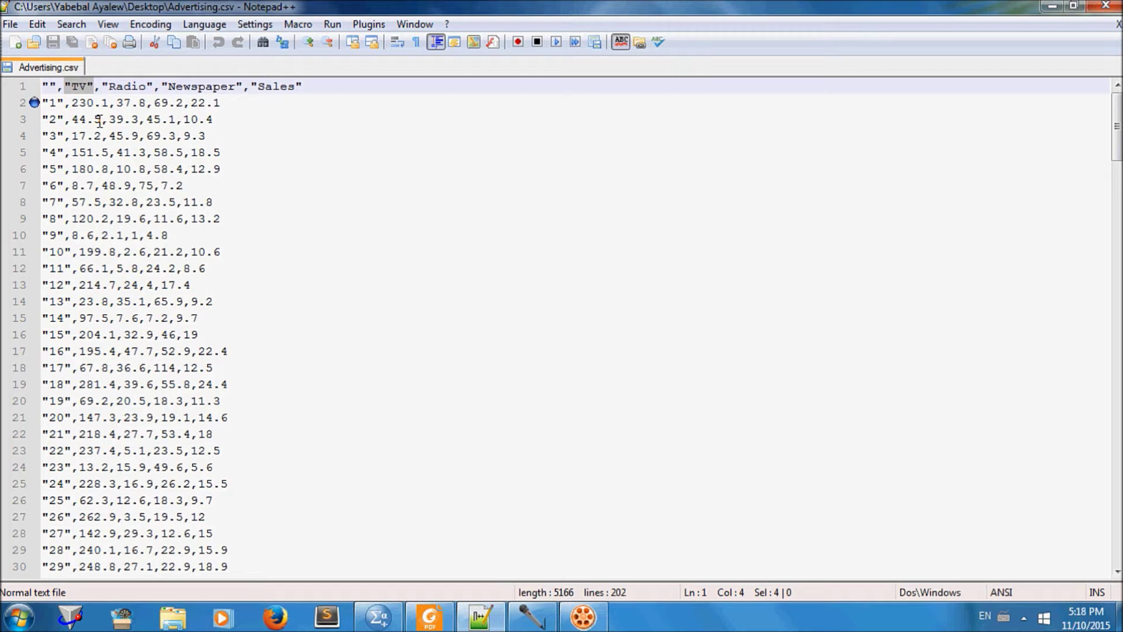
click(1051, 6)
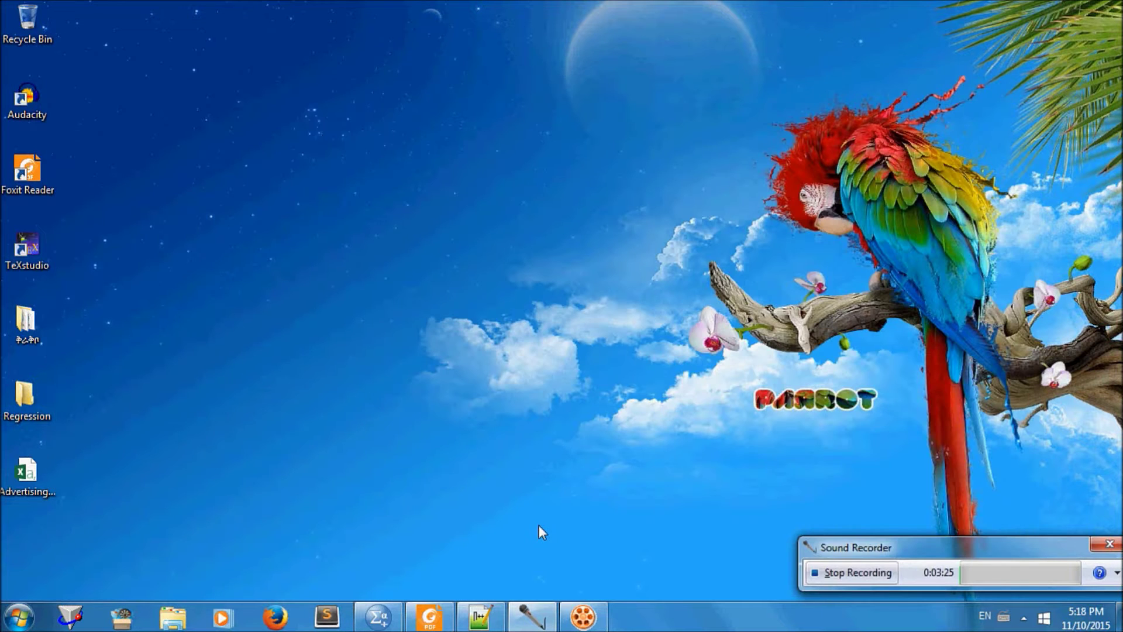
Switch to SPSS Statistics and open Advertising.csv from the Desktop as text data.
click(375, 617)
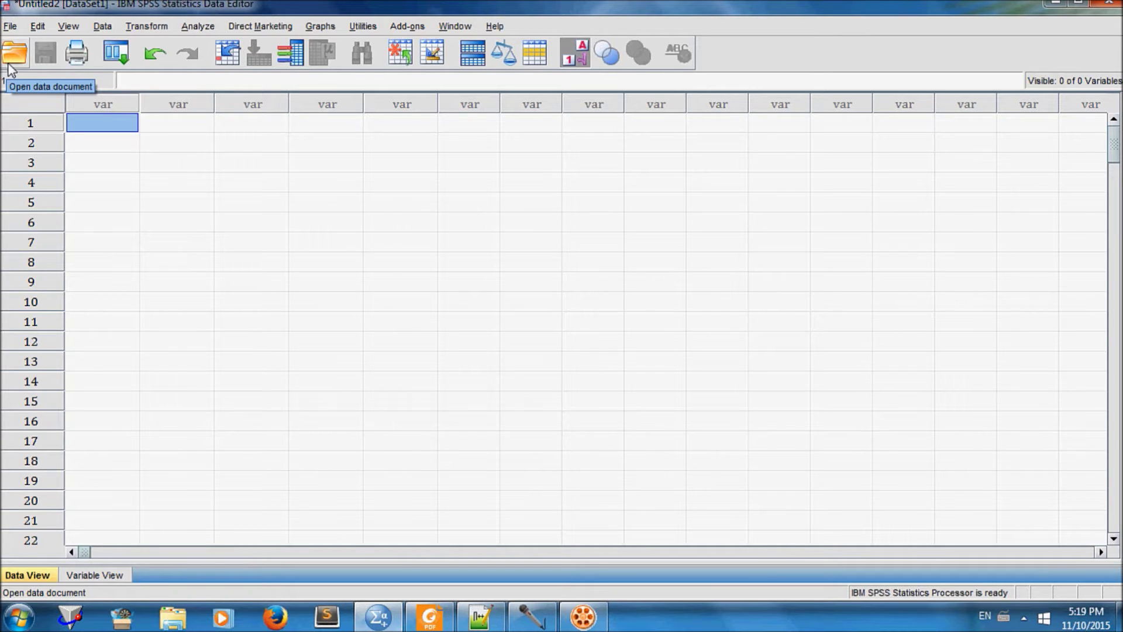
click(10, 26)
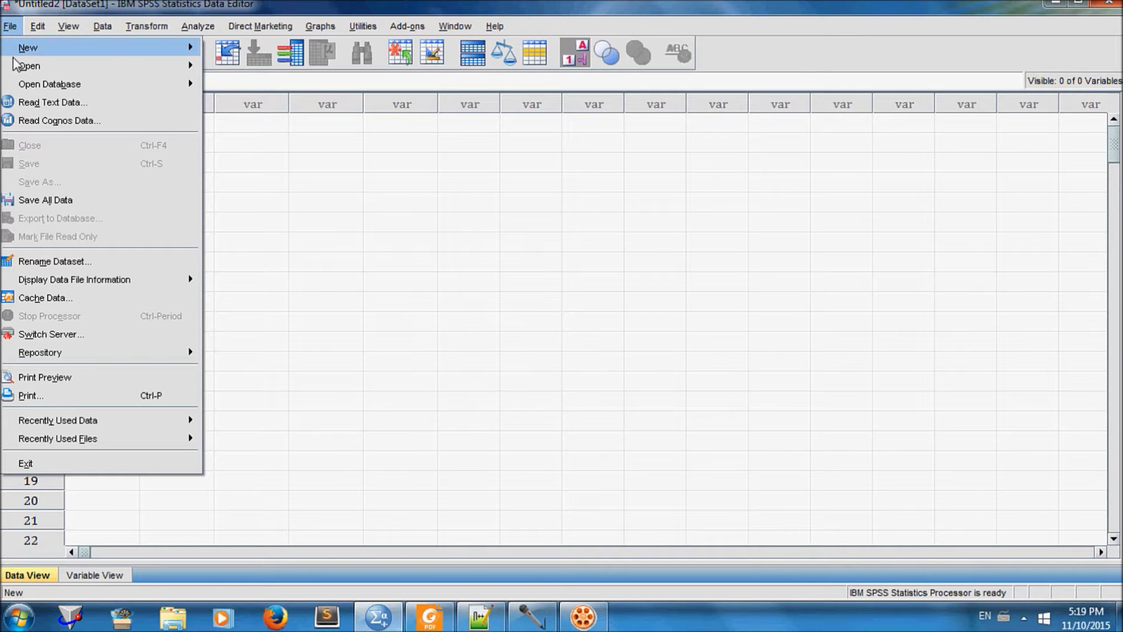
mouse_move(17, 69)
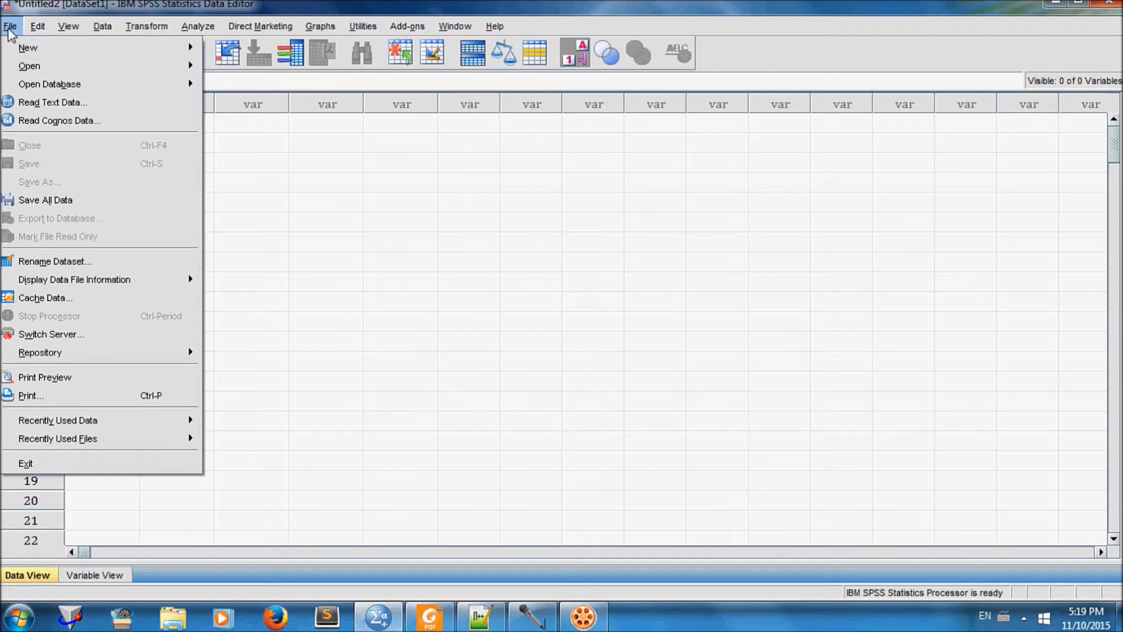
click(12, 103)
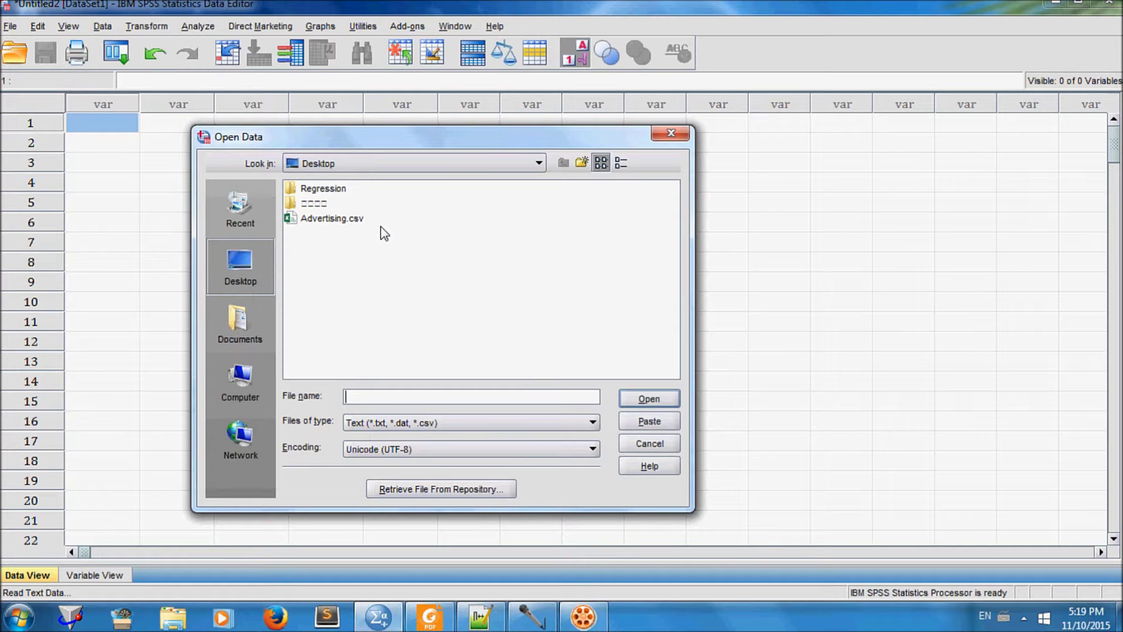
click(316, 228)
click(311, 218)
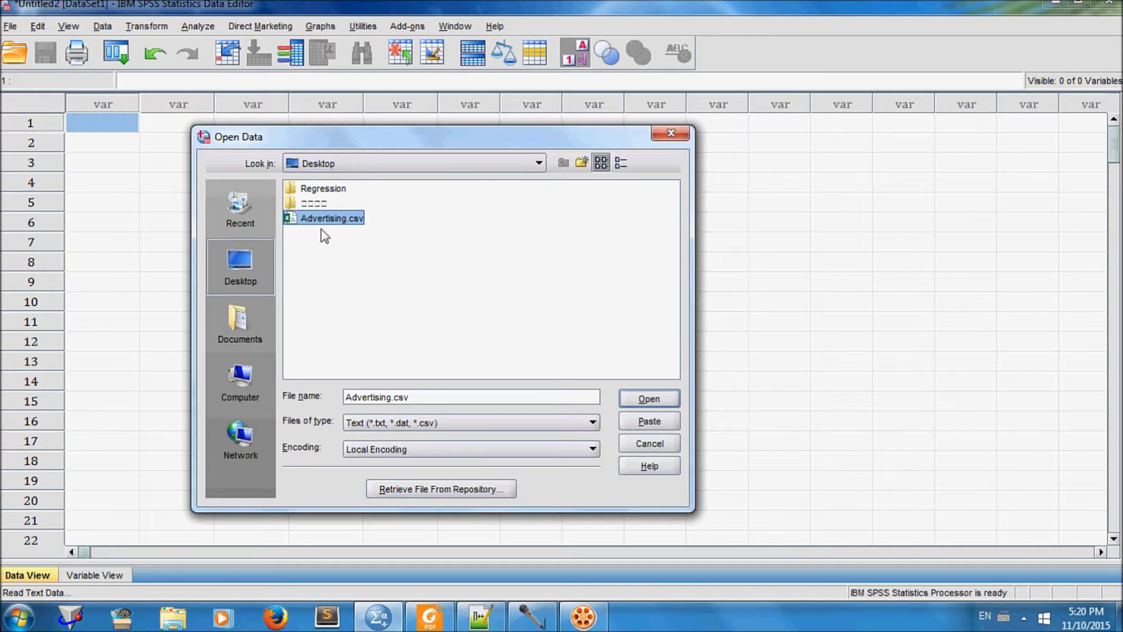
click(649, 397)
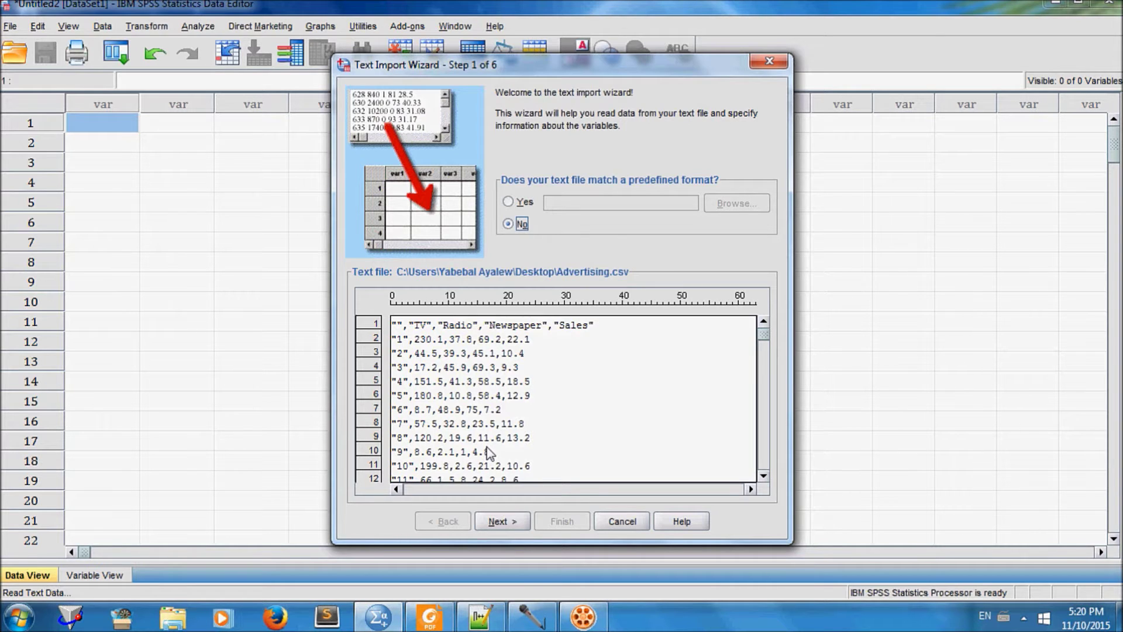
Keep the import without a predefined format and delimited, and specify that variable names are included at the top of the file.
click(496, 523)
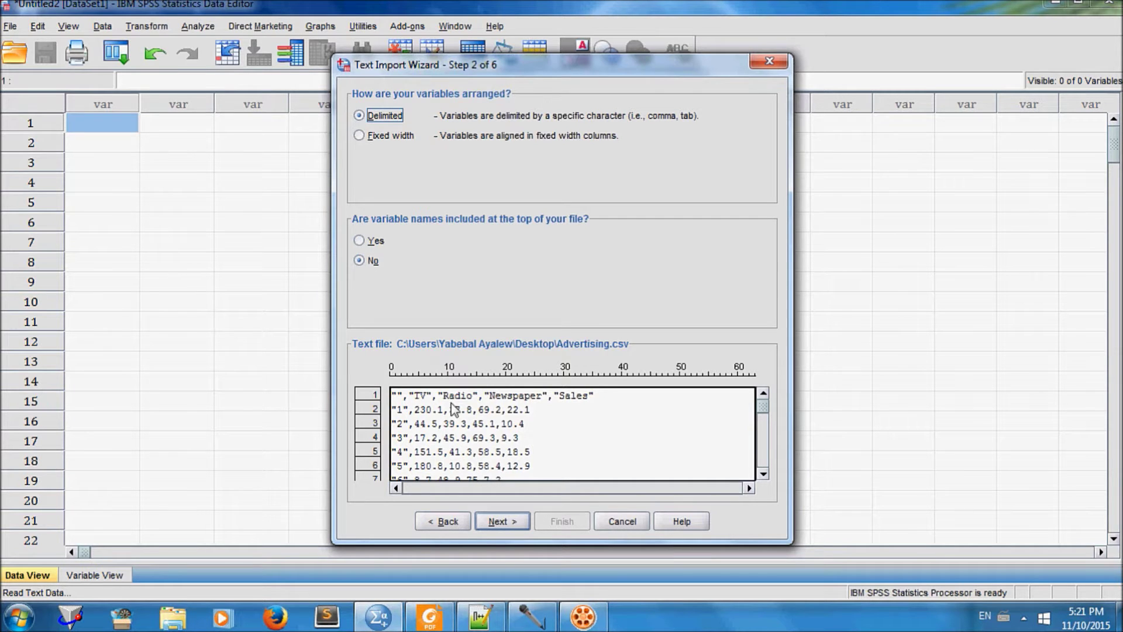
click(359, 241)
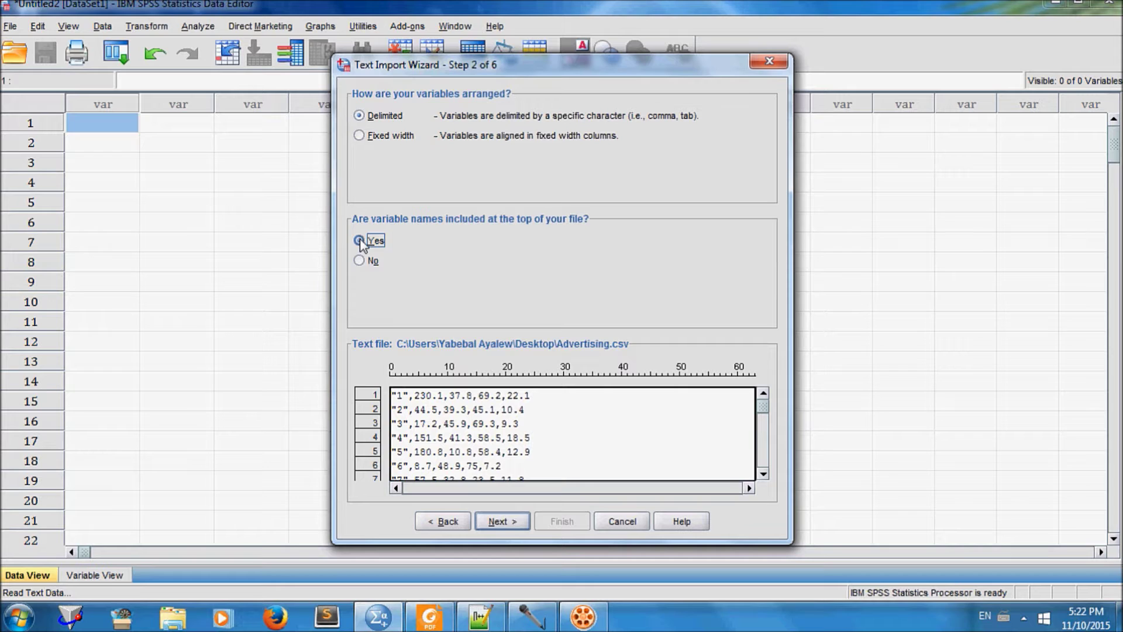
click(503, 521)
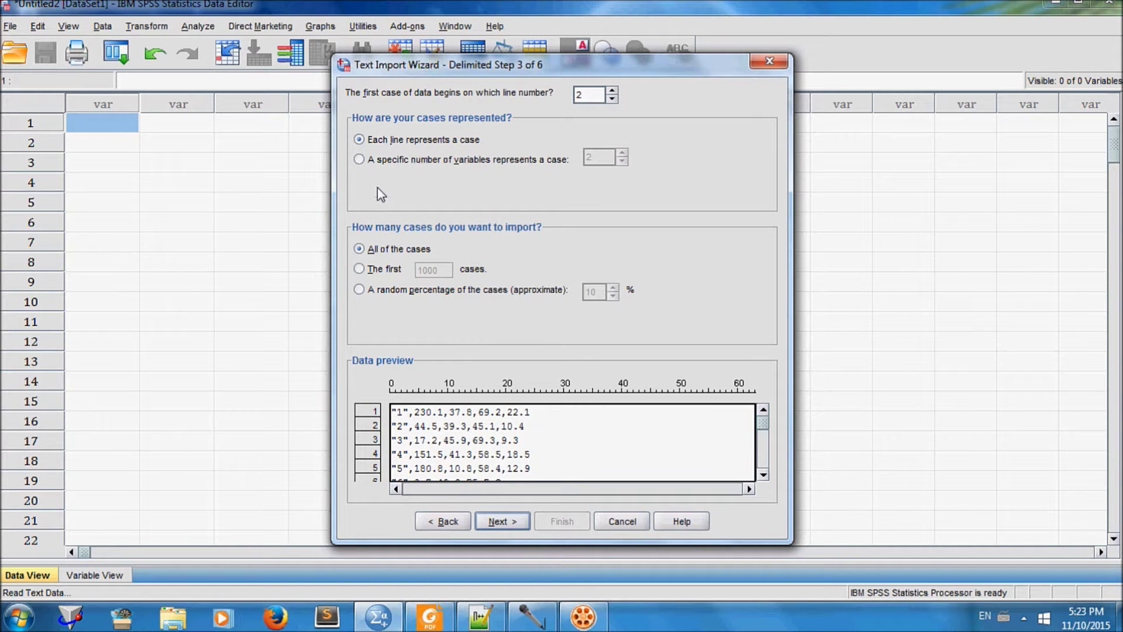
Try defining each case by a specific number of 5 variables, and restore one case per line.
click(359, 159)
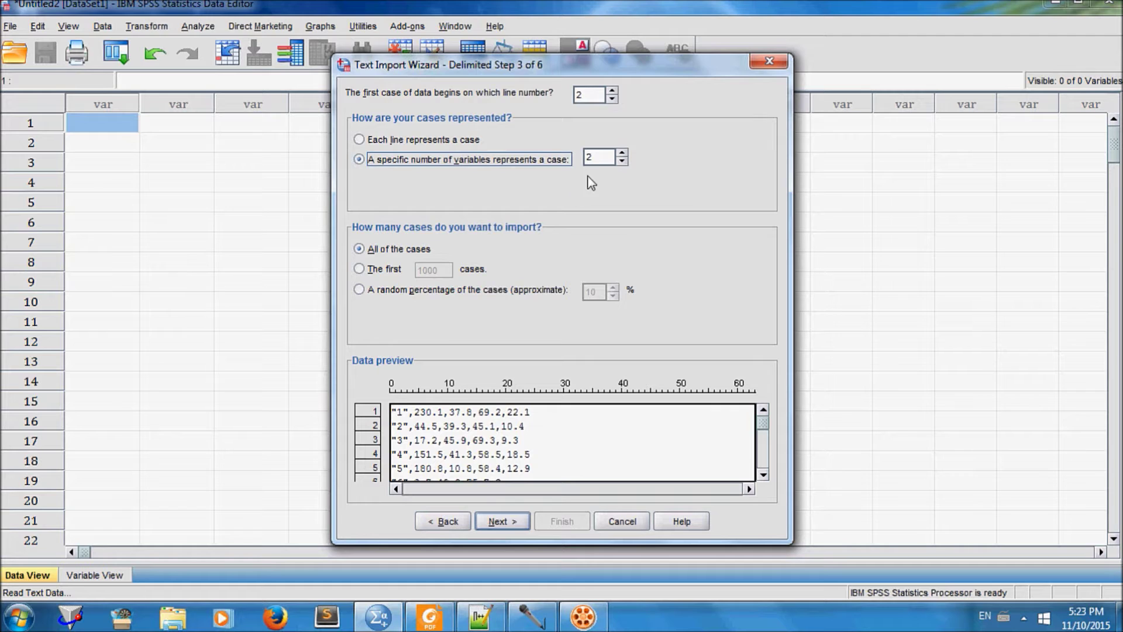
click(597, 163)
key(BackSpace)
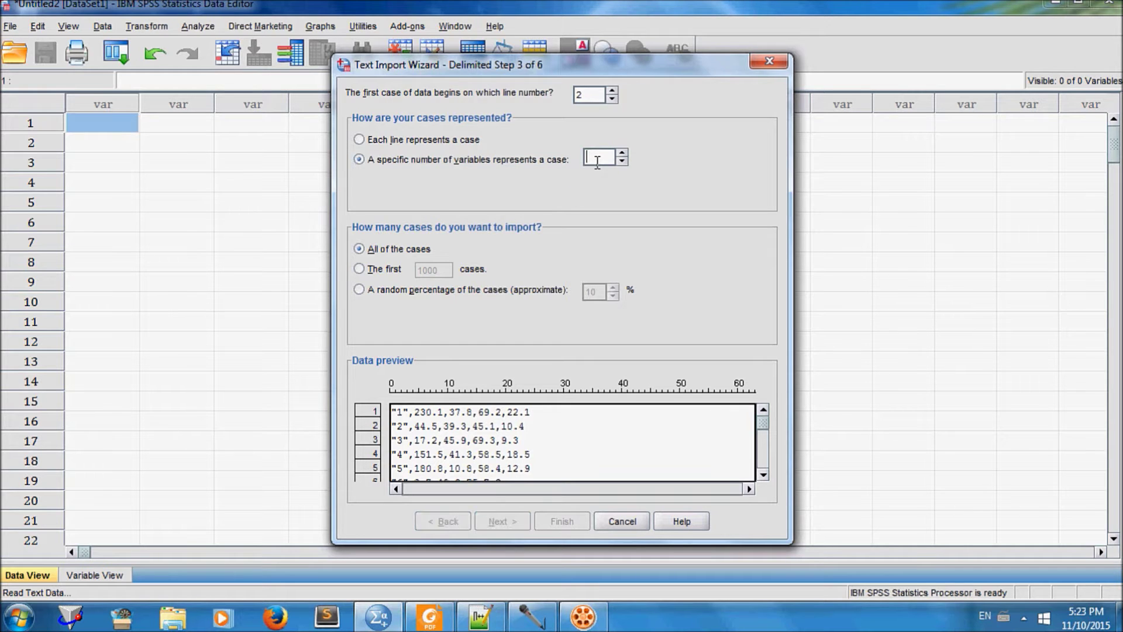
text(5)
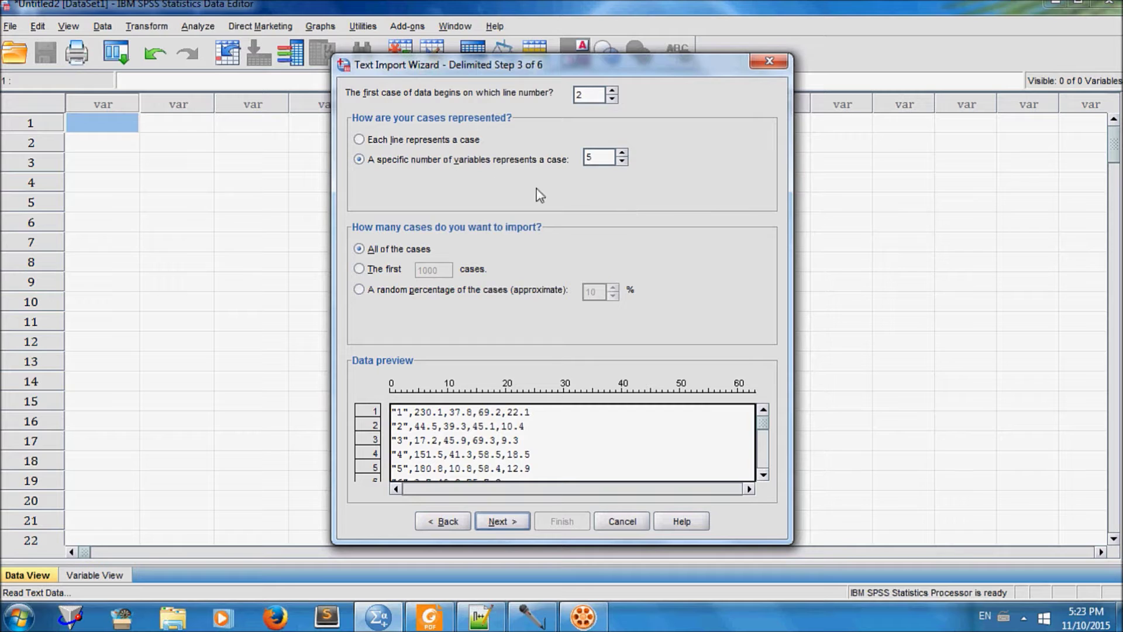
click(402, 143)
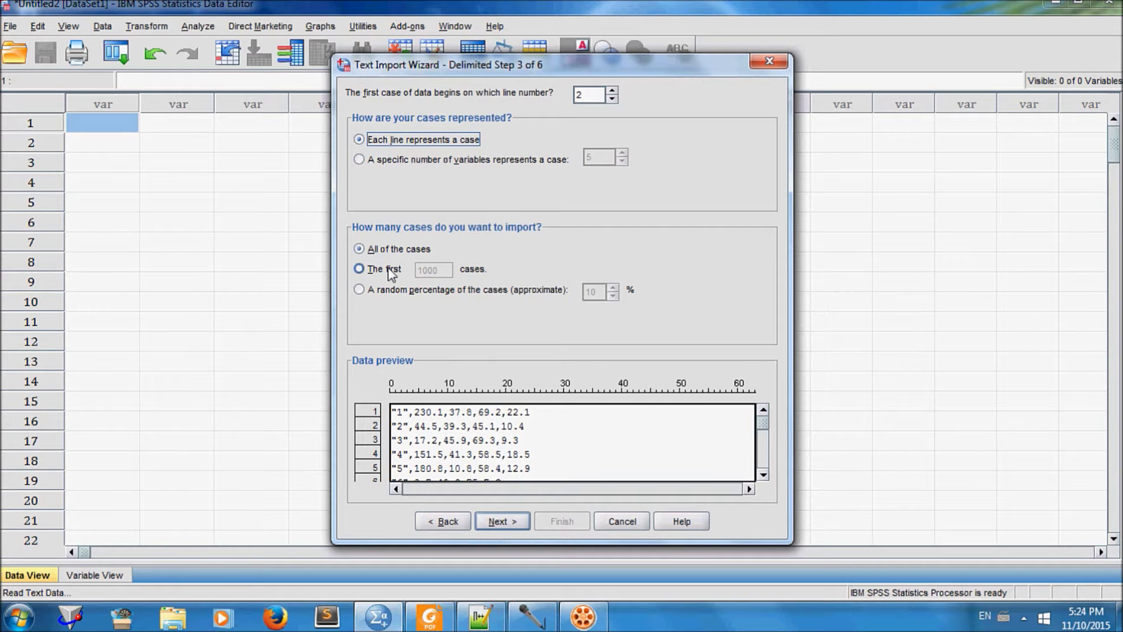
Try limiting the import to the first 20 cases and to a random 10% of cases, and restore importing all cases.
click(360, 269)
click(439, 269)
key(BackSpace)
key(BackSpace)
key(BackSpace)
key(BackSpace)
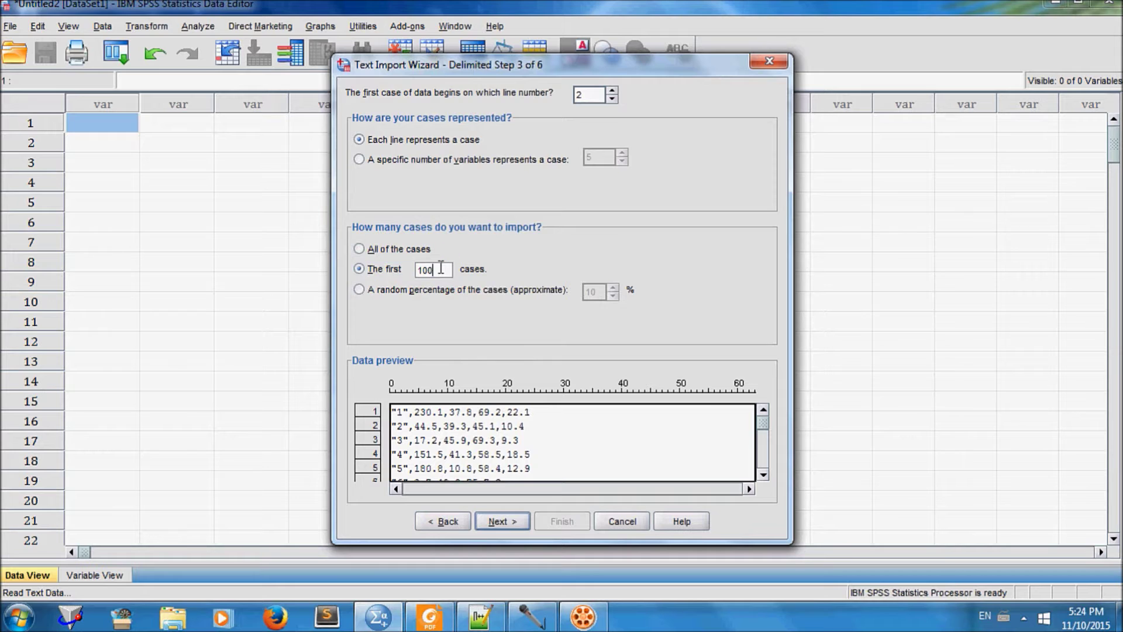
text(20)
click(359, 290)
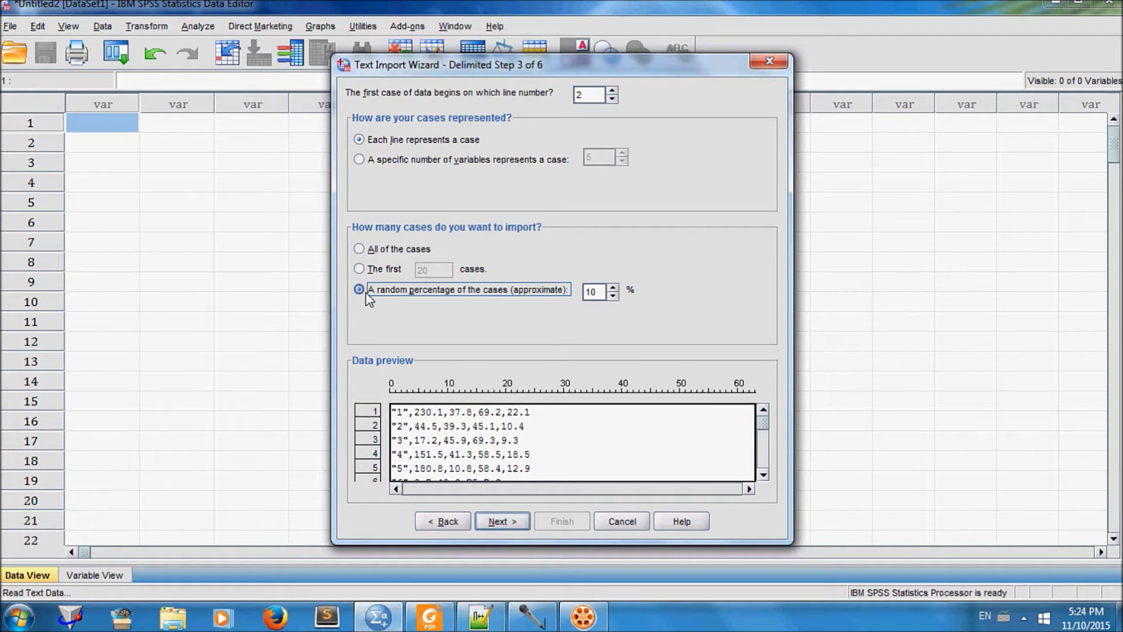
click(595, 291)
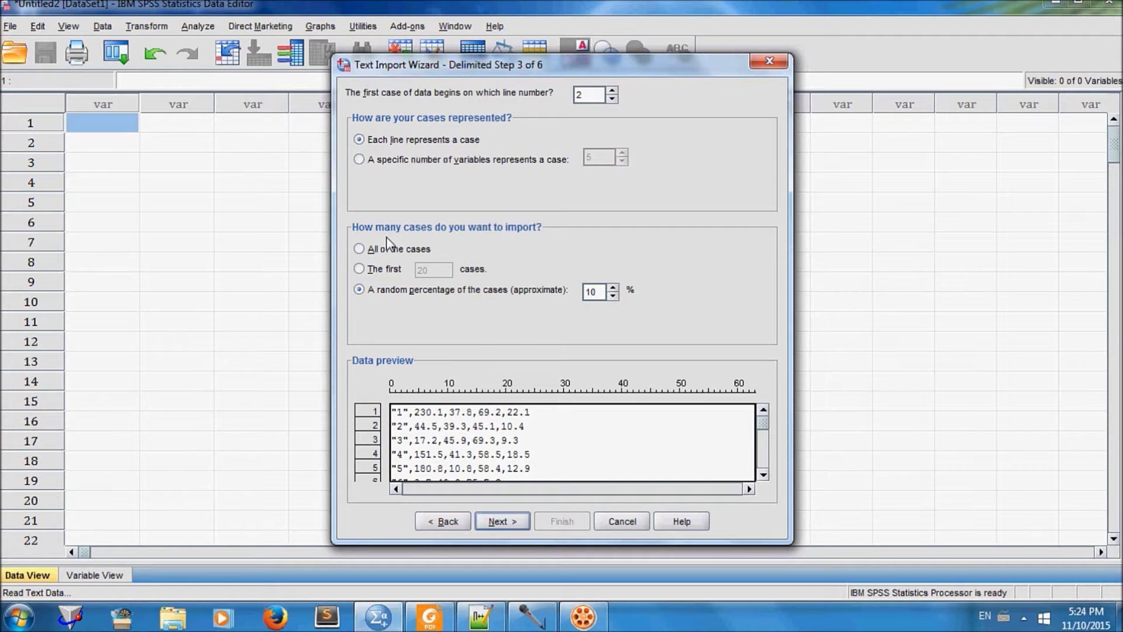
click(359, 250)
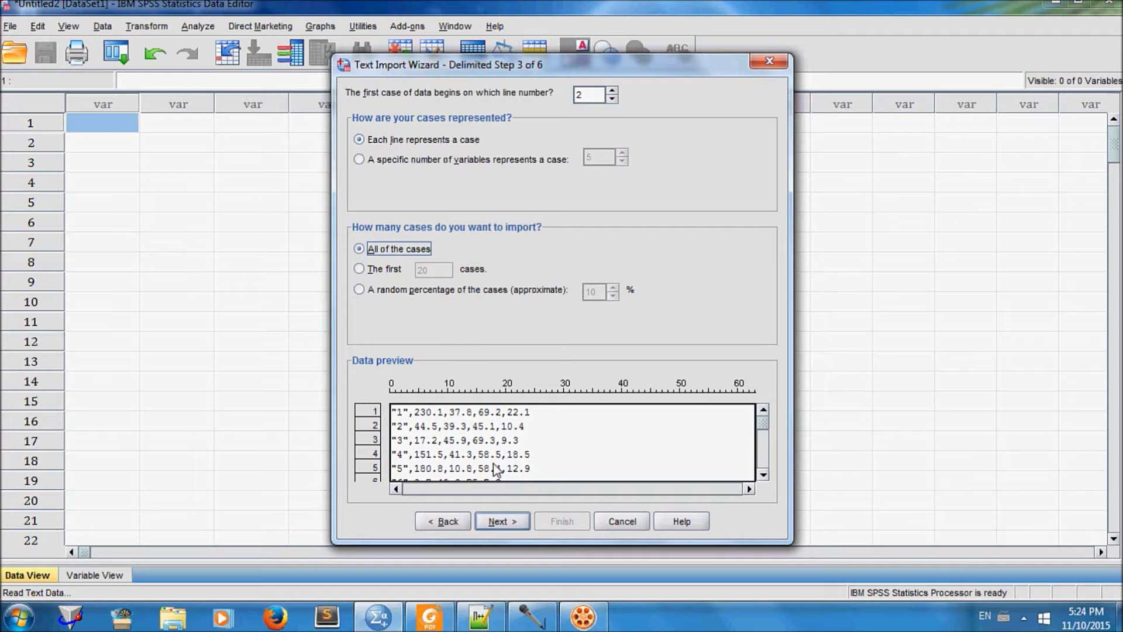
Accept comma as the delimiter and double quote as the text qualifier, and acknowledge the variable name notice.
click(502, 521)
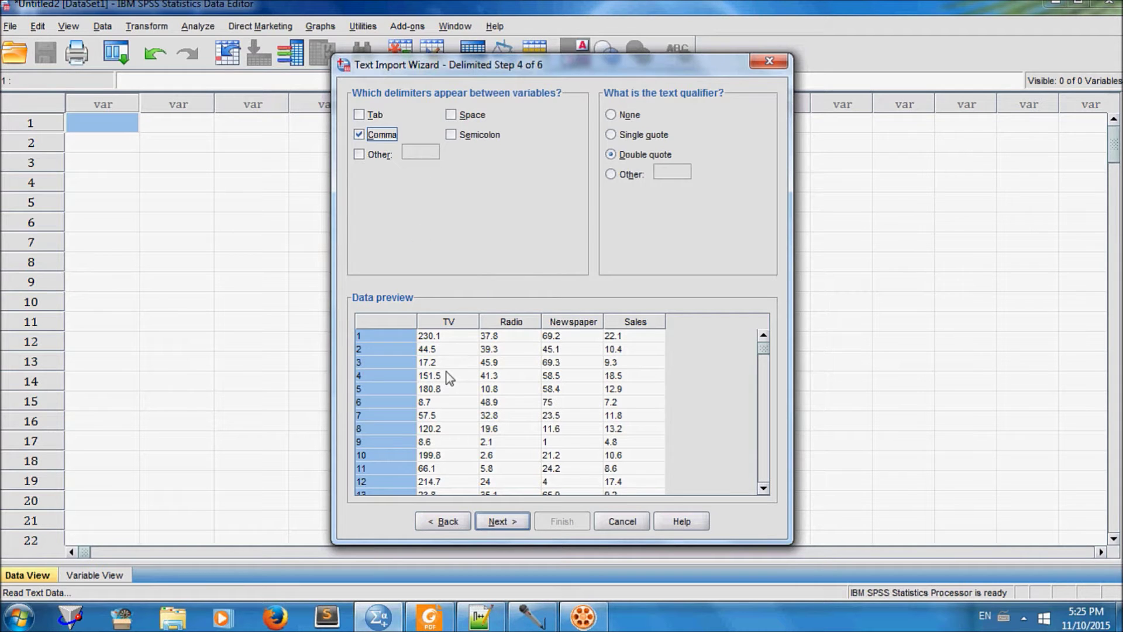
click(497, 521)
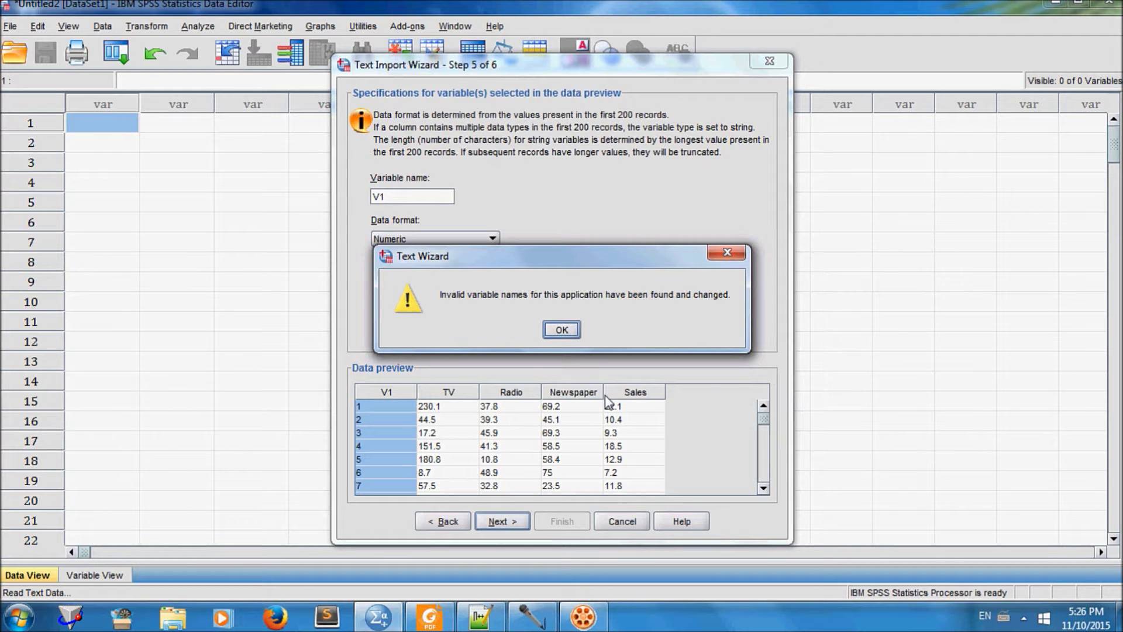
click(562, 329)
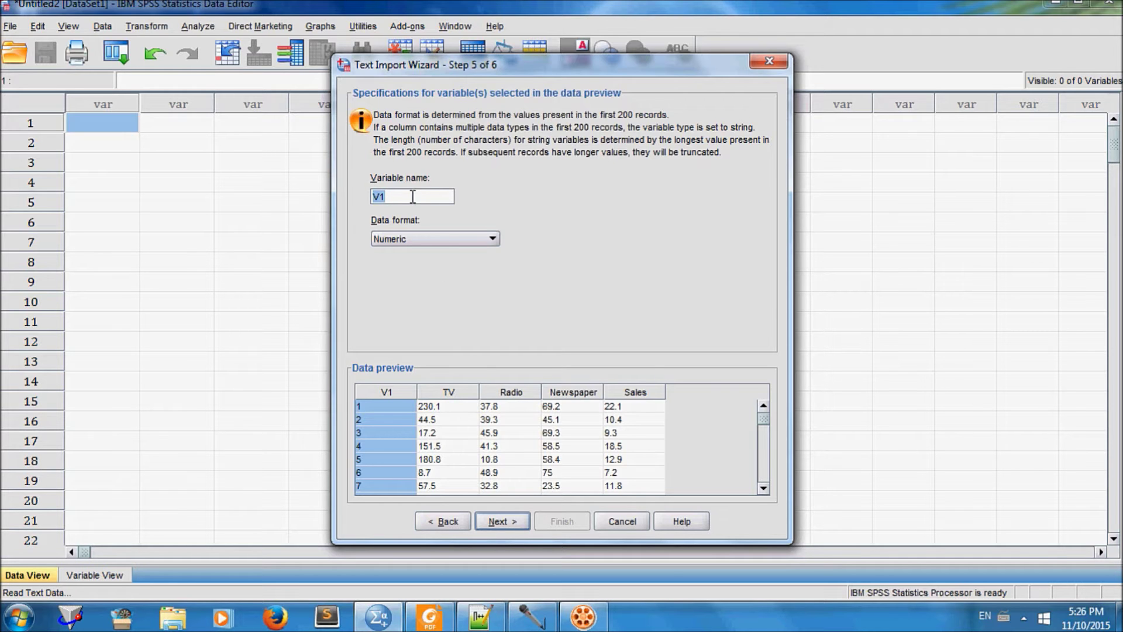
Rename the first variable to ID and finish the import without saving the format or pasting syntax.
key(BackSpace)
text(ID)
click(460, 393)
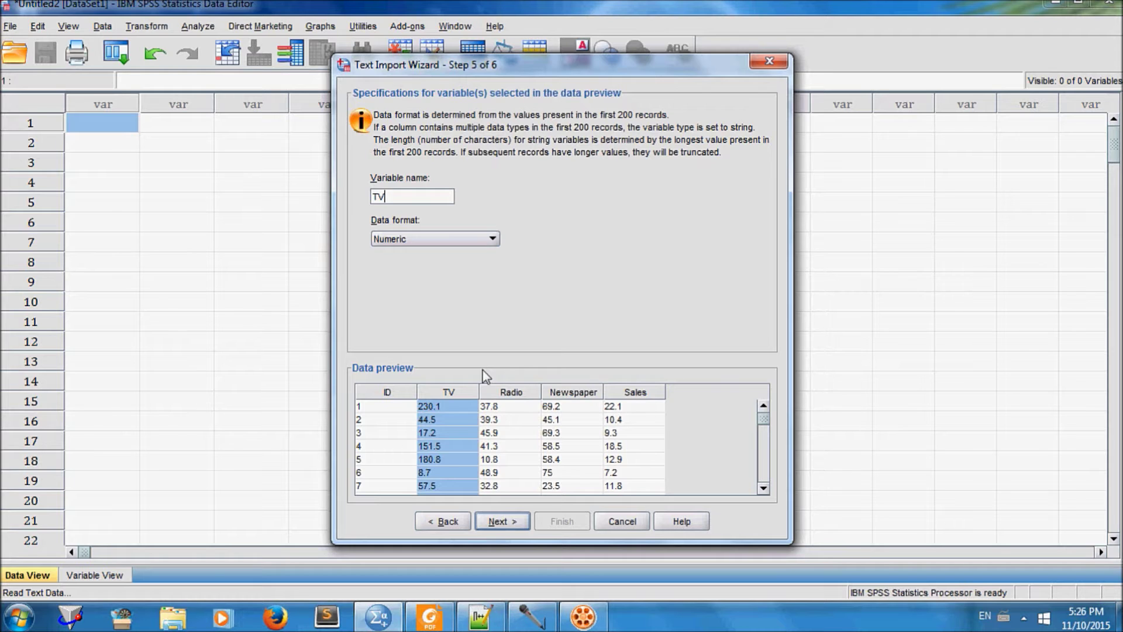
click(504, 521)
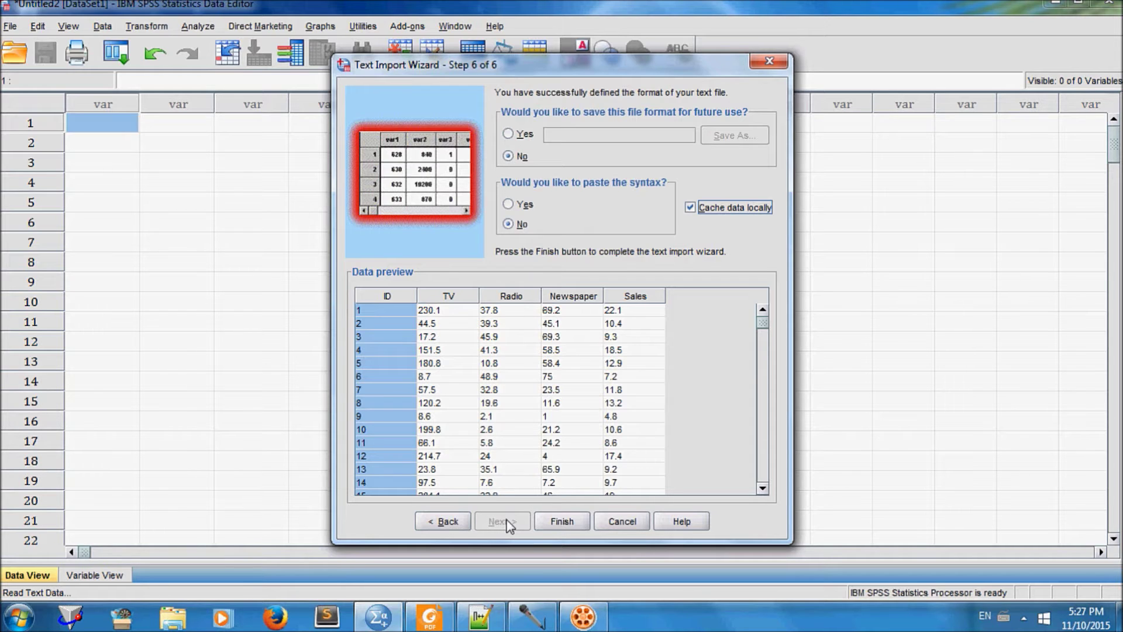
click(564, 527)
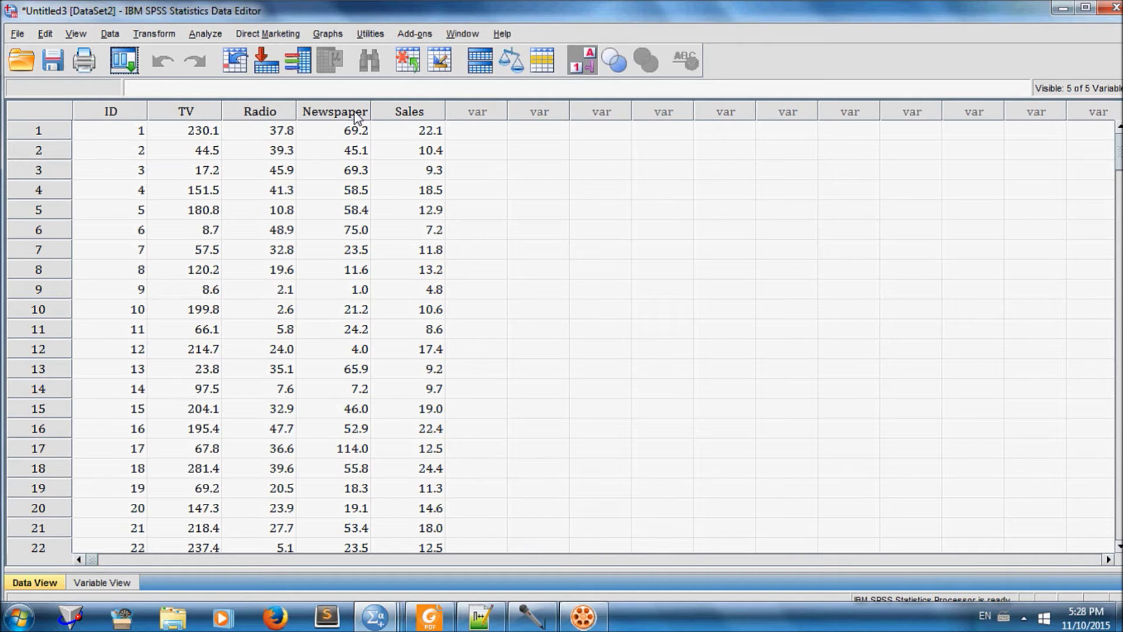
Start saving the imported dataset to the Desktop and clear the suggested file name.
click(52, 60)
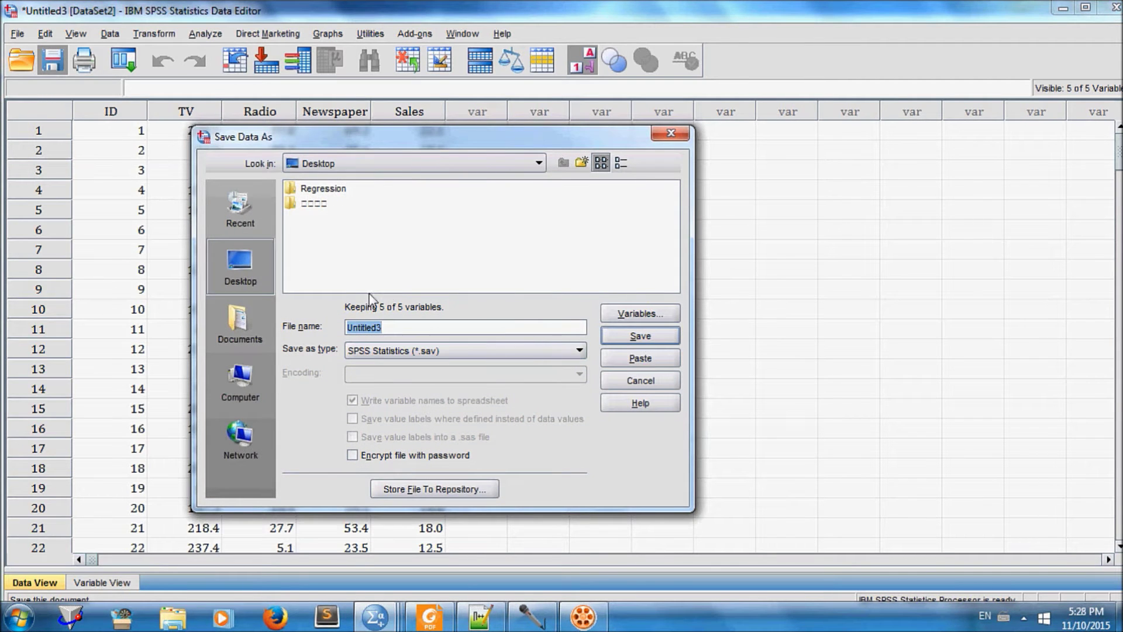
click(246, 270)
click(395, 327)
key(BackSpace)
key(BackSpace)
key(BackSpace)
key(BackSpace)
key(BackSpace)
key(BackSpace)
key(BackSpace)
key(BackSpace)
key(BackSpace)
Try naming the data file advdrtizing, and erase the misspelled part.
text(a)
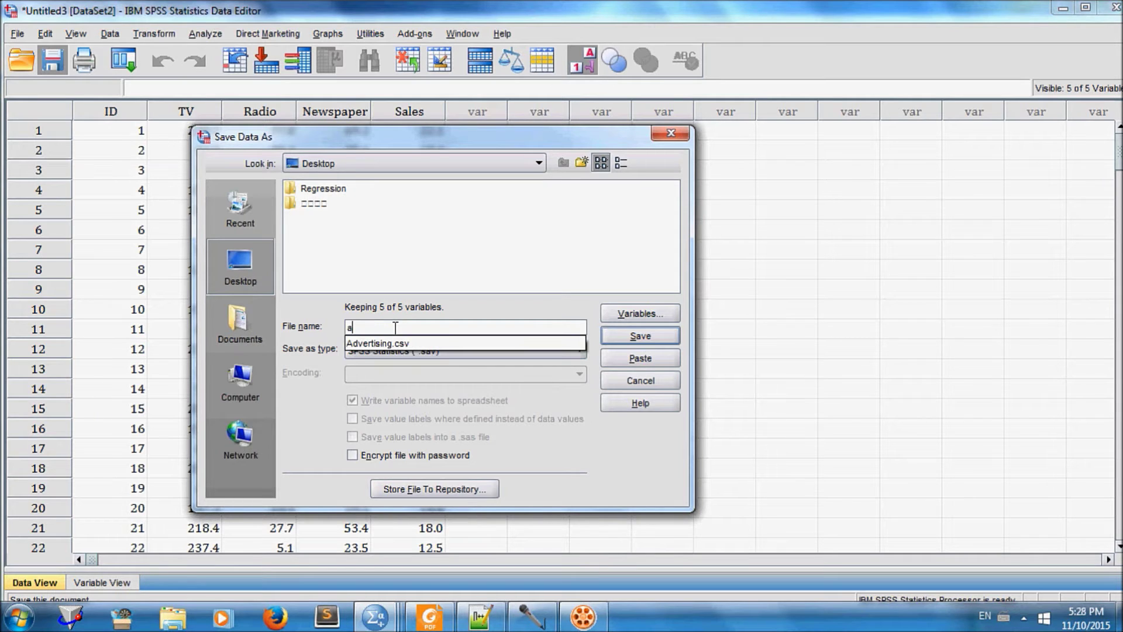
text(dvdrtizing)
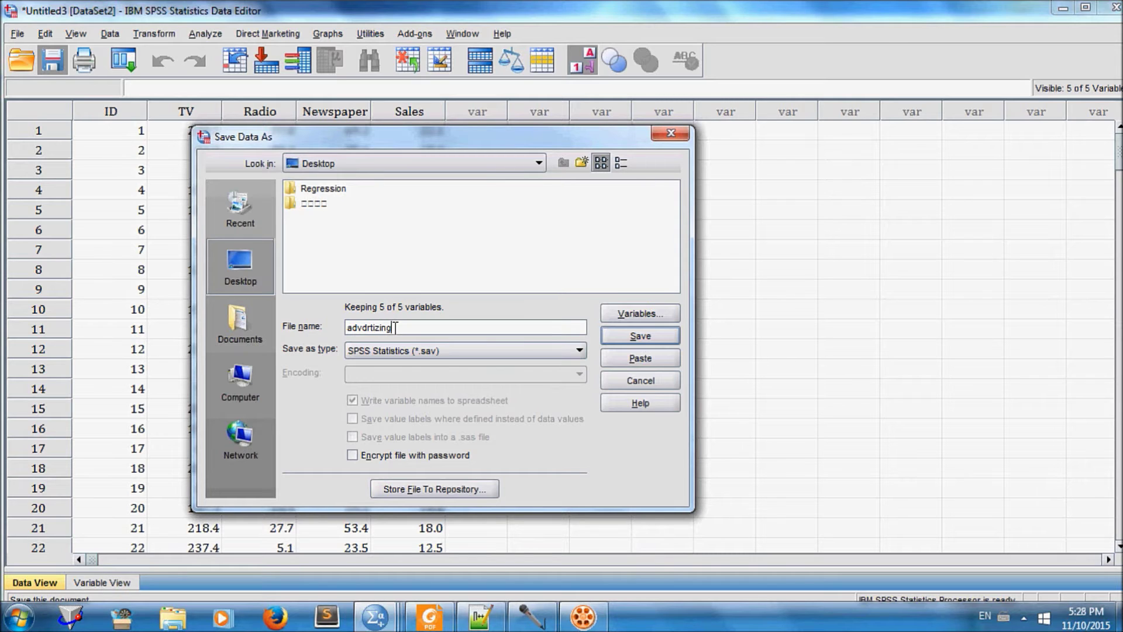
key(BackSpace)
key(BackSpace)
key(BackSpace)
key(BackSpace)
key(BackSpace)
key(BackSpace)
key(BackSpace)
key(BackSpace)
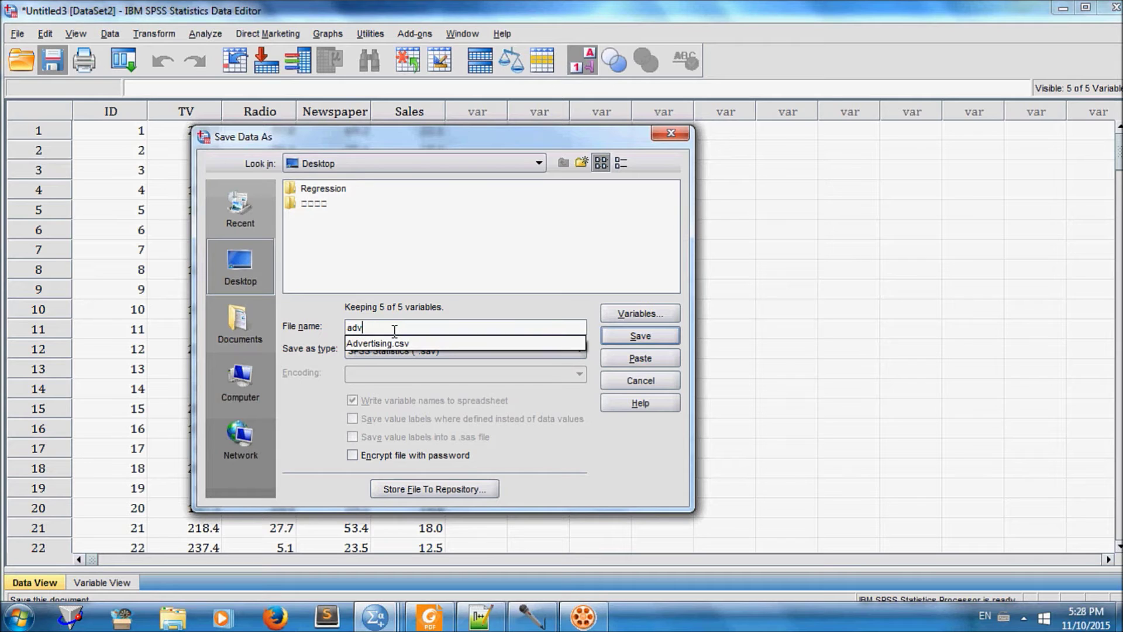
Name the data file Advertising without the .csv extension and save it to the Desktop as an SPSS Statistics file.
click(398, 342)
key(BackSpace)
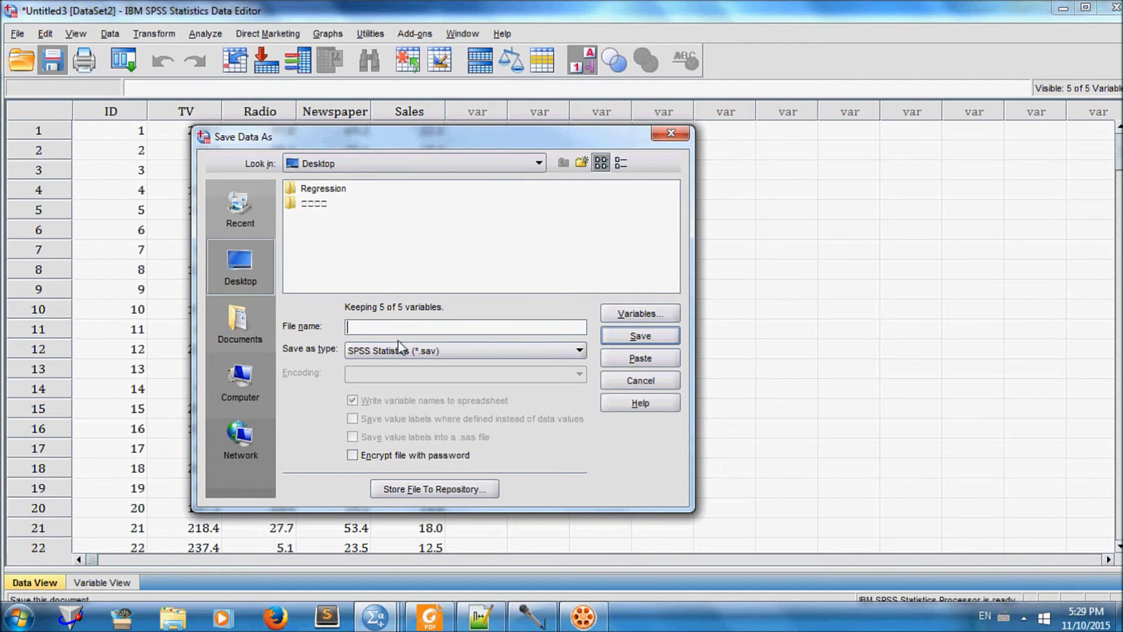
text(Ad)
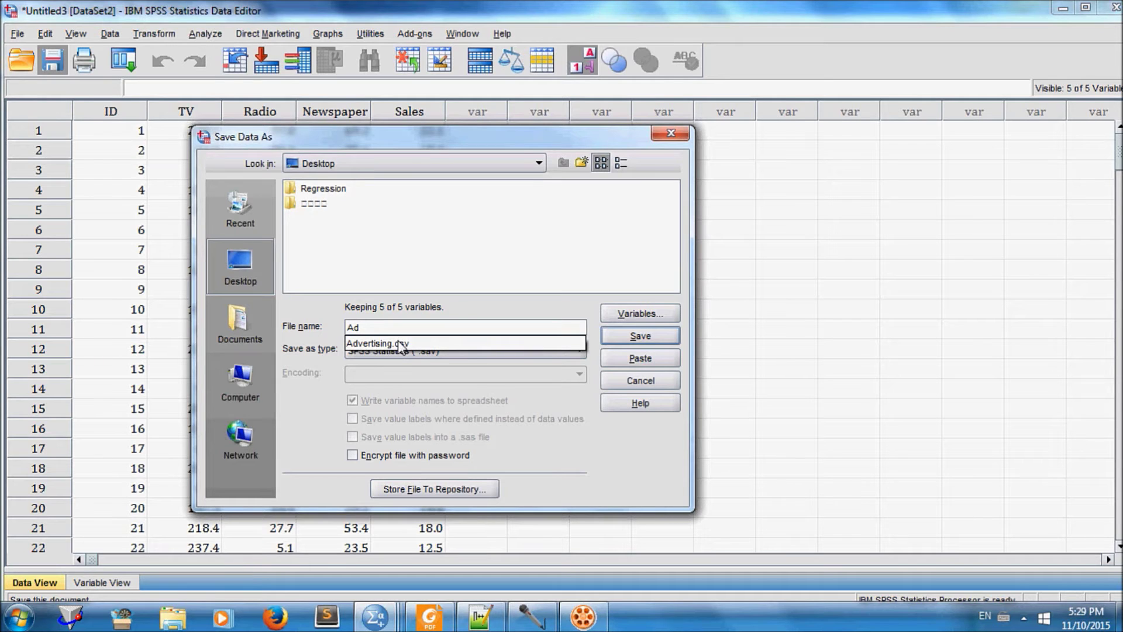
click(397, 342)
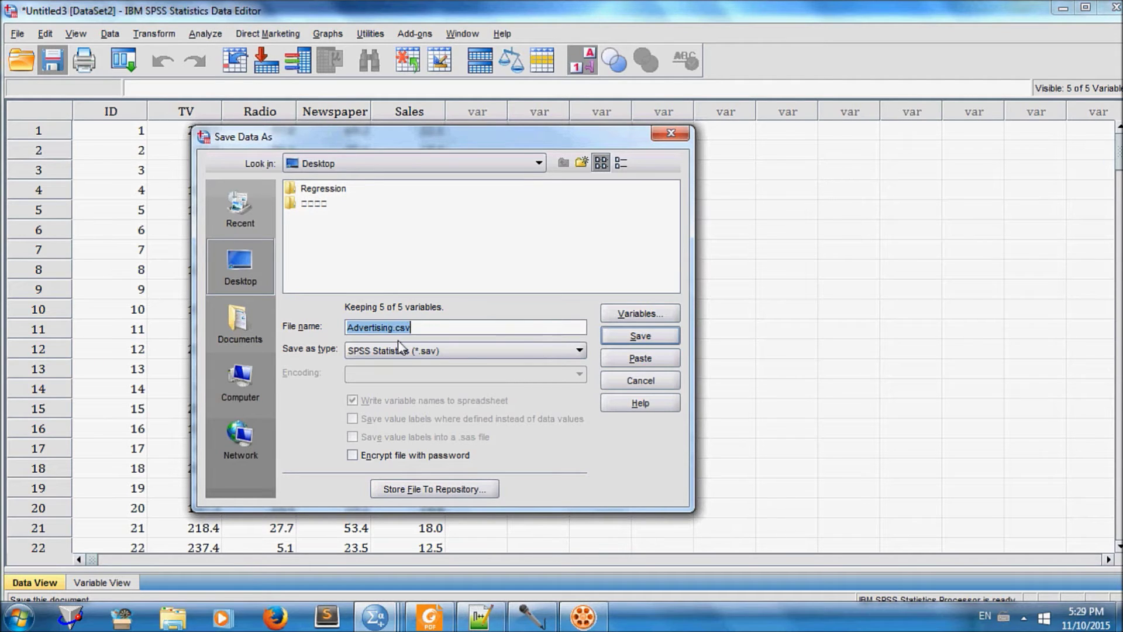
click(443, 330)
key(BackSpace)
key(BackSpace)
key(BackSpace)
key(BackSpace)
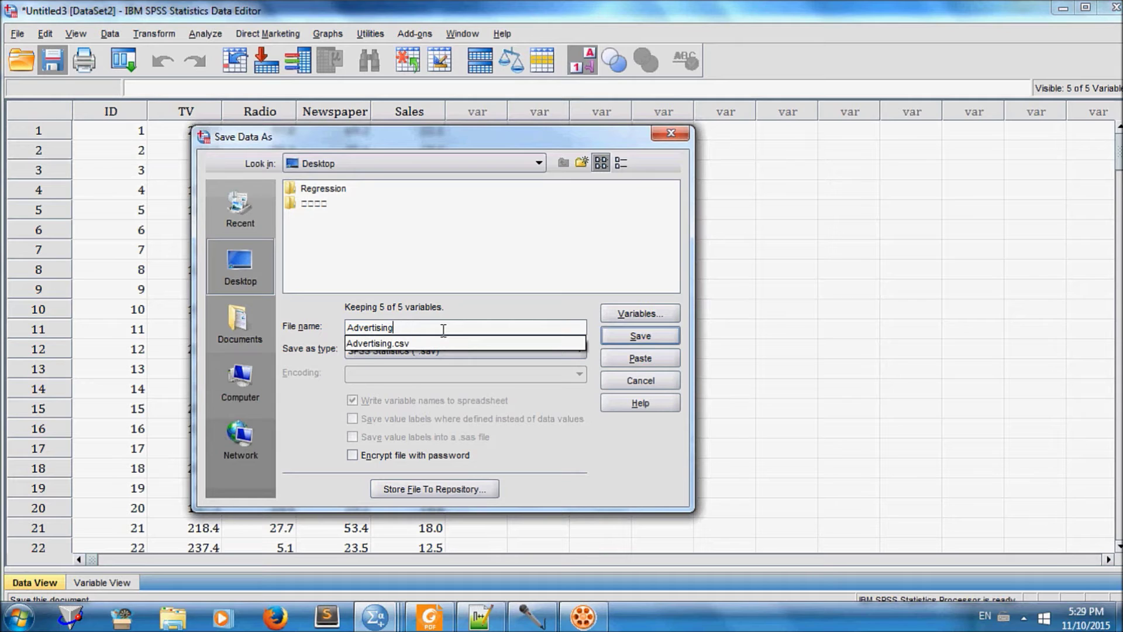
click(495, 309)
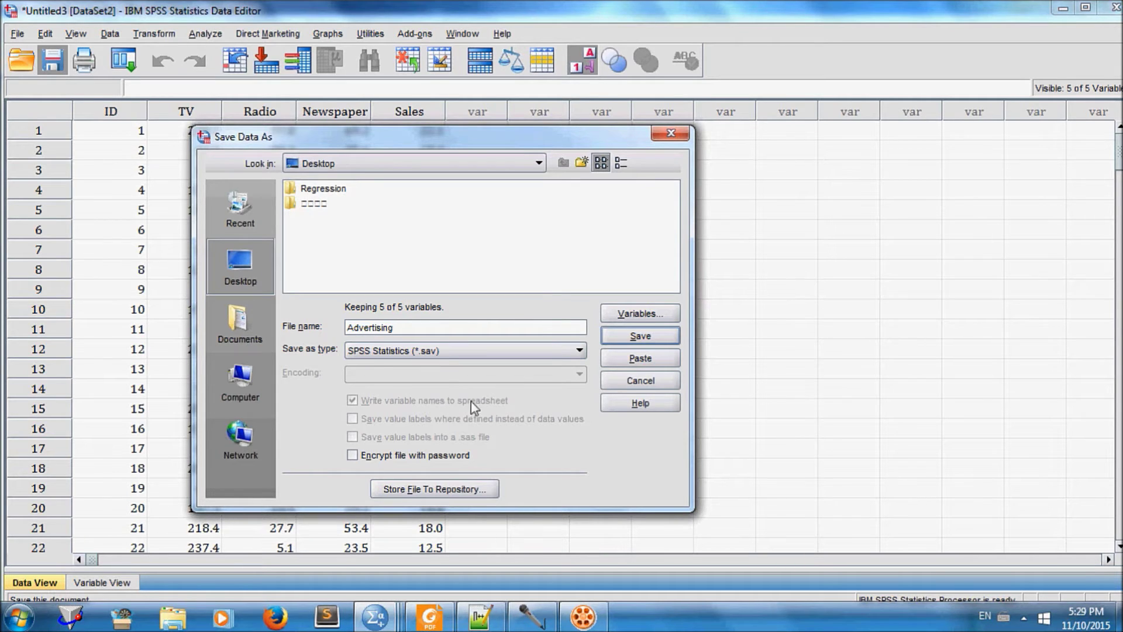
click(641, 333)
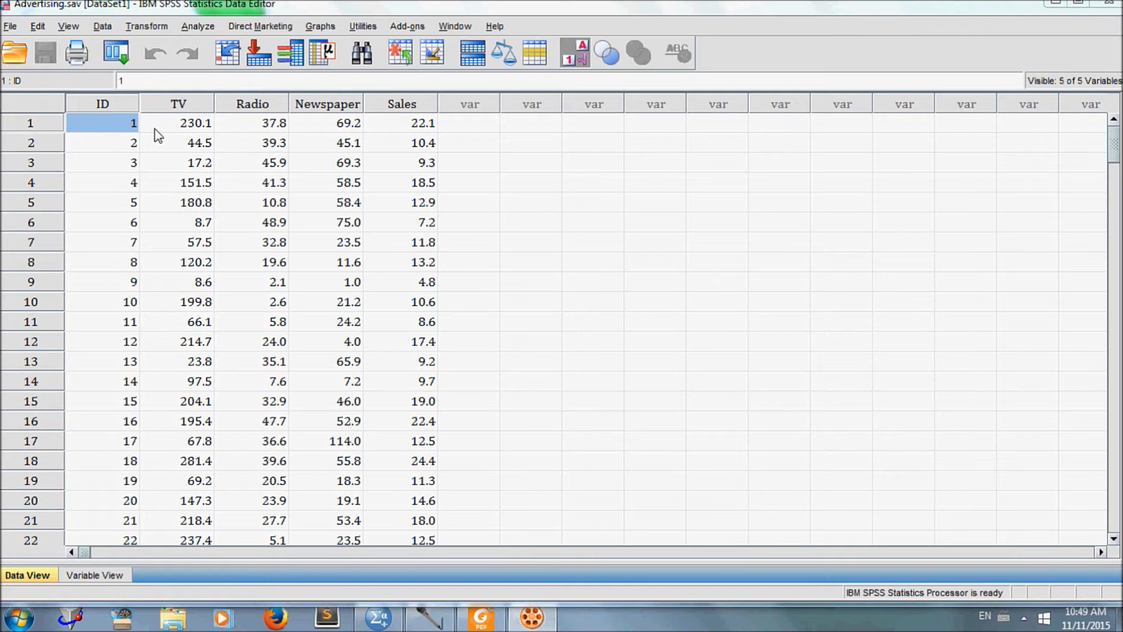
Examine the TV and Sales columns of the Advertising dataset as the pair of variables to compare.
click(188, 105)
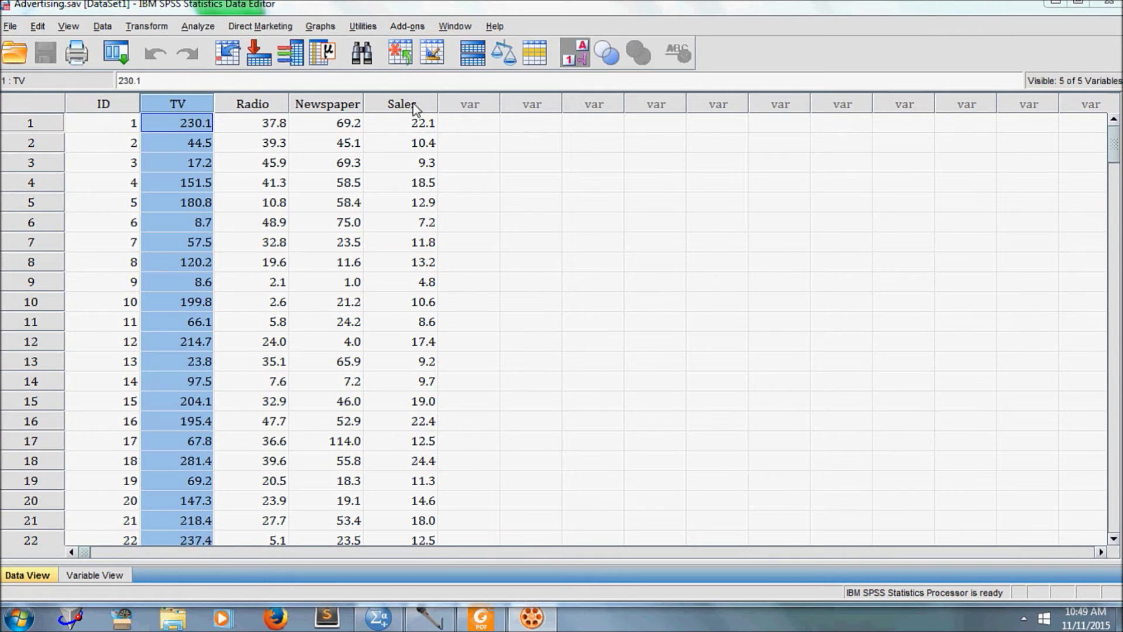
click(413, 105)
click(188, 107)
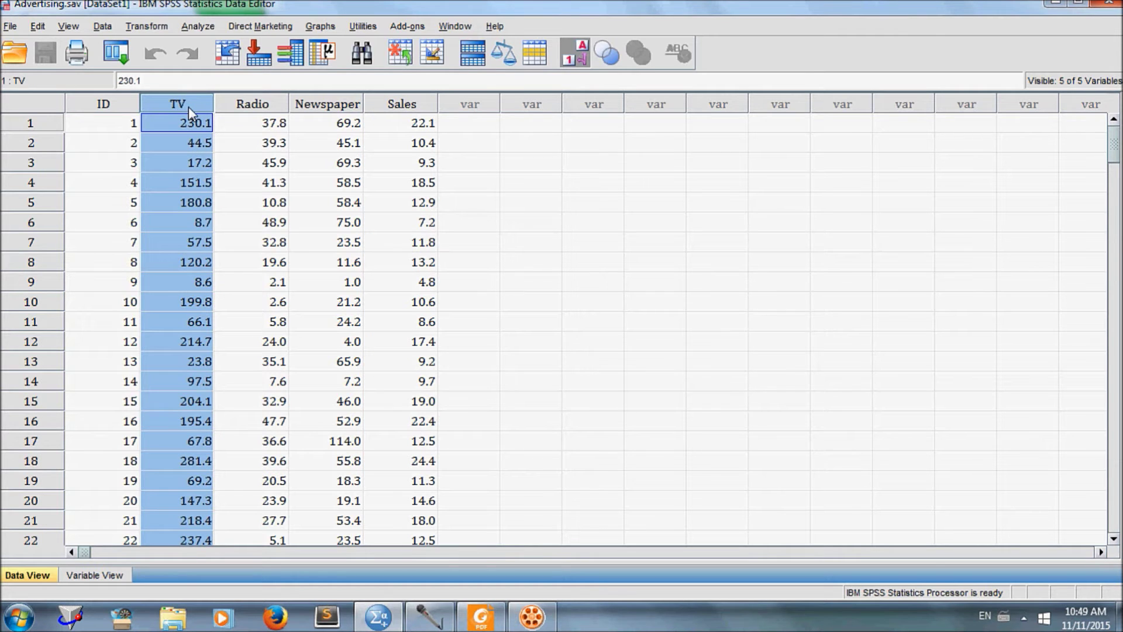
click(415, 100)
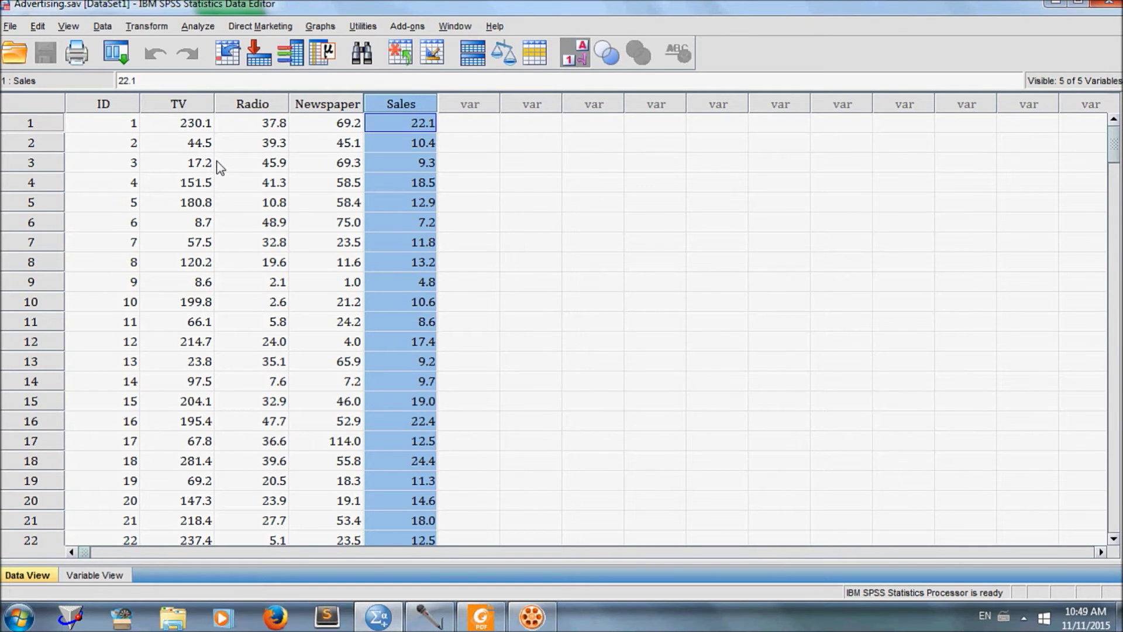
Set up a bivariate correlation with TV and Sales as the variables, keeping Pearson and the two-tailed significance test.
click(199, 26)
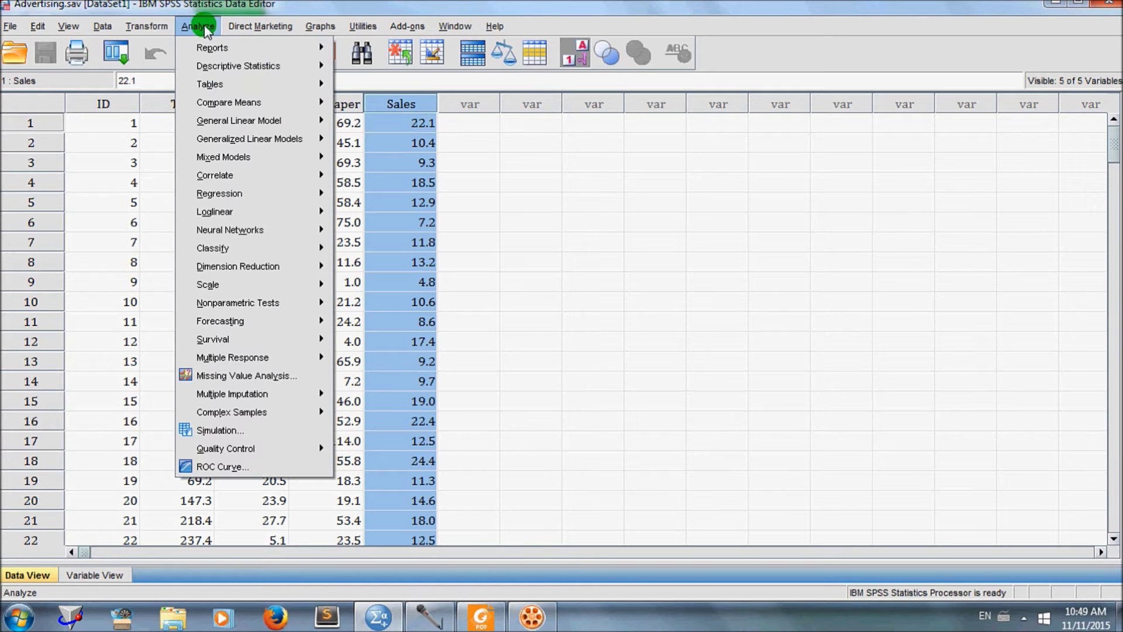
mouse_move(258, 175)
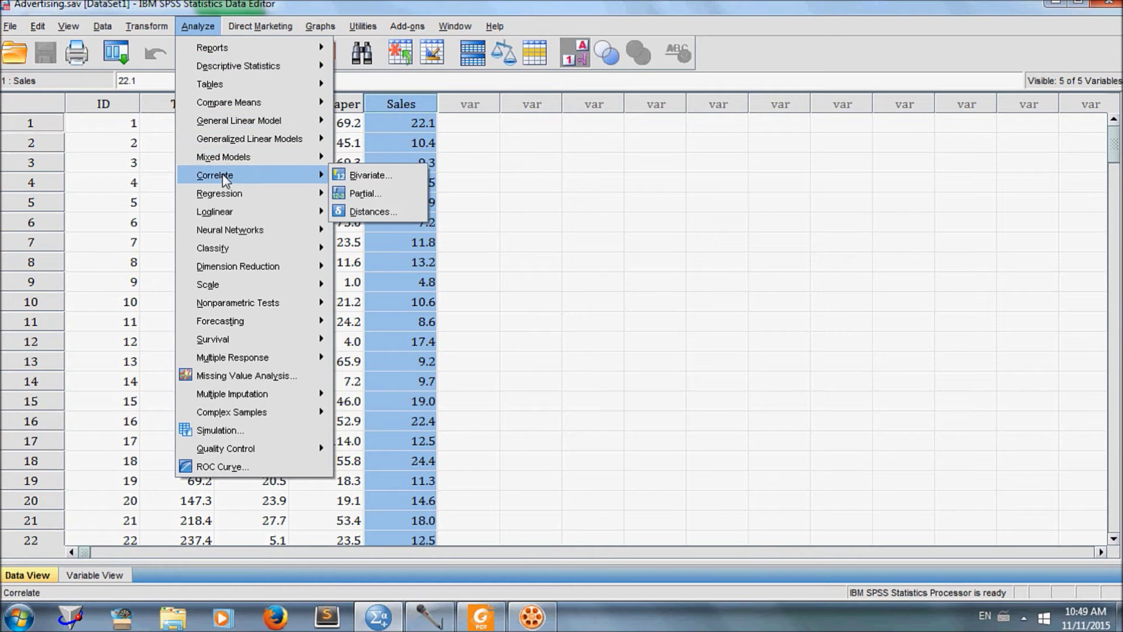
click(383, 176)
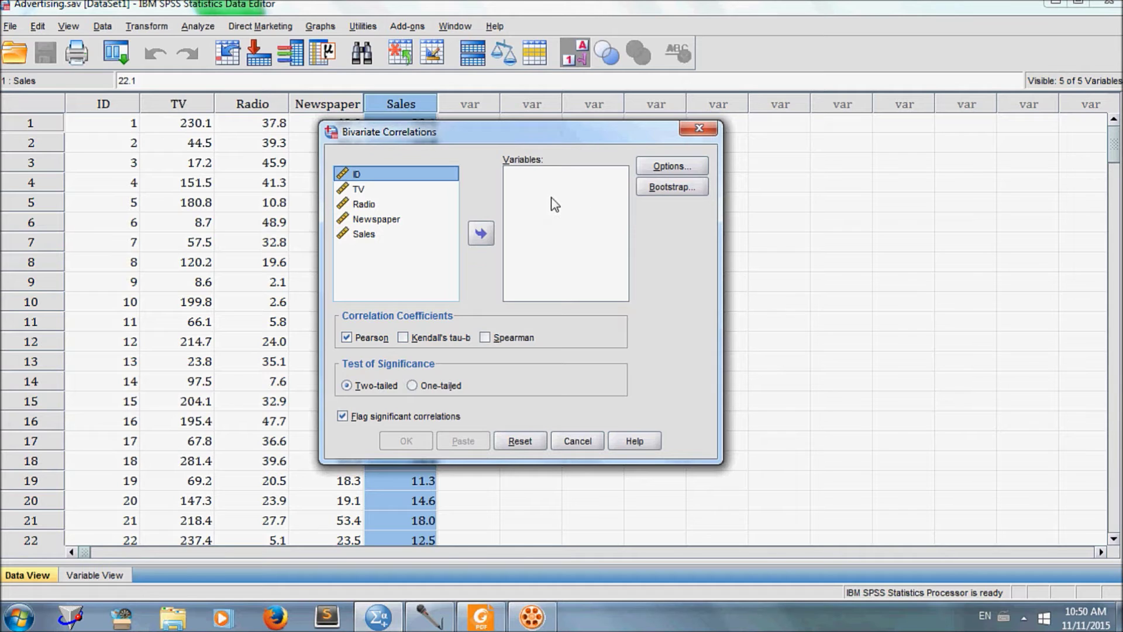
click(358, 191)
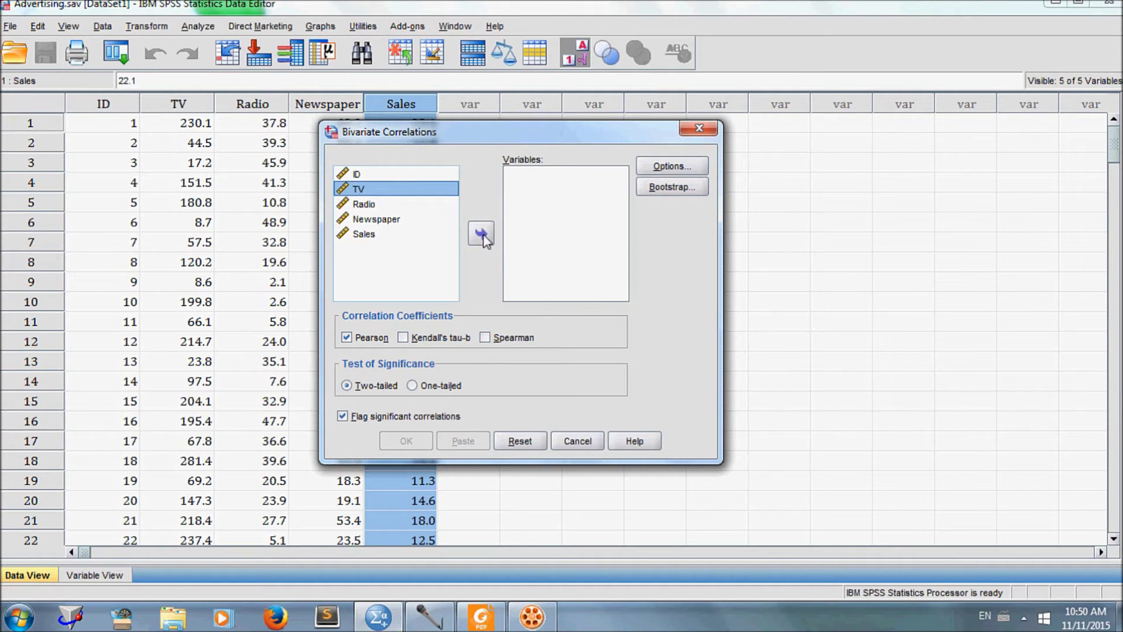
click(478, 232)
click(364, 219)
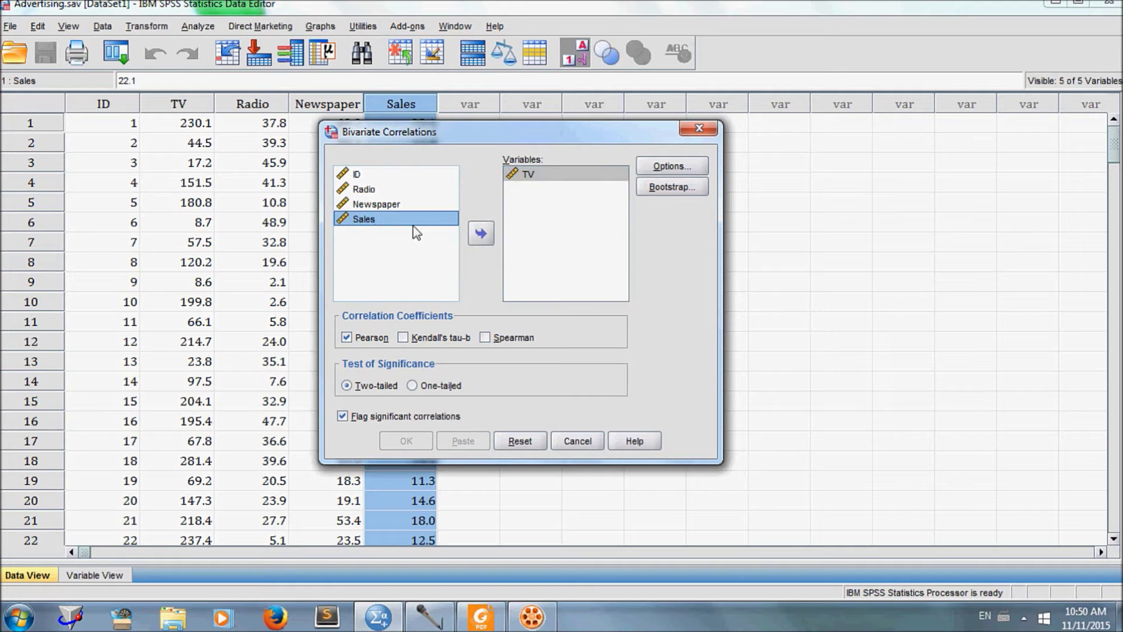
click(481, 233)
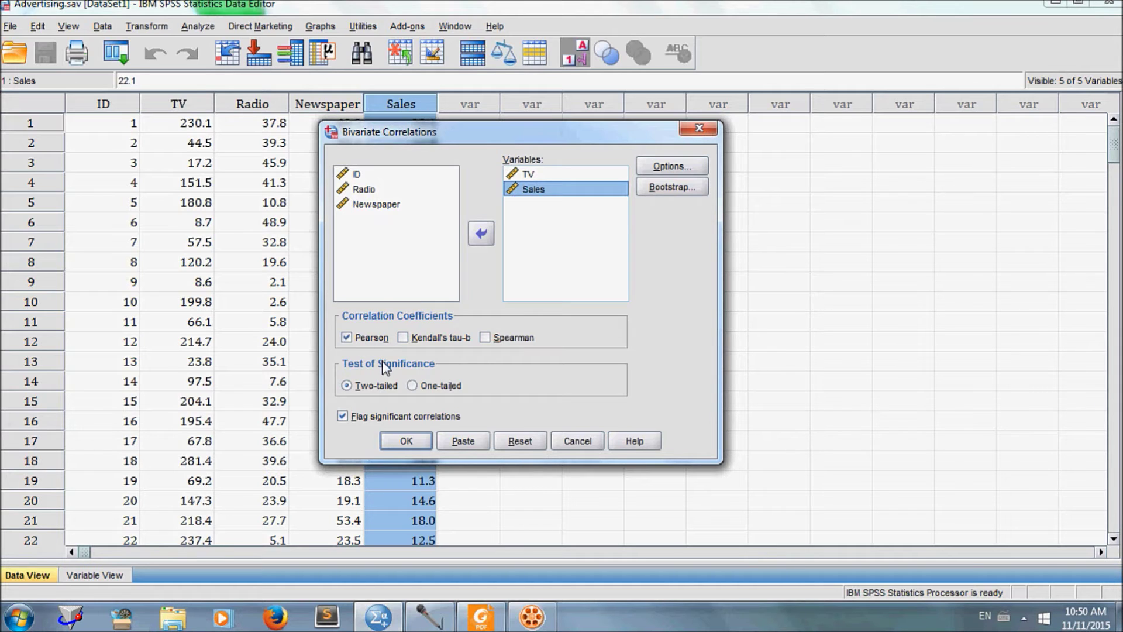
Consult the Correlation Hypothesis Testing slide of model_spss.pdf in Foxit Reader, and run the TV and Sales correlation in SPSS.
click(487, 618)
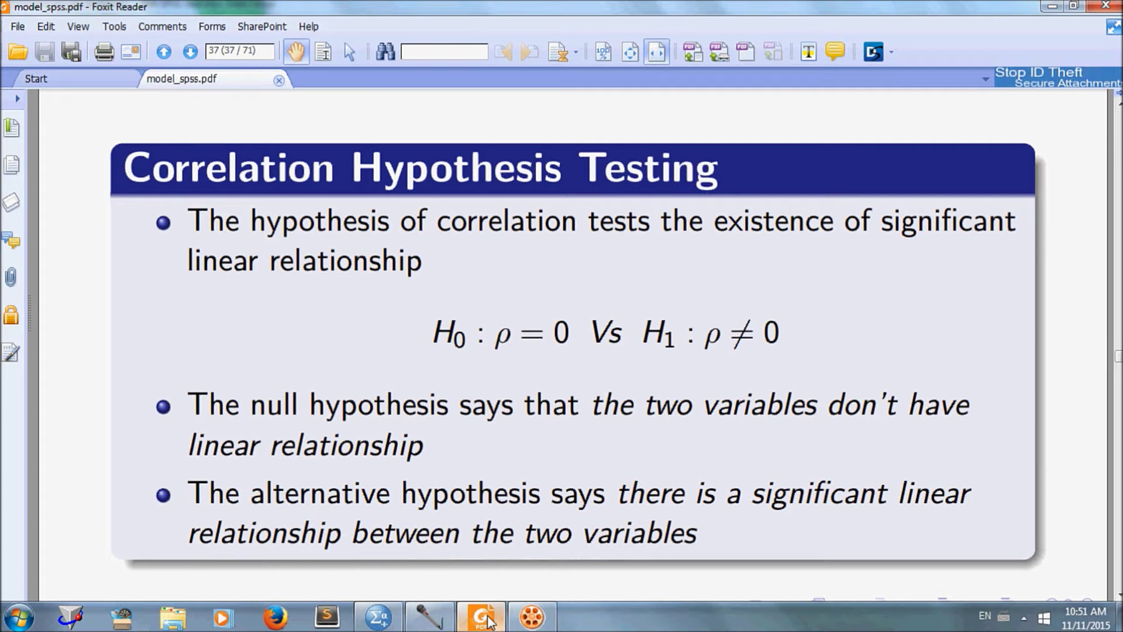
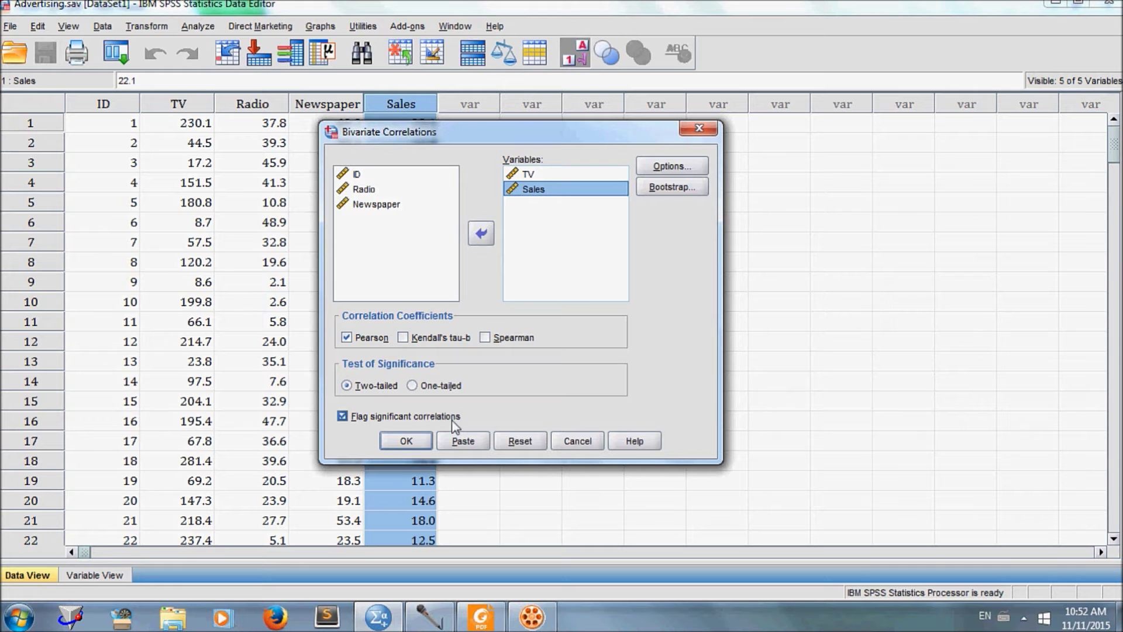
click(407, 441)
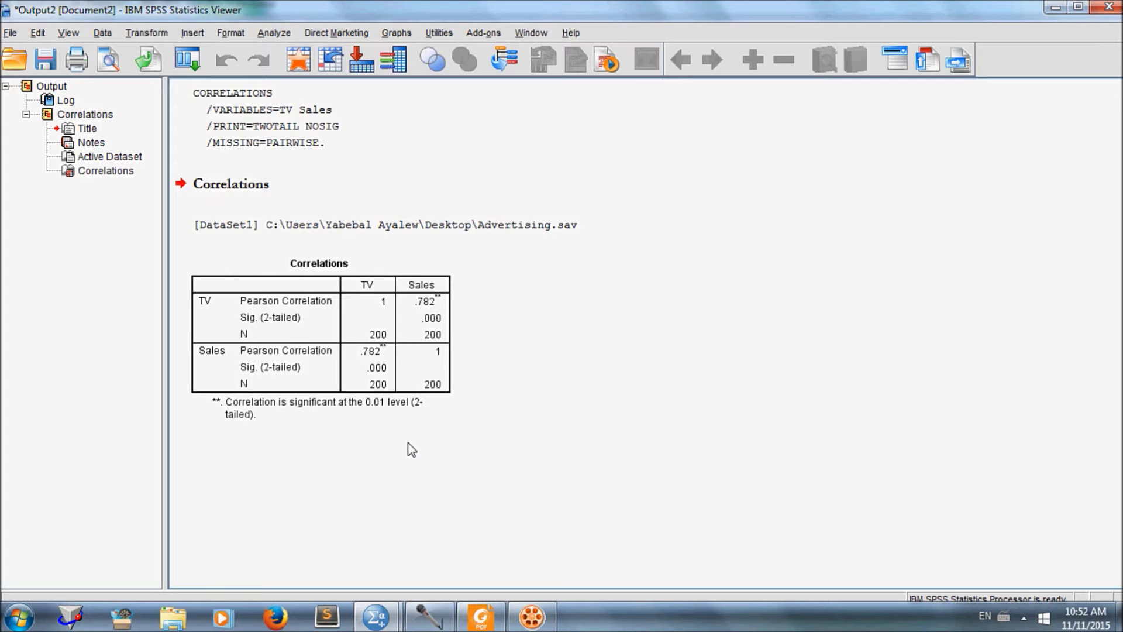
click(300, 358)
Create a simple scatterplot with Sales on the Y axis and TV on the X axis using the legacy Scatter/Dot command.
click(396, 33)
mouse_move(412, 94)
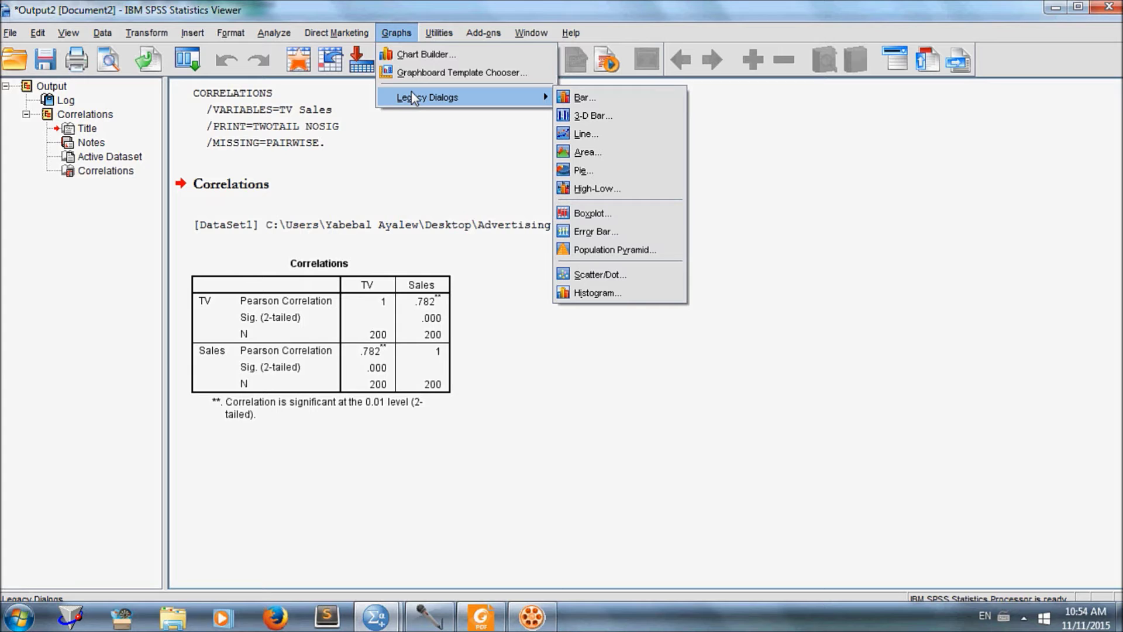
click(590, 274)
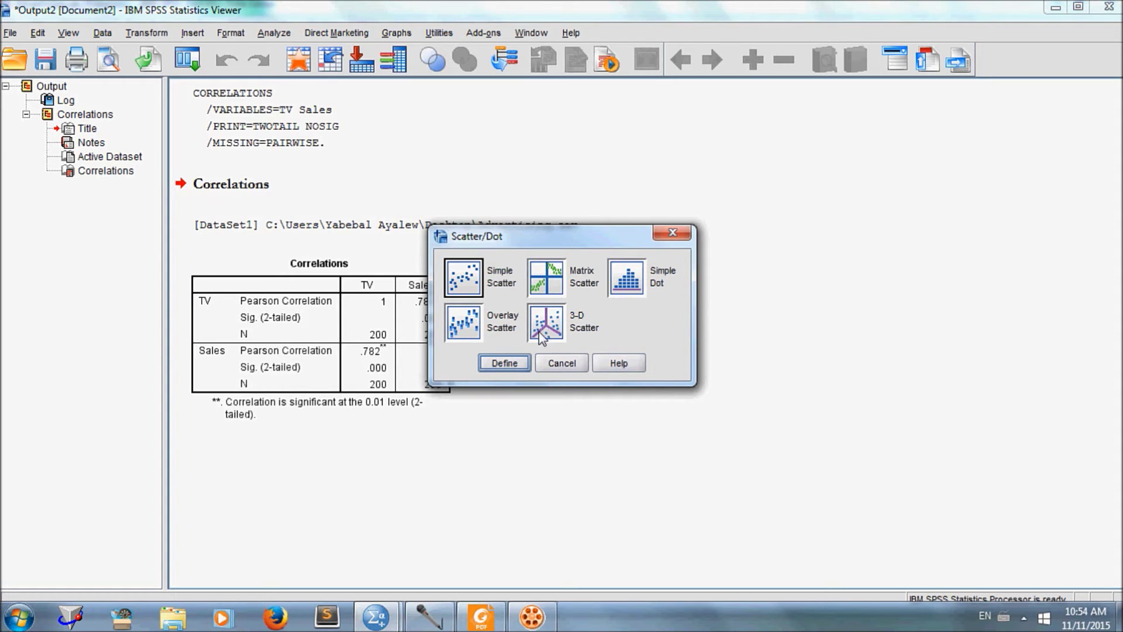
click(467, 286)
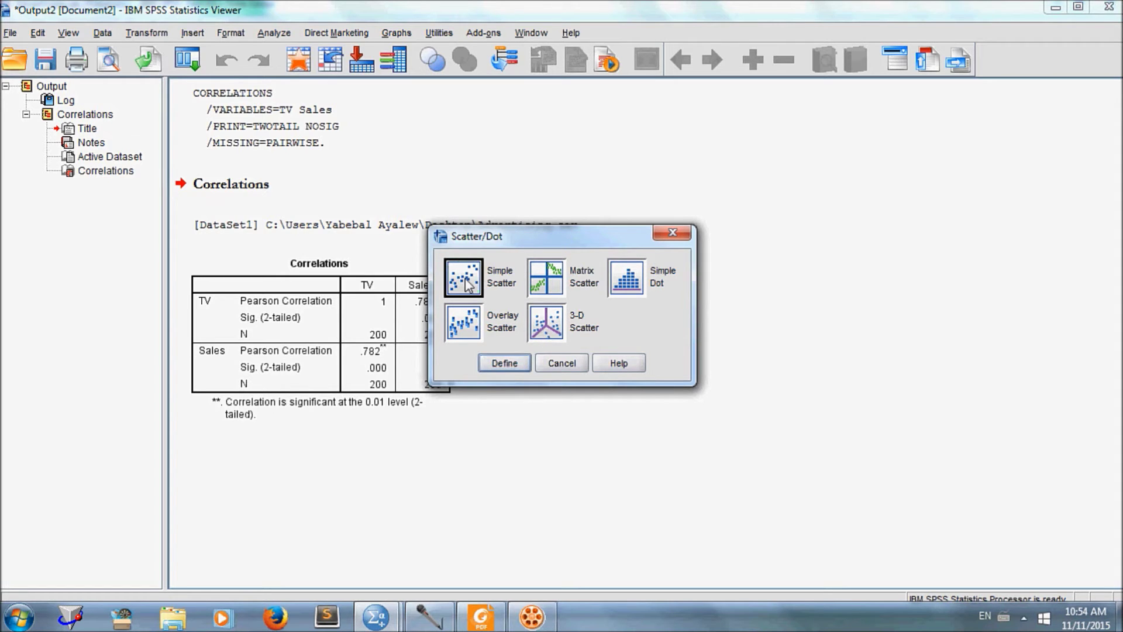
click(501, 363)
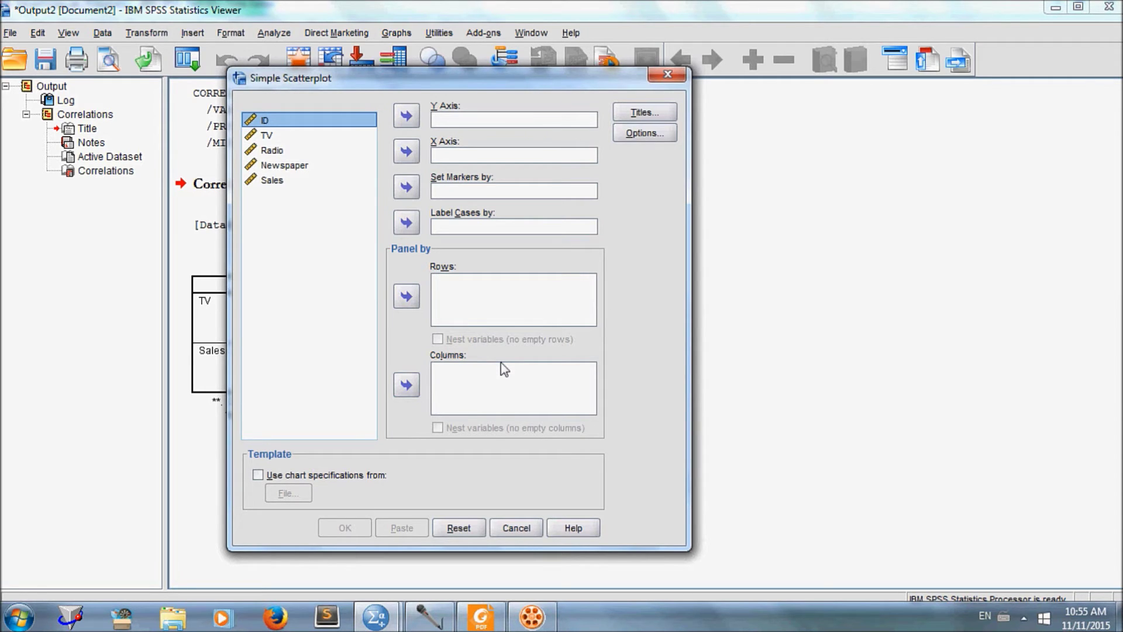
click(267, 185)
click(406, 116)
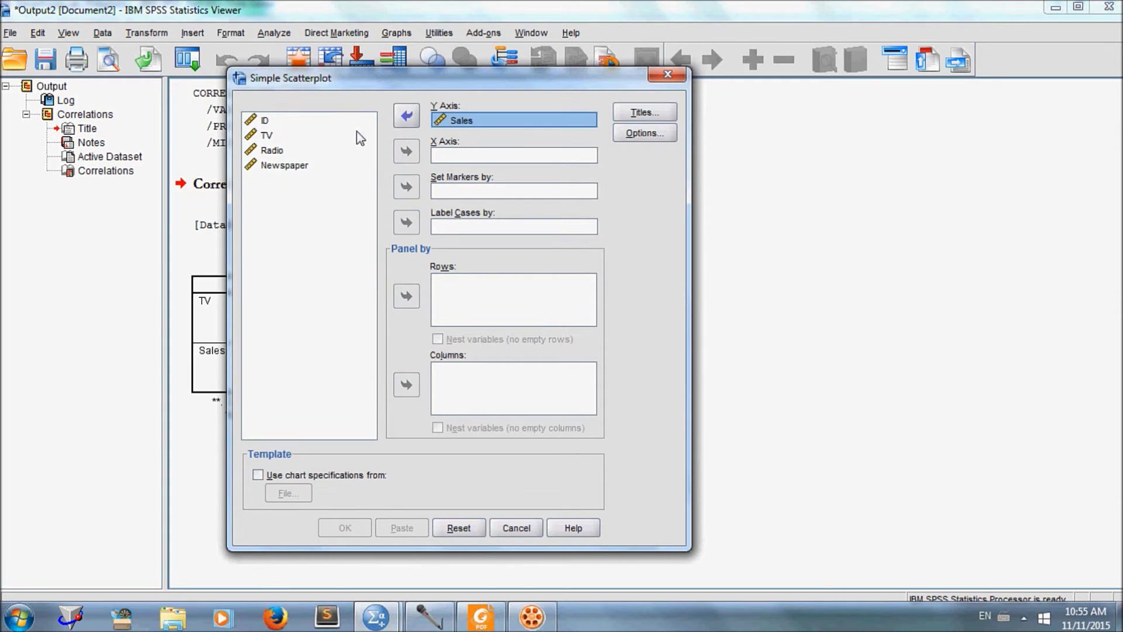
click(267, 136)
click(412, 151)
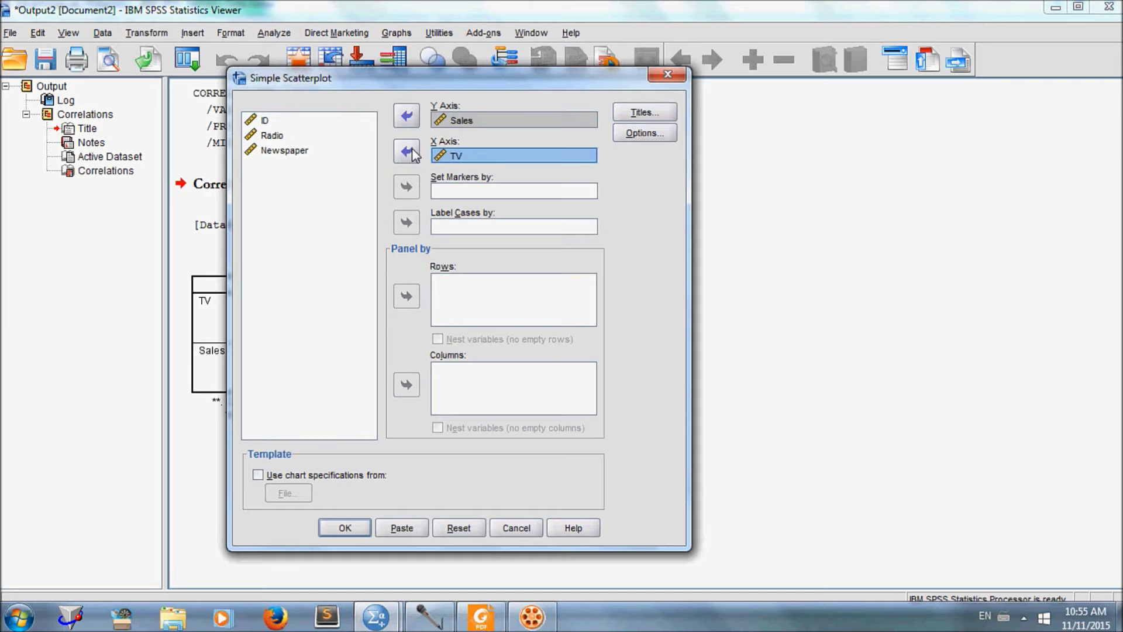
click(342, 527)
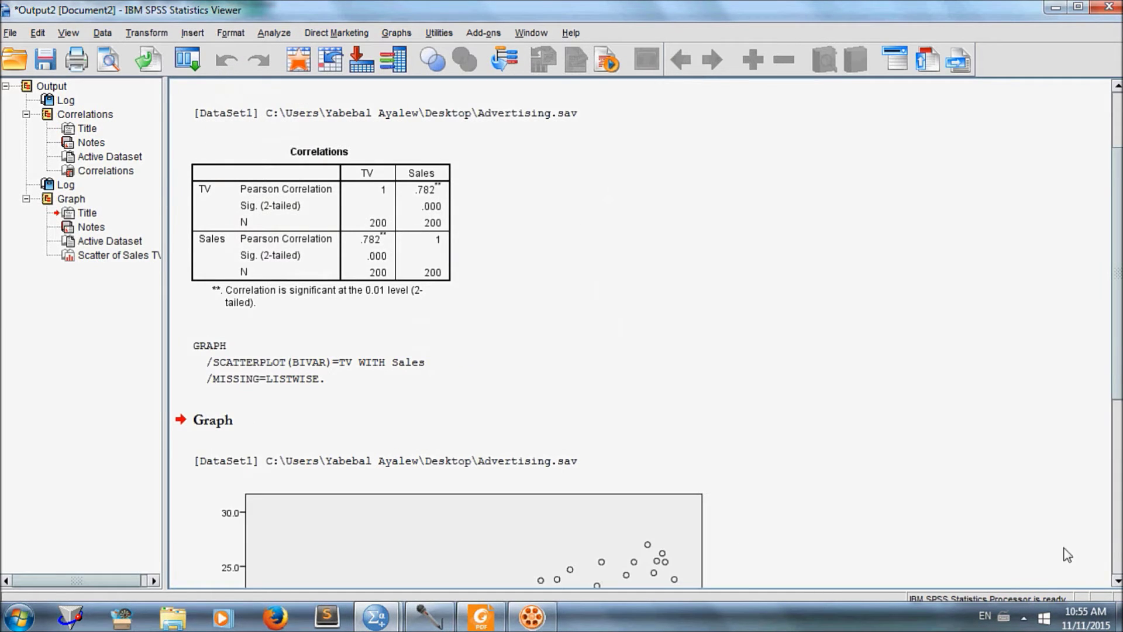
Bring the whole Sales and TV scatterplot into view in the output and open it in the Chart Editor.
click(1117, 580)
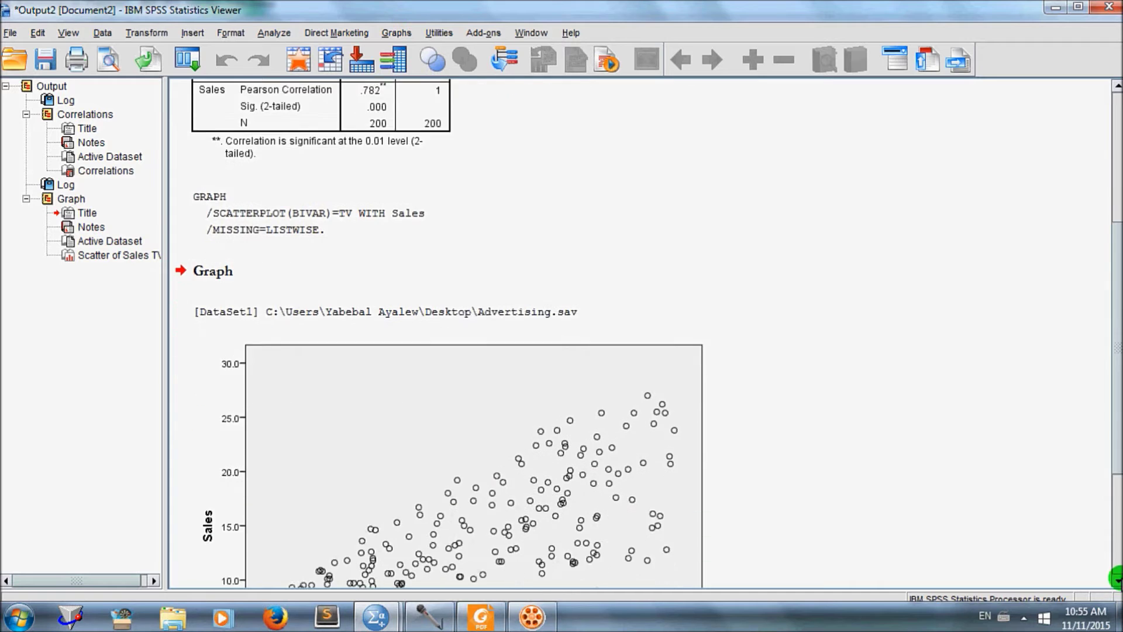
click(1117, 578)
click(596, 222)
click(915, 392)
click(313, 487)
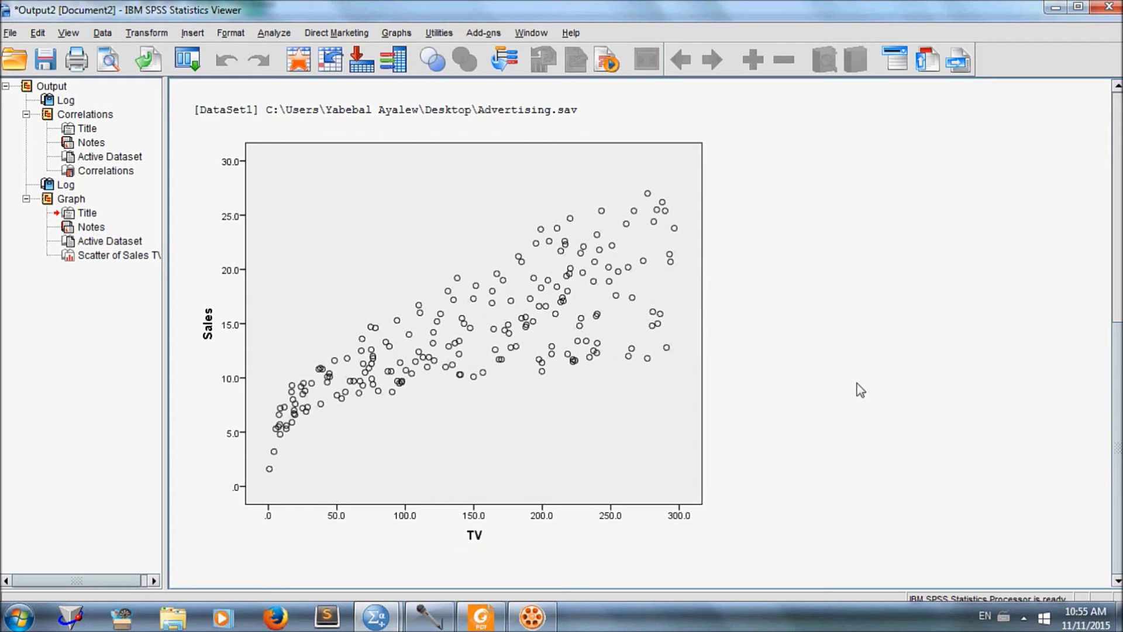
click(456, 354)
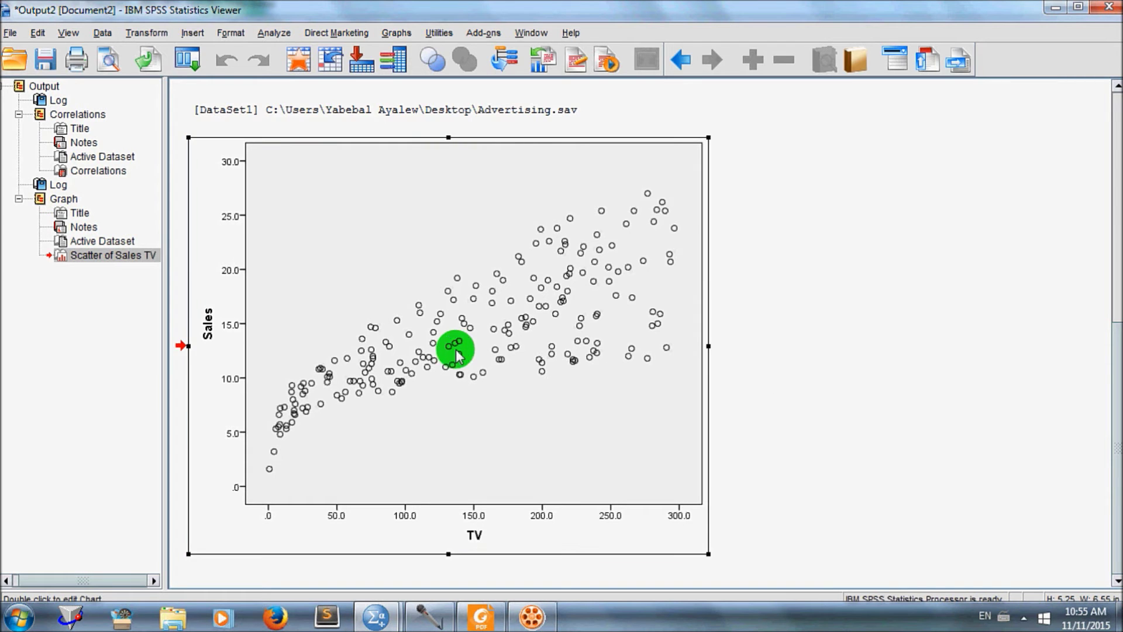
double_click(457, 354)
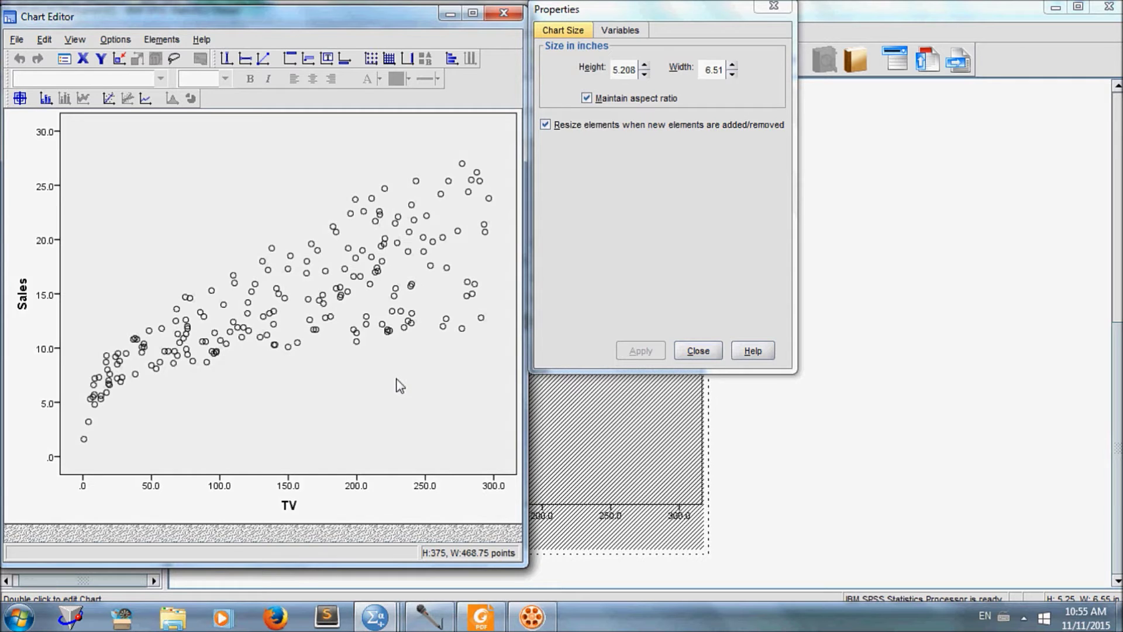
Change the fill of the scatterplot's plot area to white (255, 255, 255).
click(281, 423)
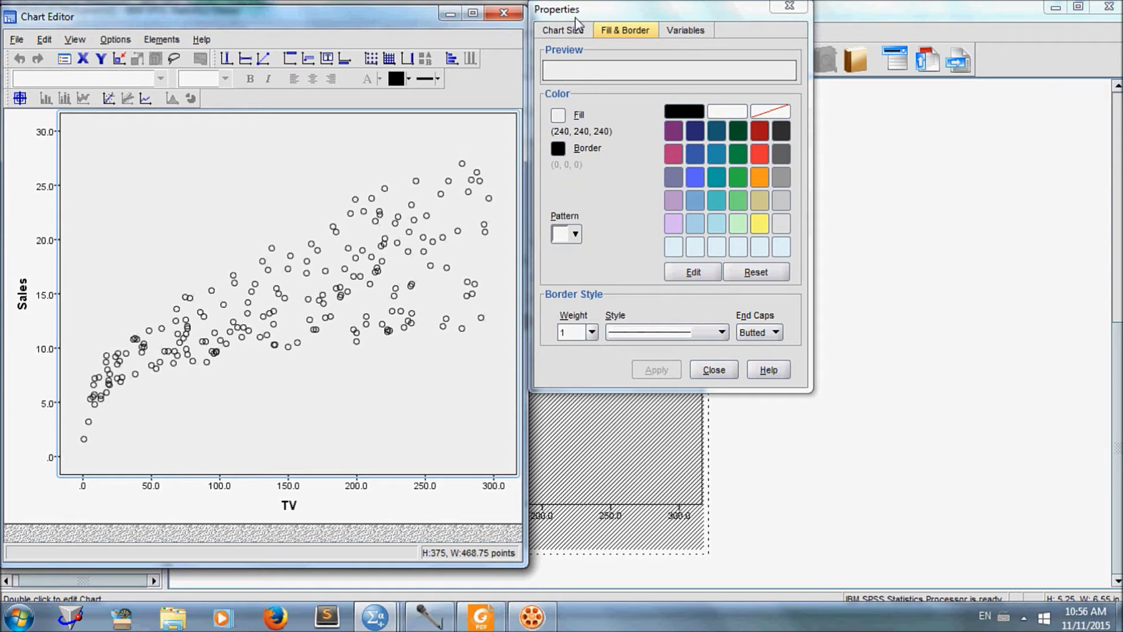
click(733, 112)
click(654, 371)
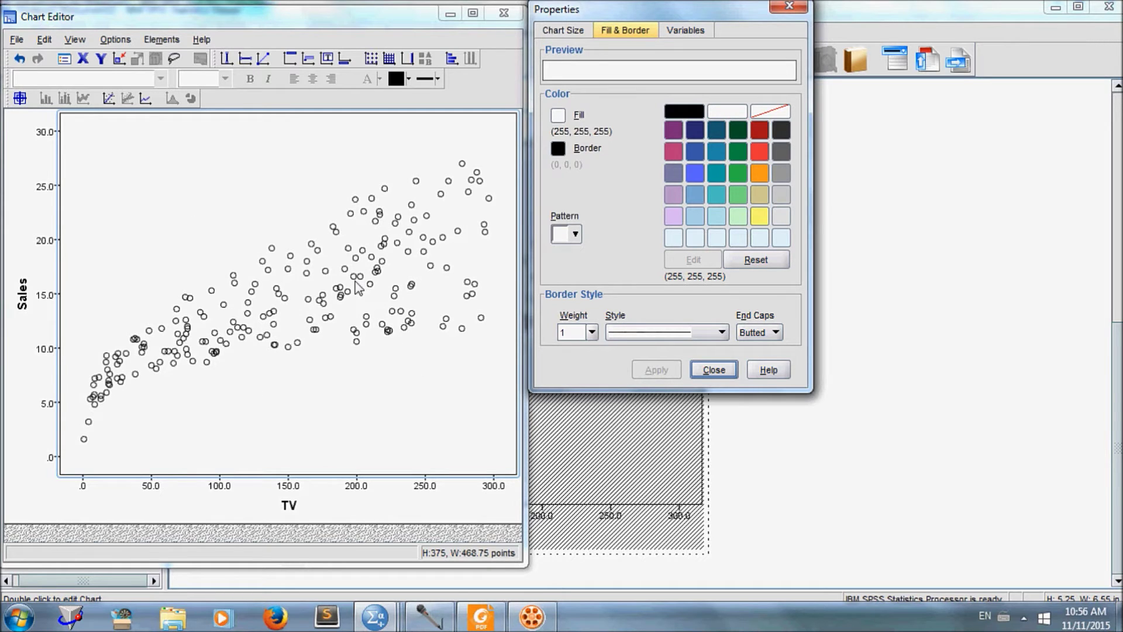
Fill all the scatterplot's data point markers with red (239, 51, 56).
click(355, 201)
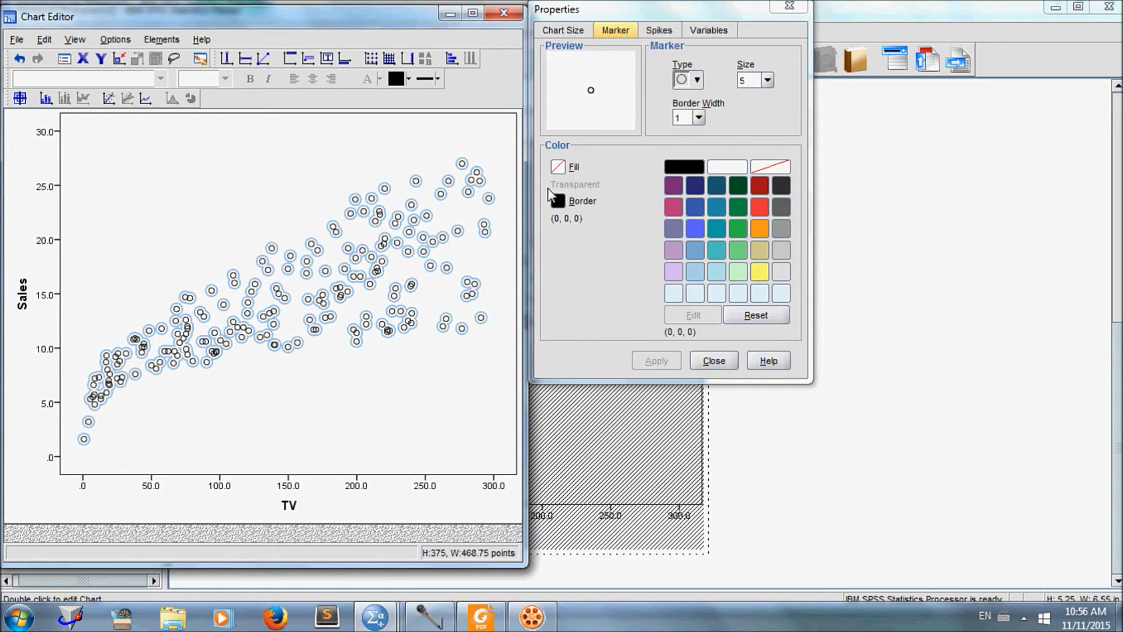
click(558, 167)
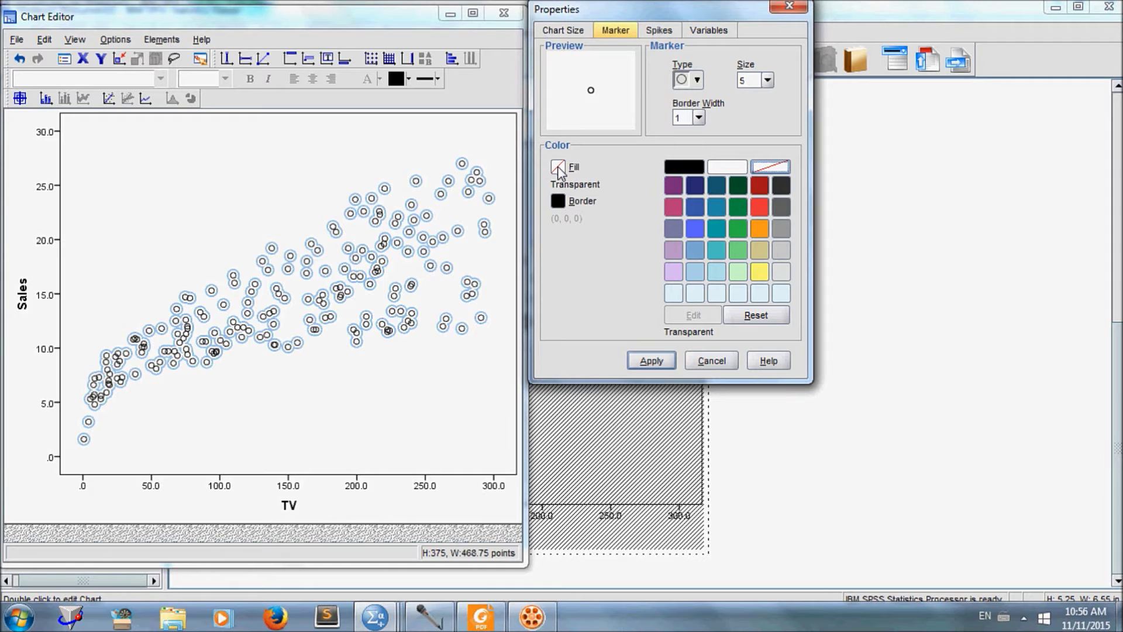
click(759, 206)
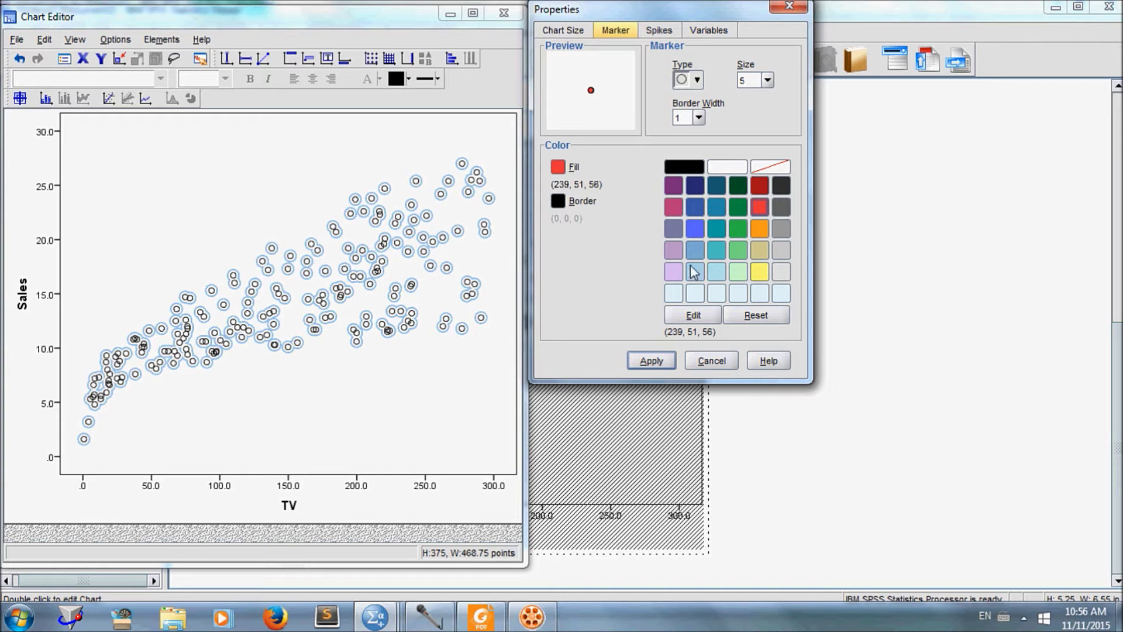
click(642, 364)
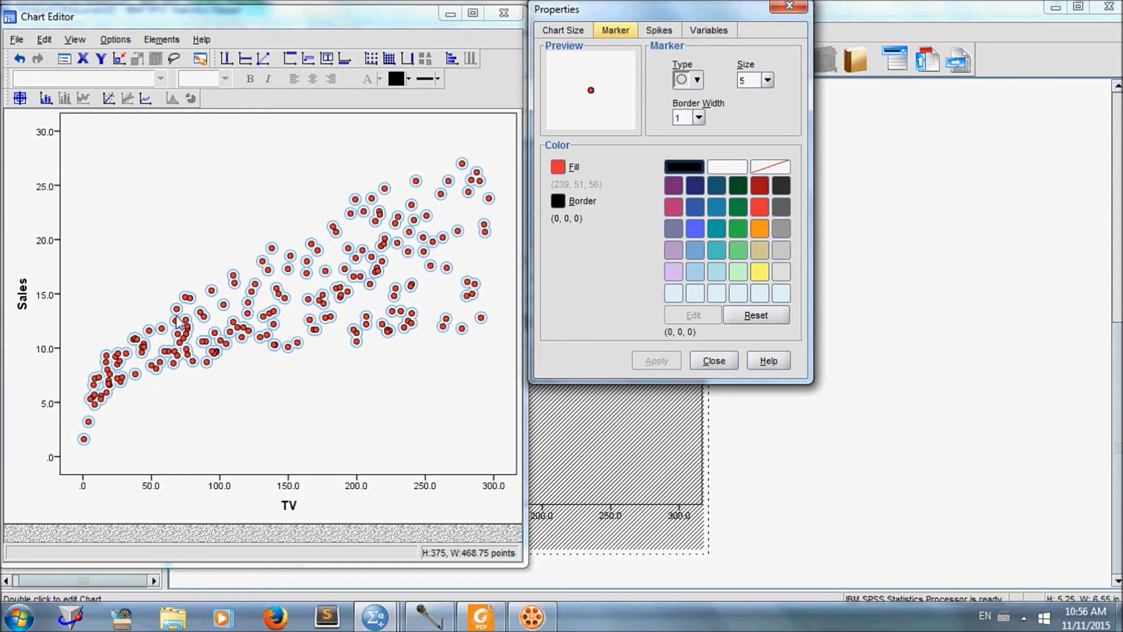
Add a linear fit line without confidence intervals to the scatterplot and remove the equation label attached to the line.
click(109, 97)
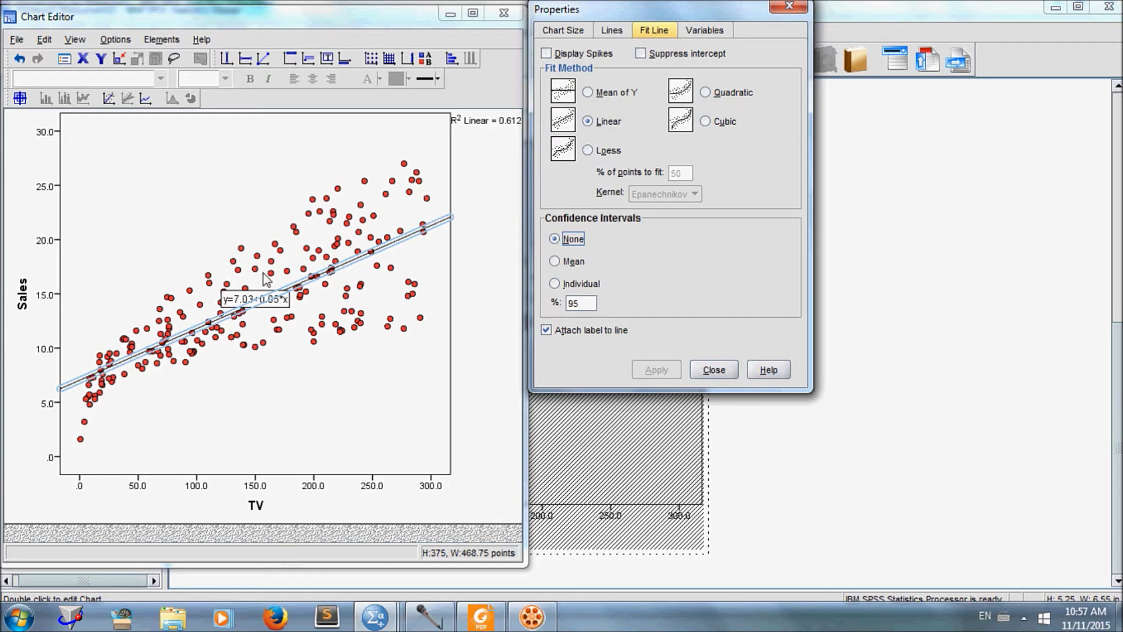
click(247, 293)
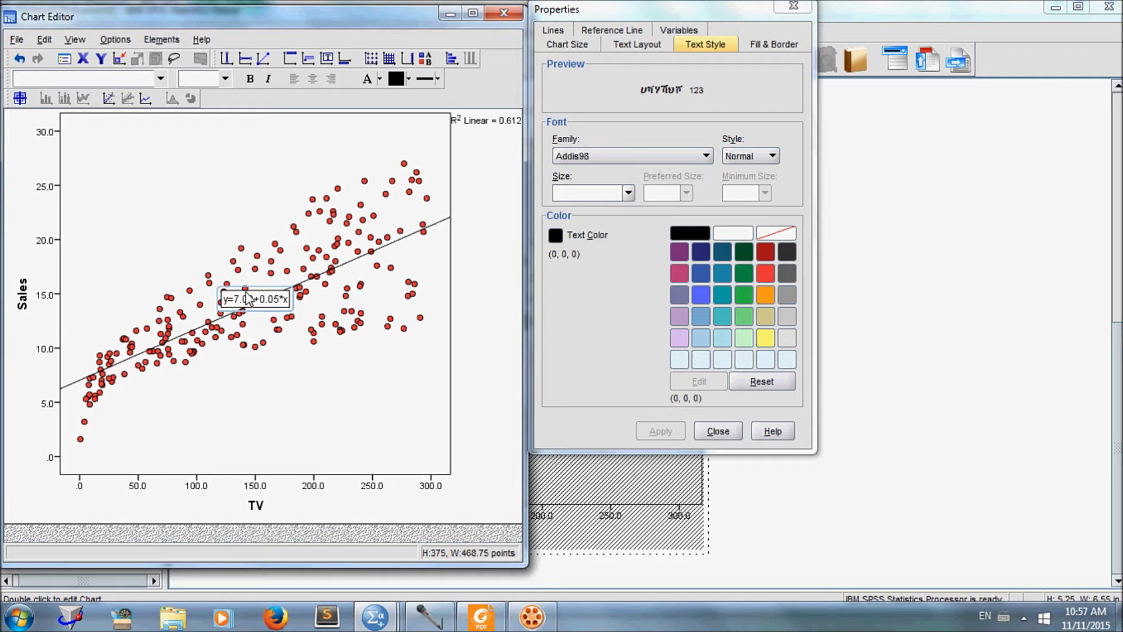
click(239, 287)
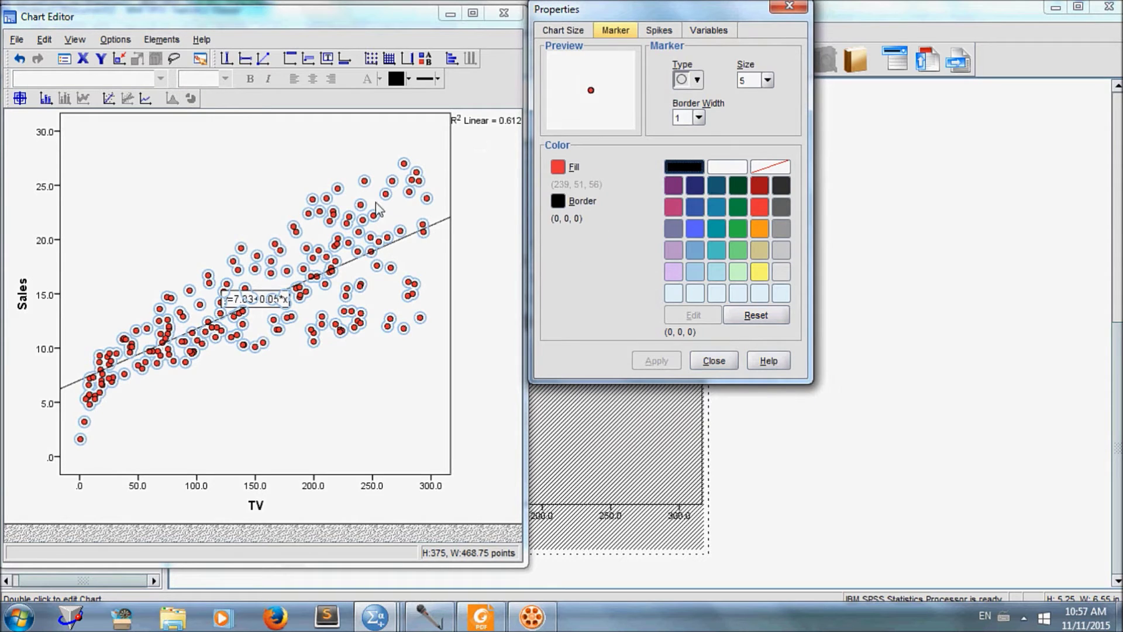
click(260, 298)
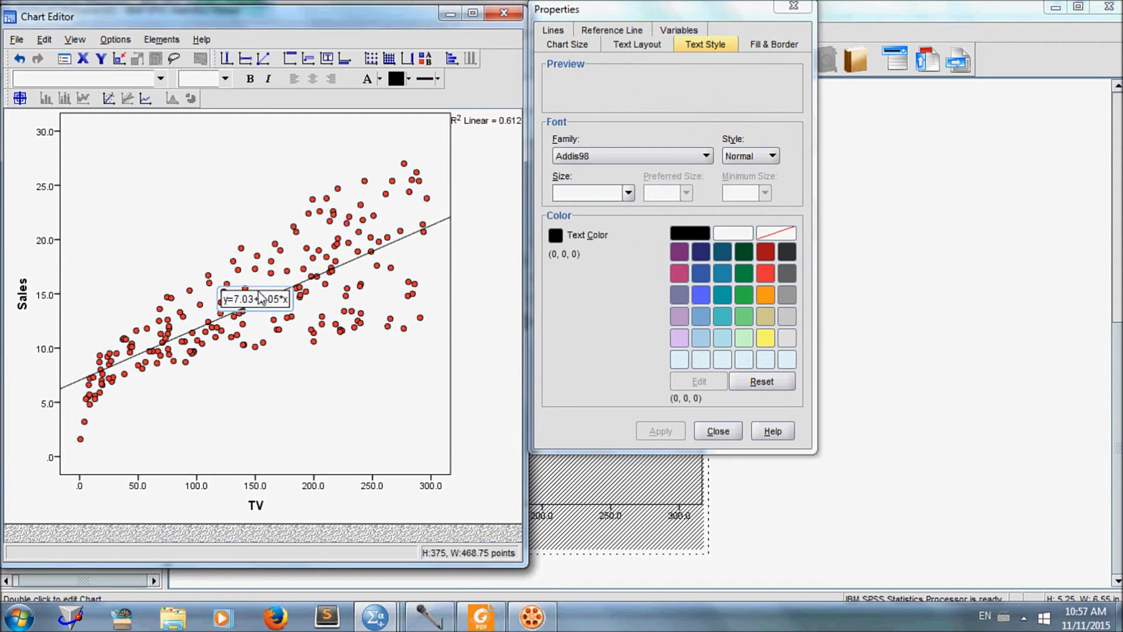
click(611, 30)
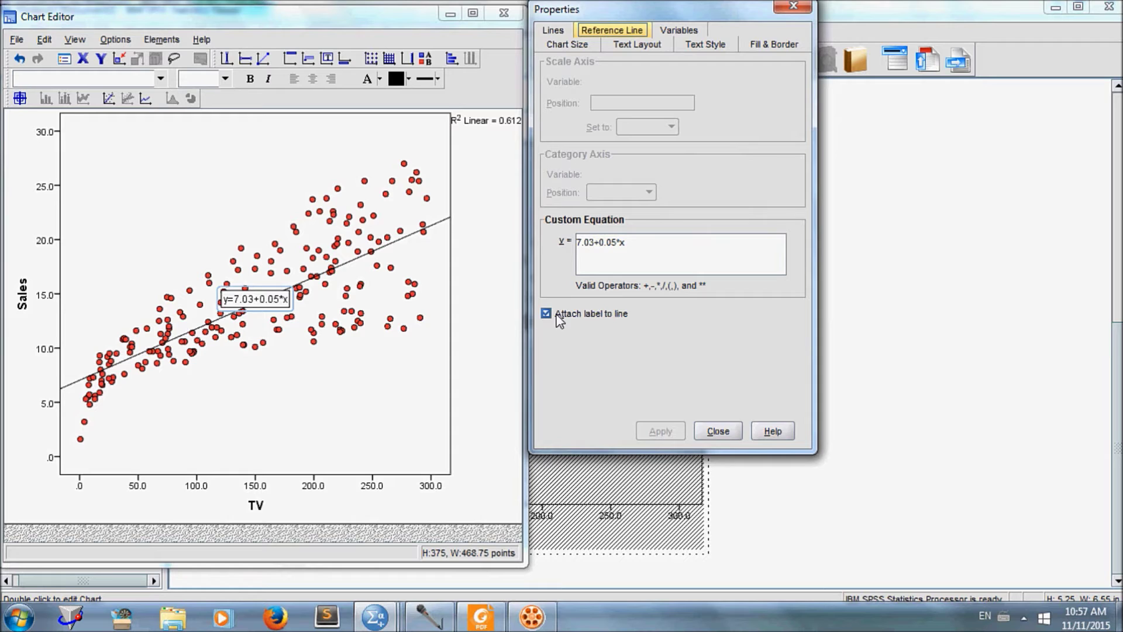
click(560, 320)
click(656, 431)
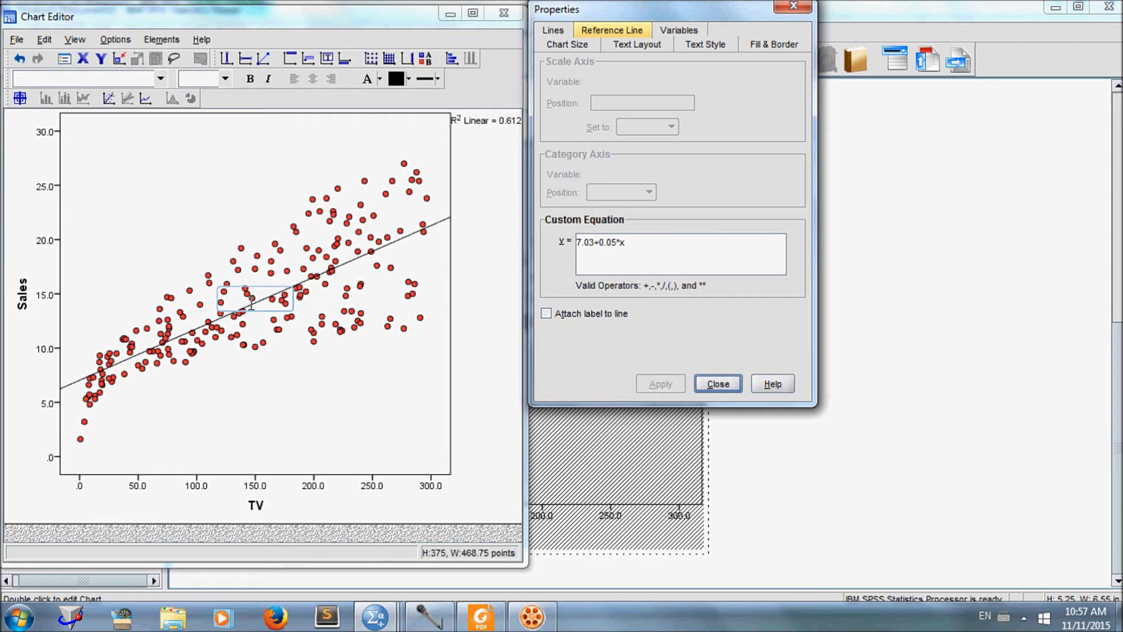
Move the R² Linear label to the upper-left corner inside the plot area and close the Chart Editor.
click(473, 186)
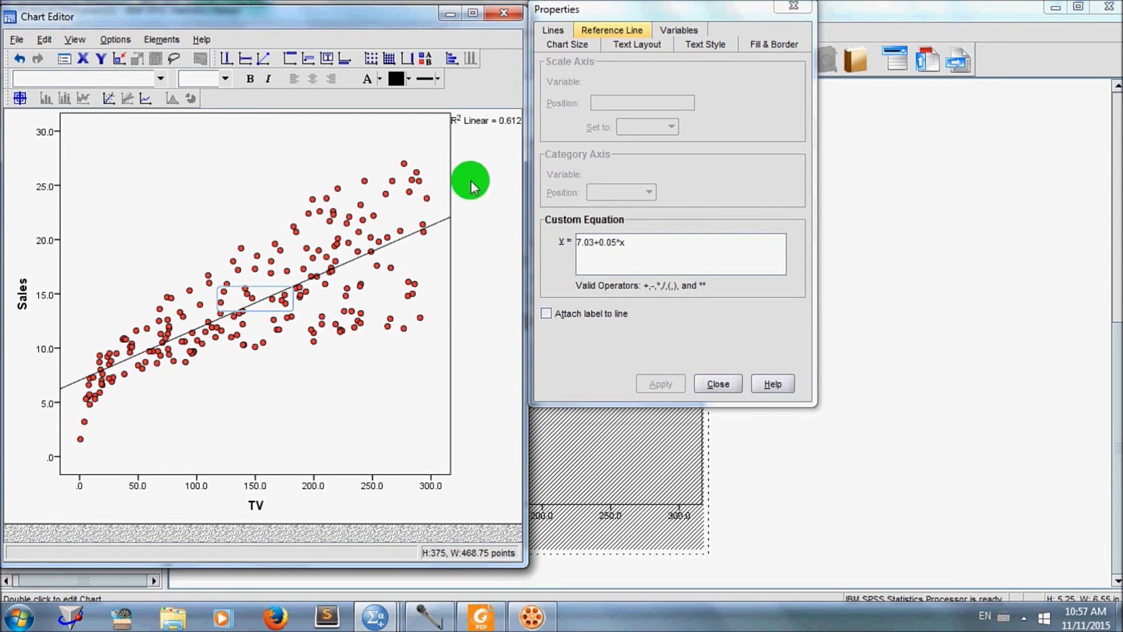
click(477, 124)
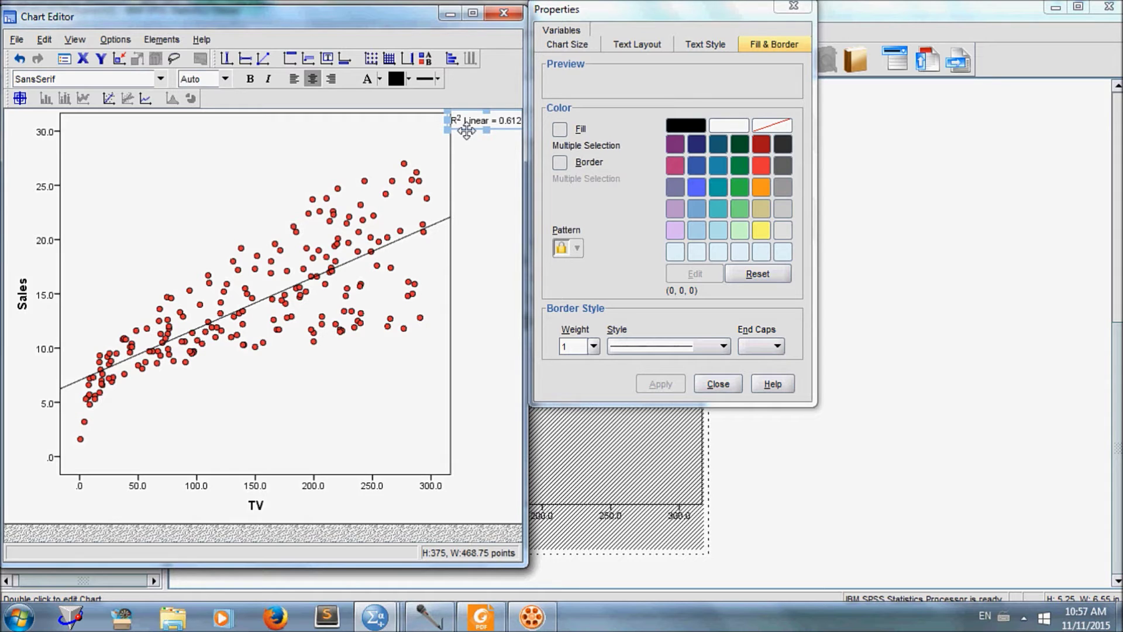
drag(466, 131, 76, 134)
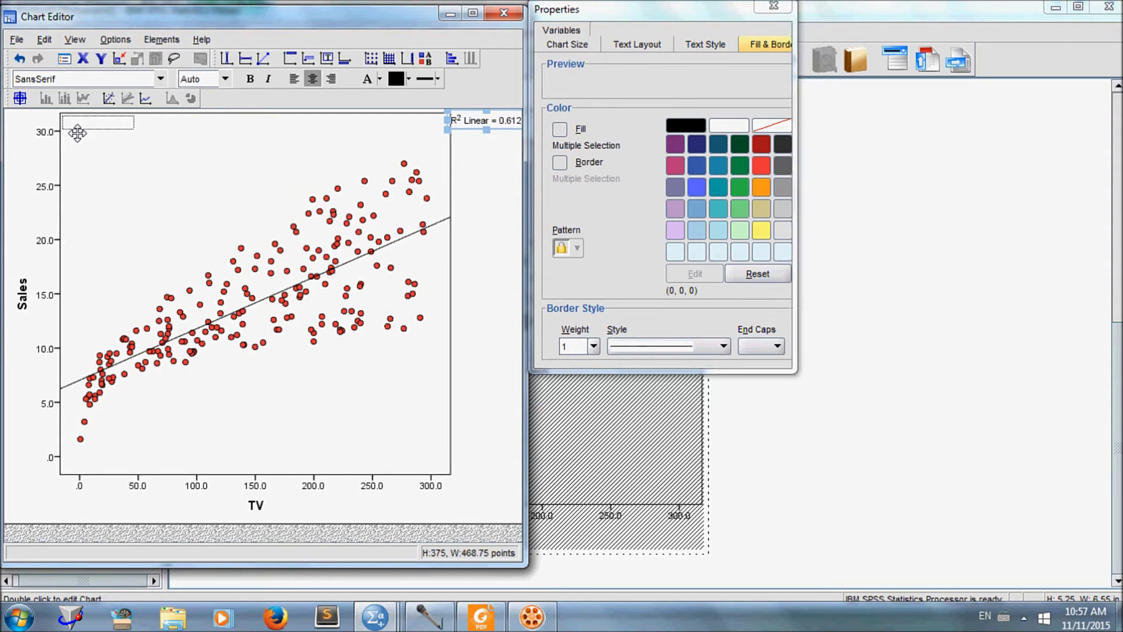
click(124, 178)
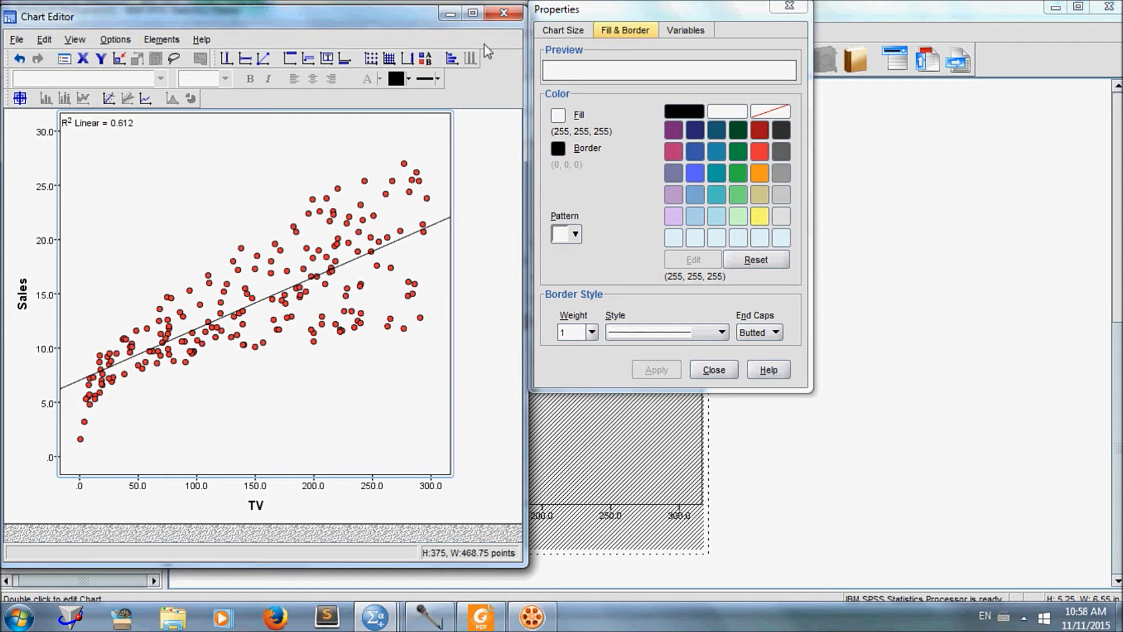
click(503, 13)
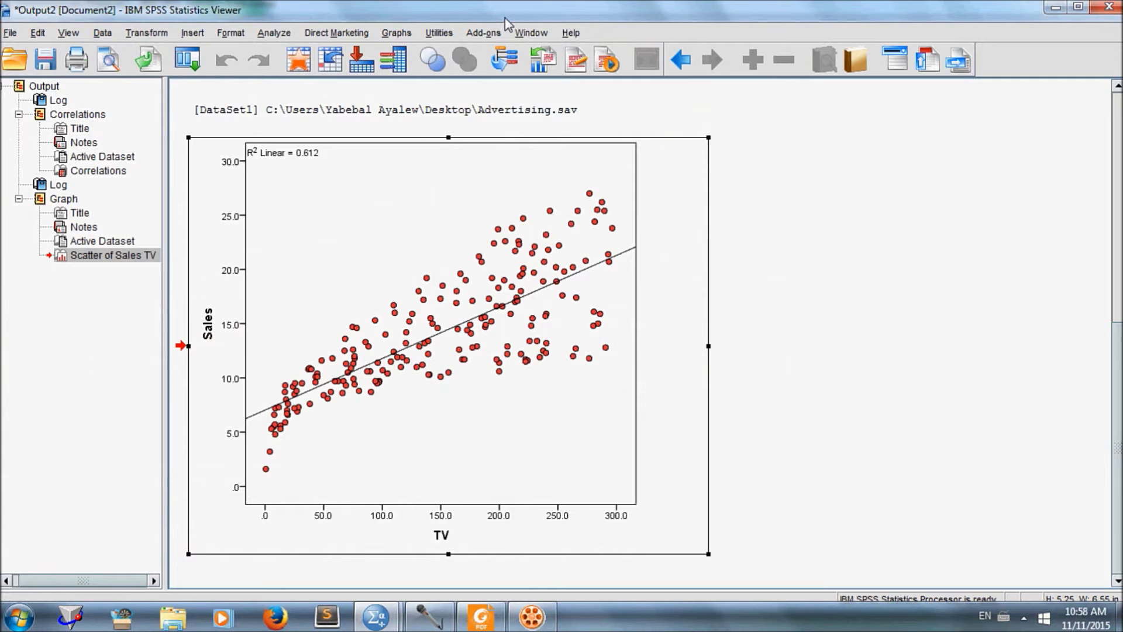
click(762, 333)
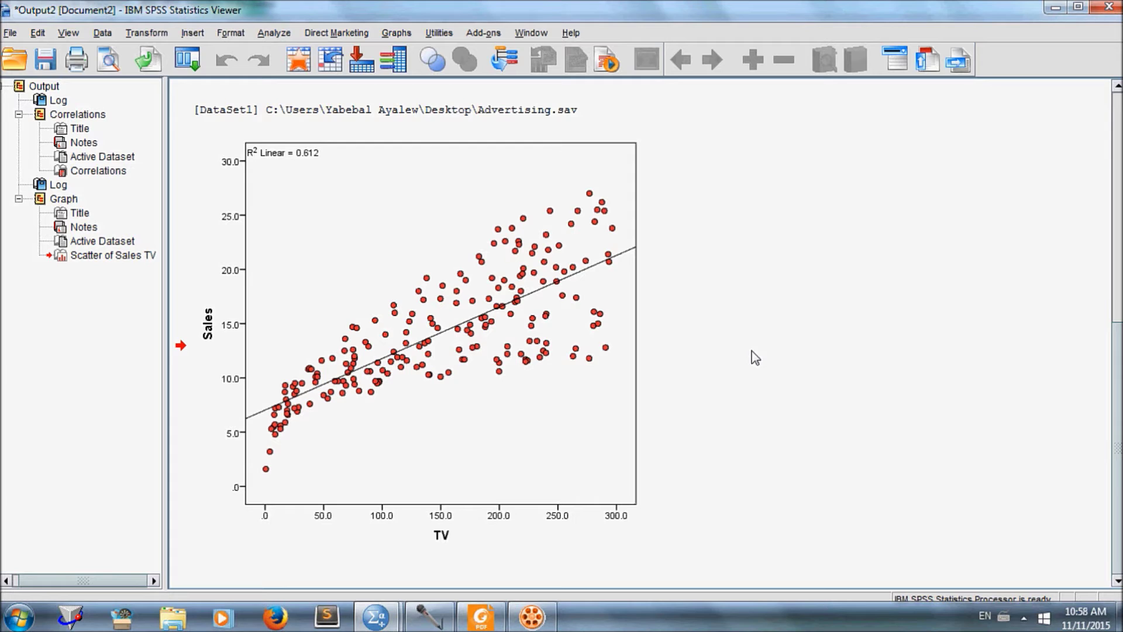
Set up an export of the selected scatterplot with document type None (Graphics only) and graphics type PNG file (*.png).
click(475, 382)
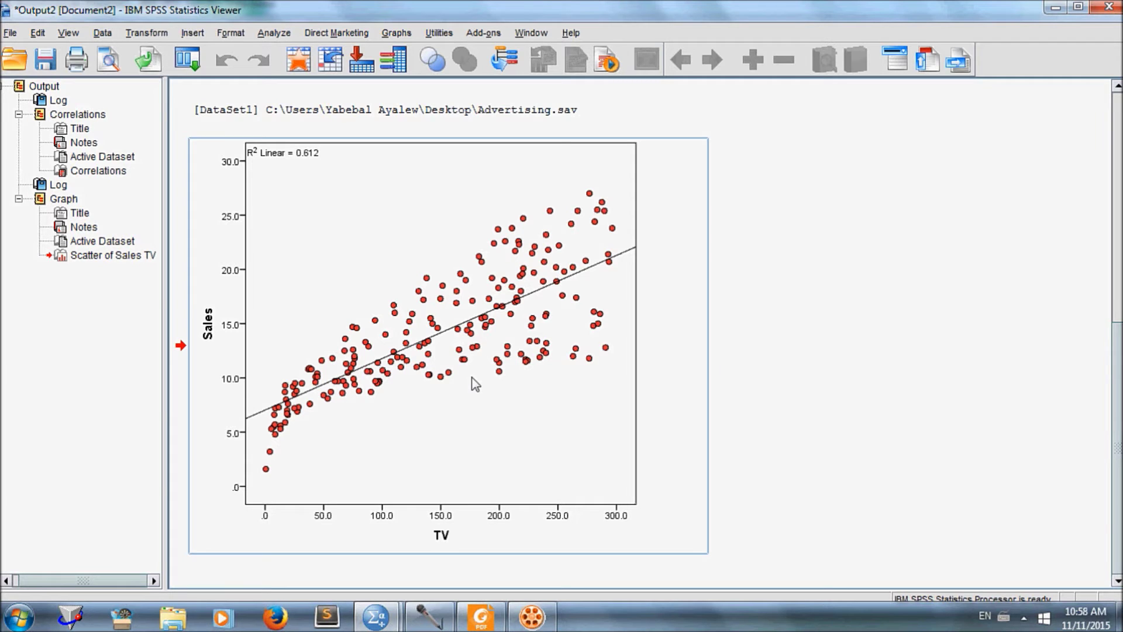
right_click(425, 305)
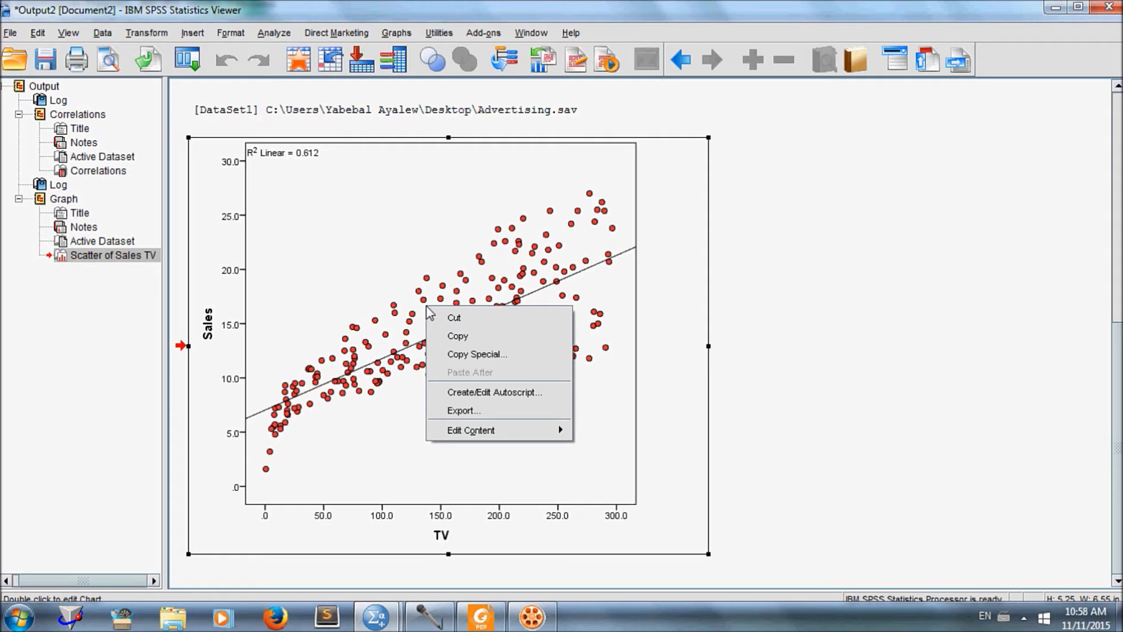
click(461, 411)
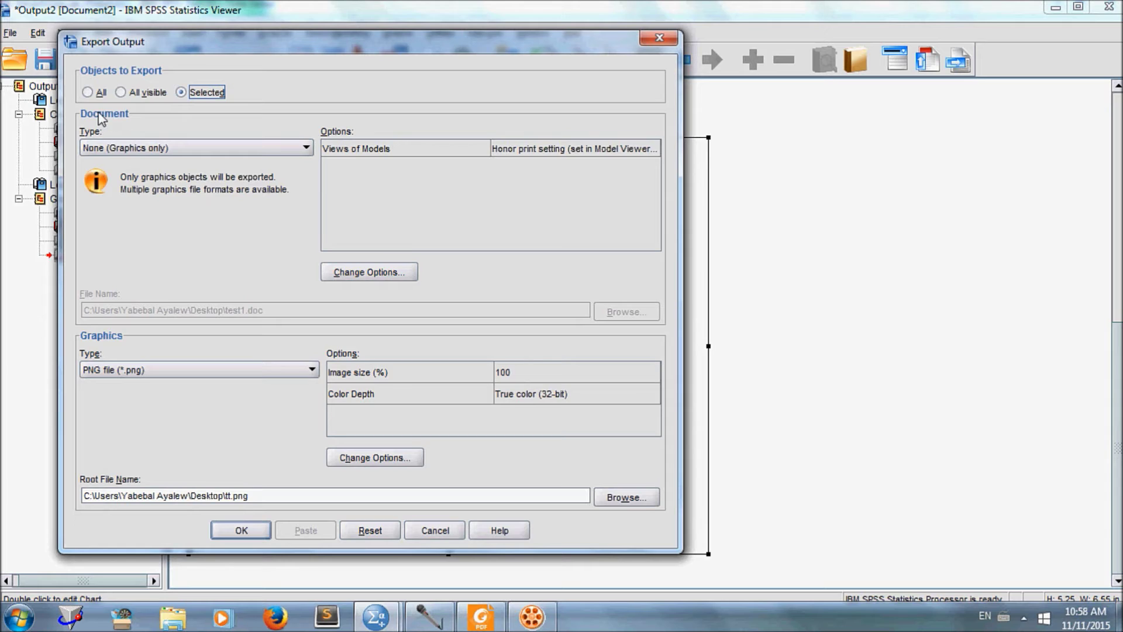
click(158, 151)
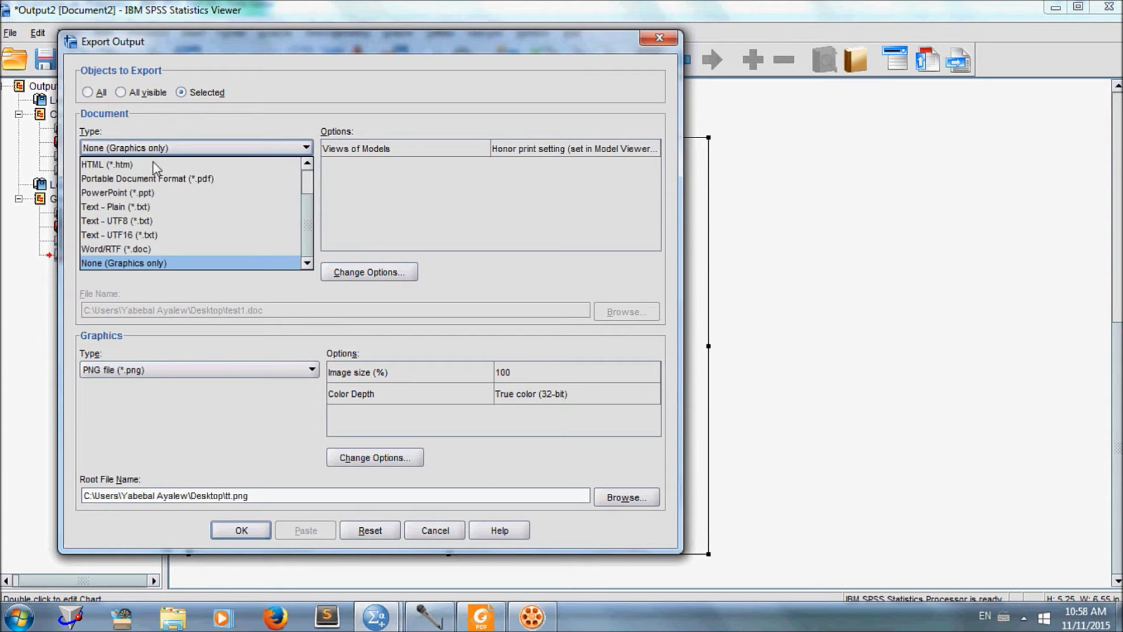
click(135, 262)
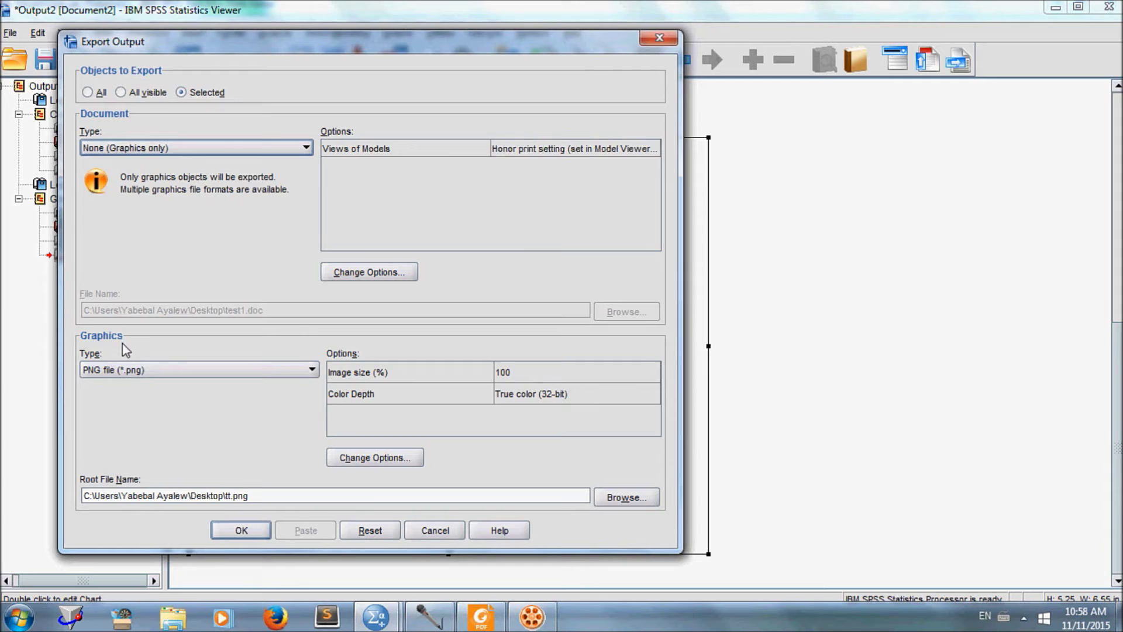
click(123, 373)
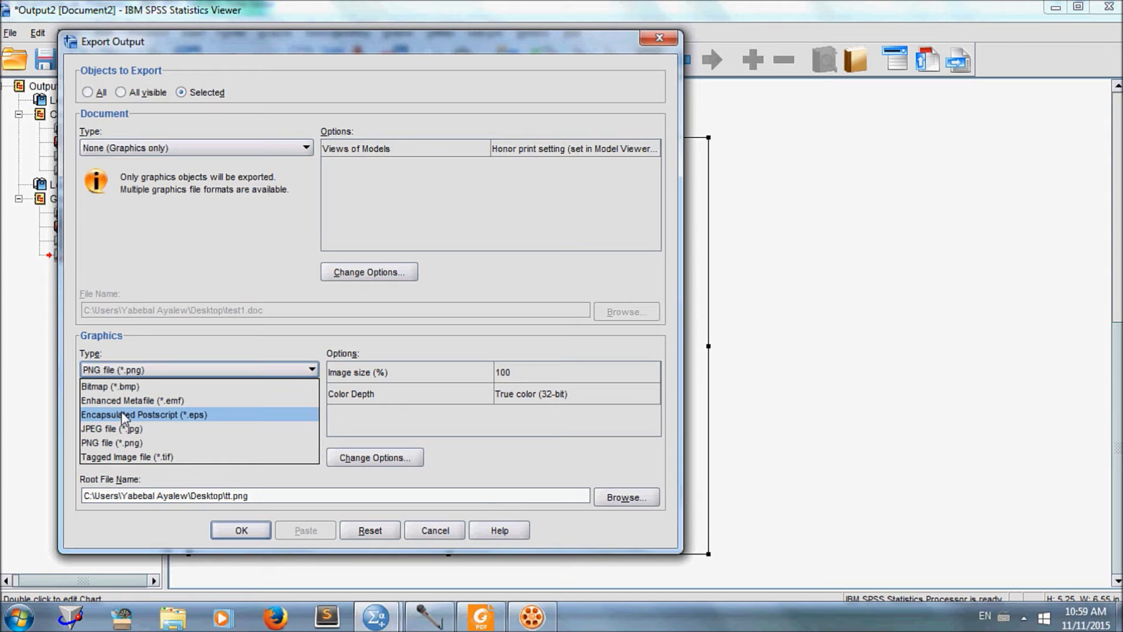
click(132, 445)
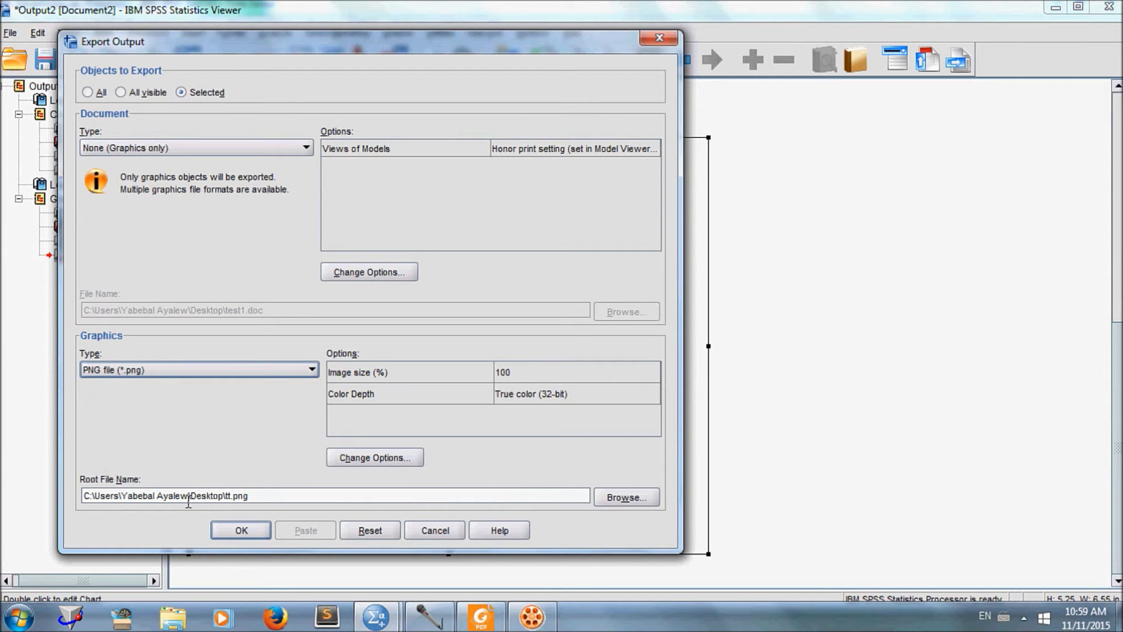
Name the exported image scatter, place it on the Desktop and run the export.
click(625, 498)
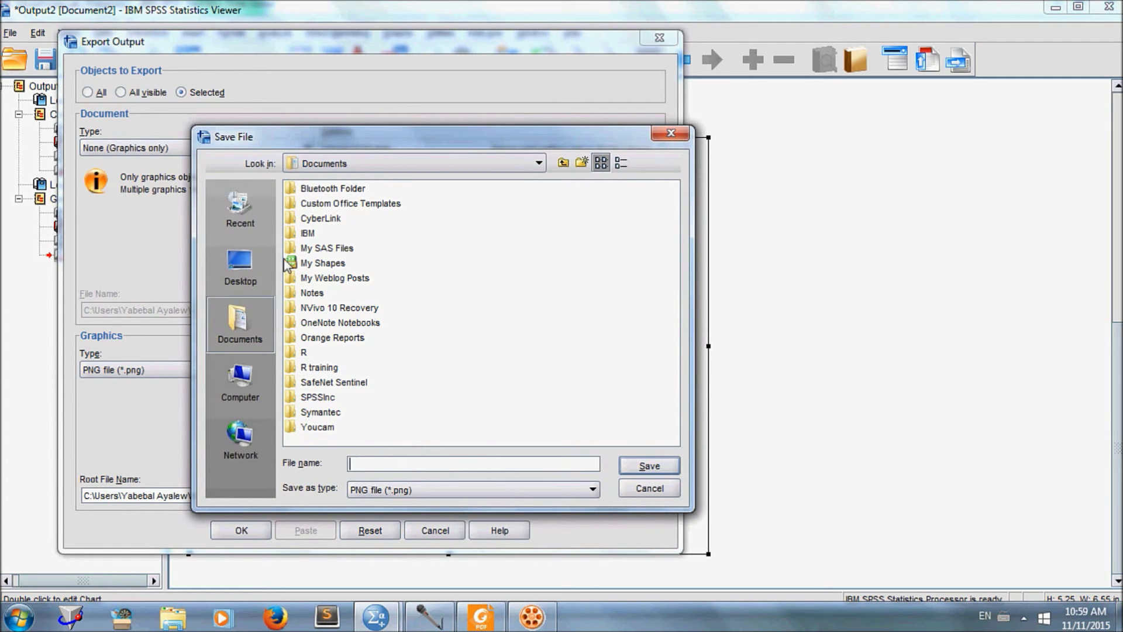
click(240, 266)
click(376, 462)
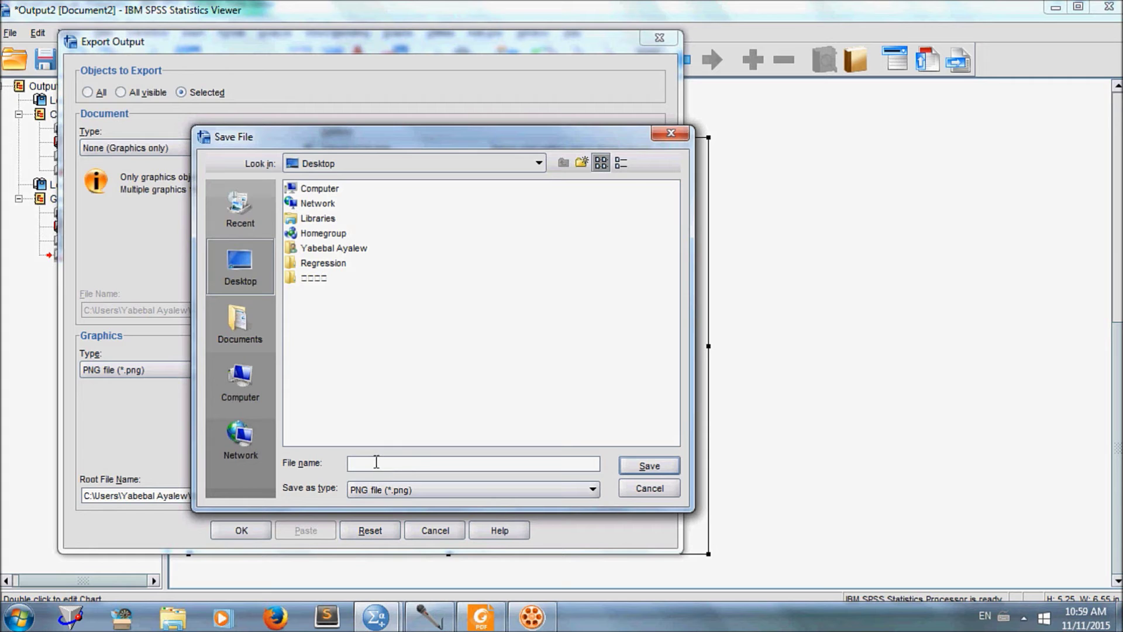
text(scatter)
click(648, 465)
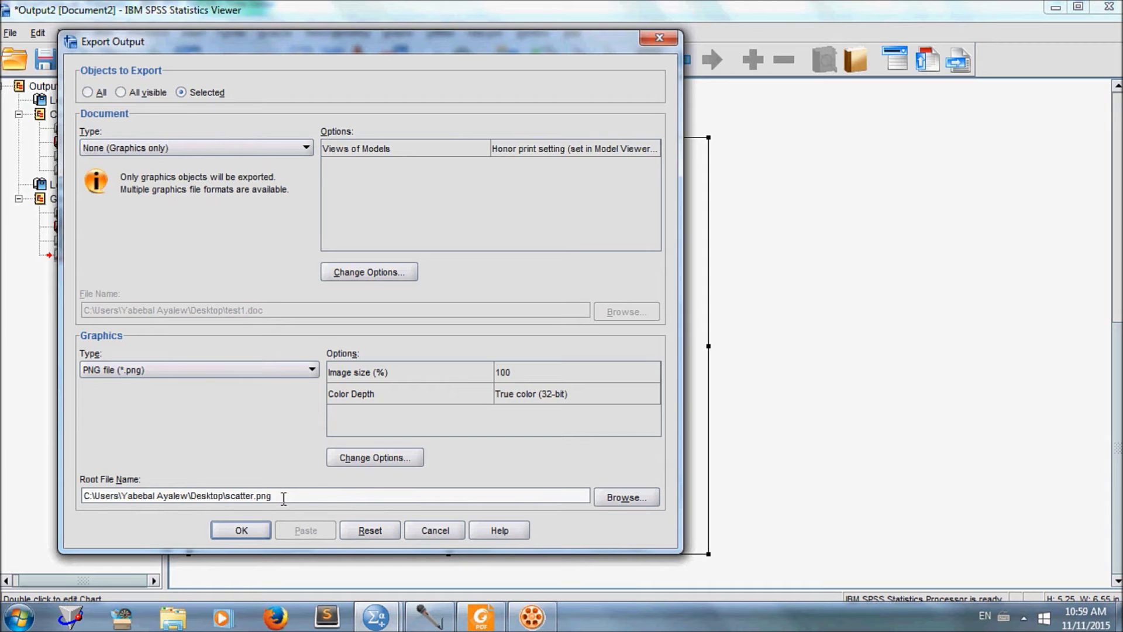
click(242, 530)
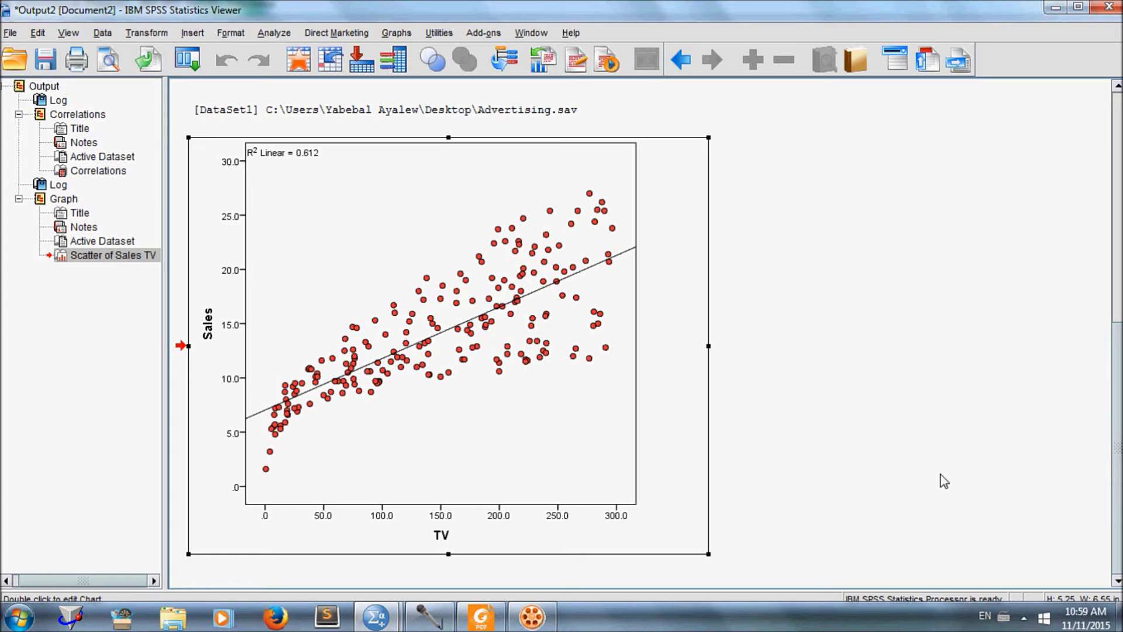
Show the Windows desktop and check for the exported scatterplot PNG file.
click(1118, 617)
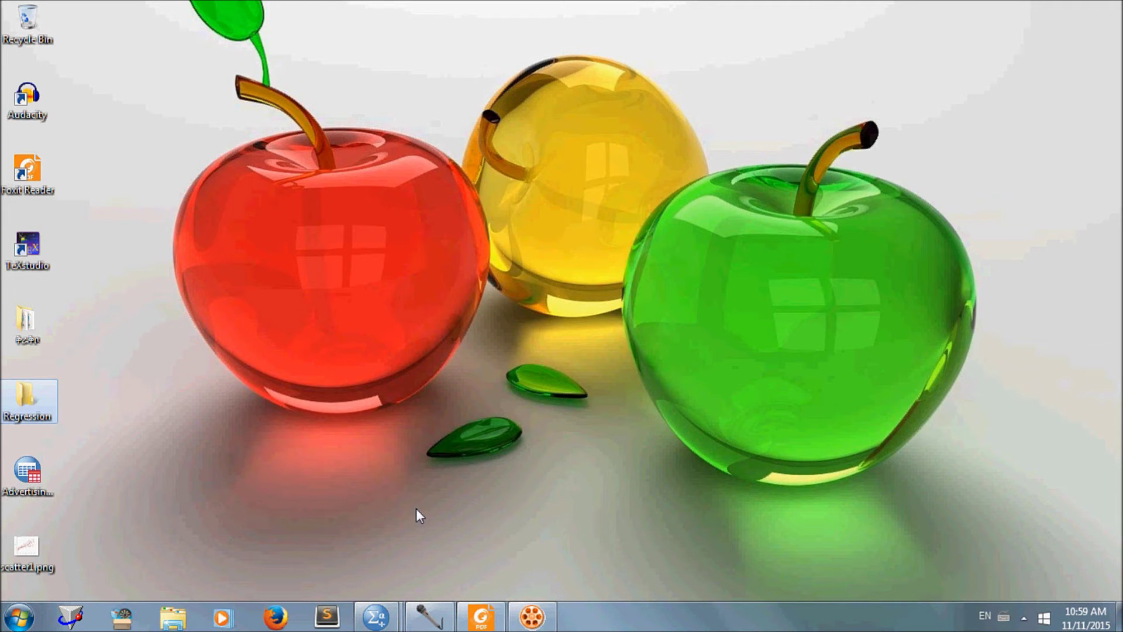
click(25, 554)
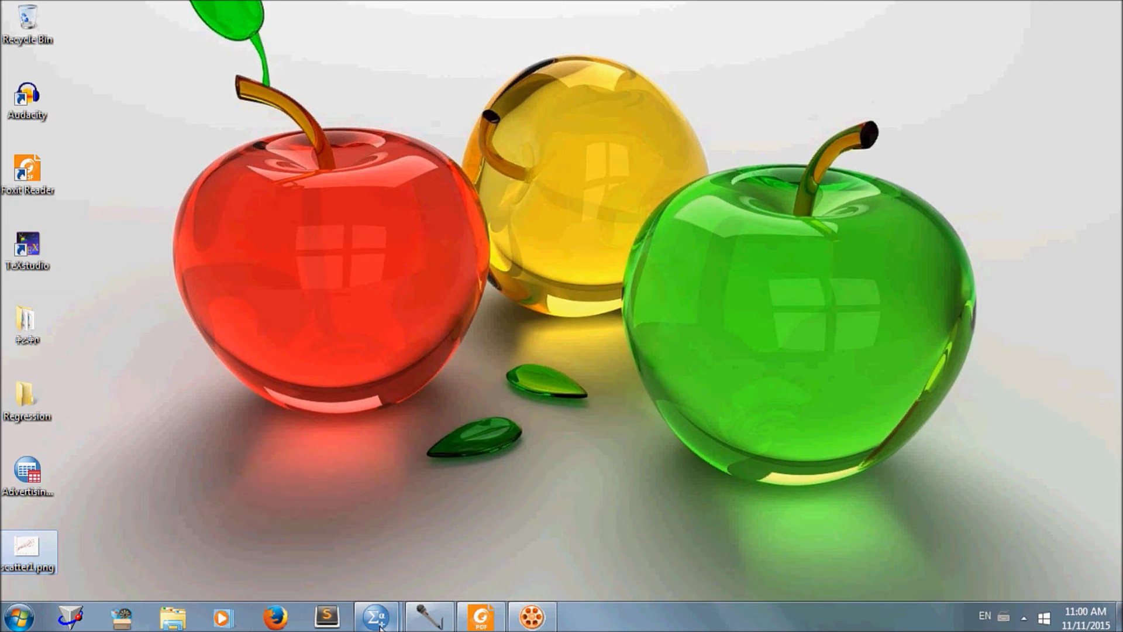
mouse_move(379, 625)
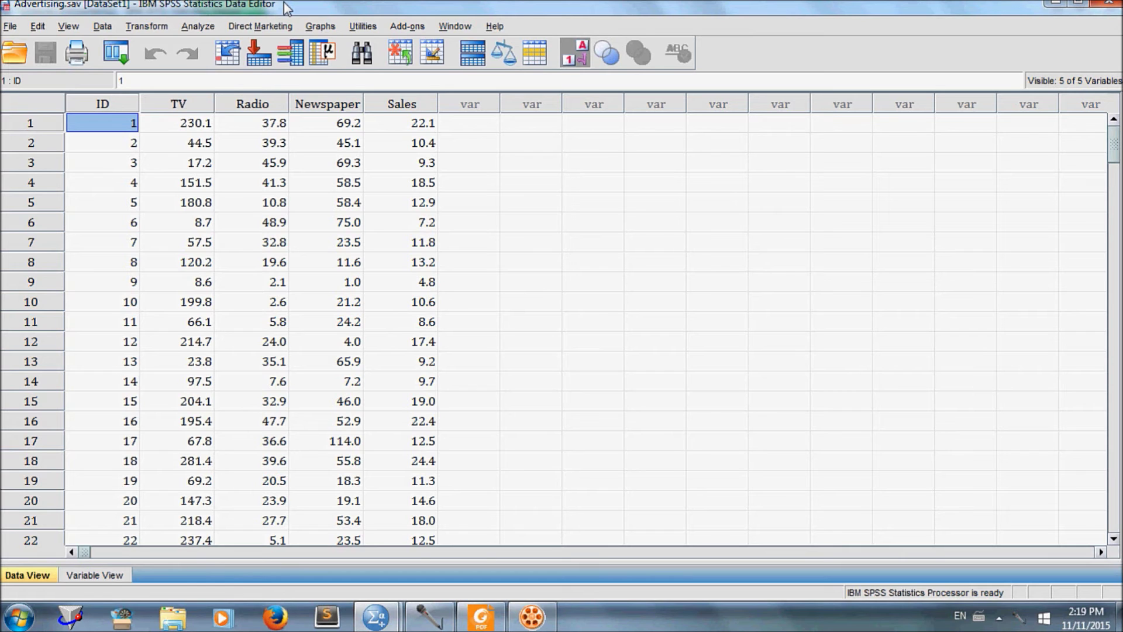
Set up a linear regression on the Advertising data with Sales as the dependent and TV as the independent variable.
click(198, 26)
mouse_move(215, 196)
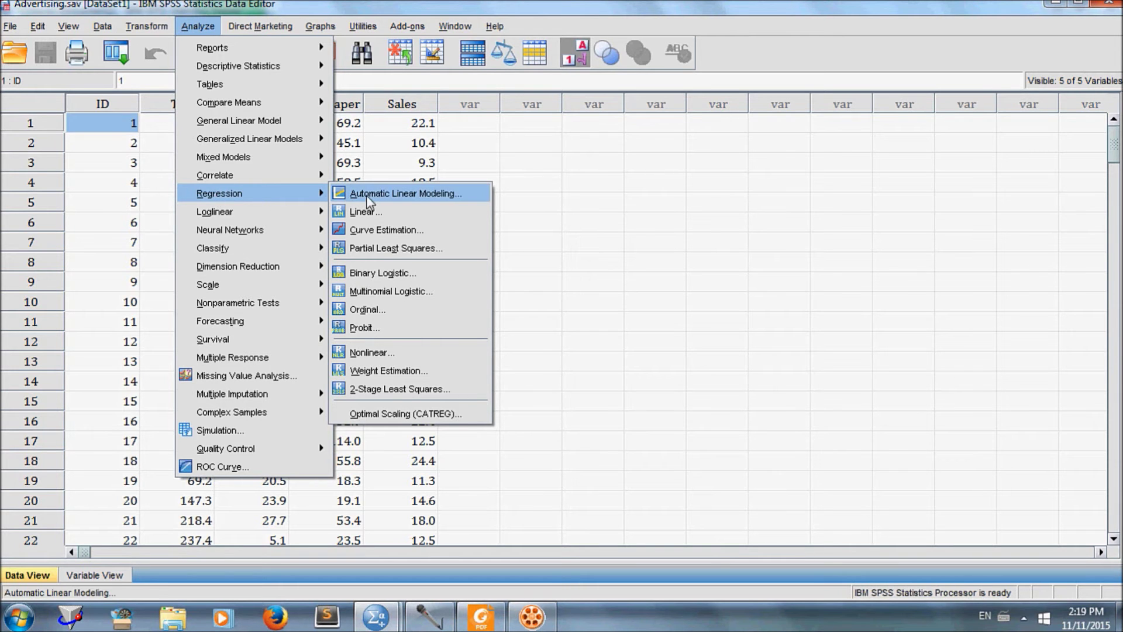
click(365, 212)
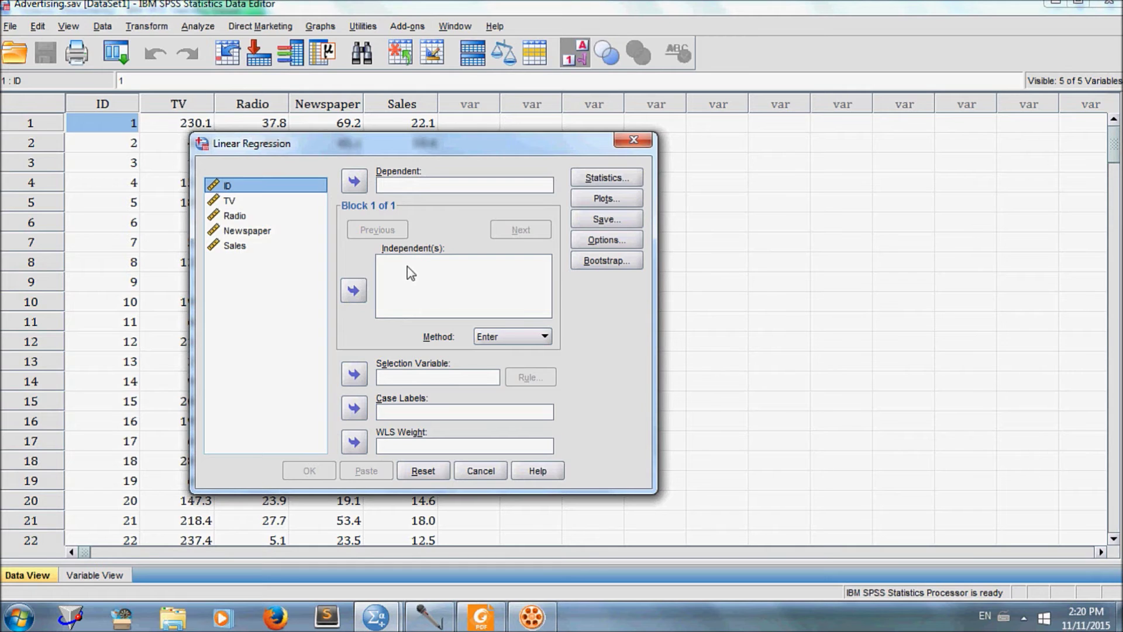
click(266, 248)
click(233, 245)
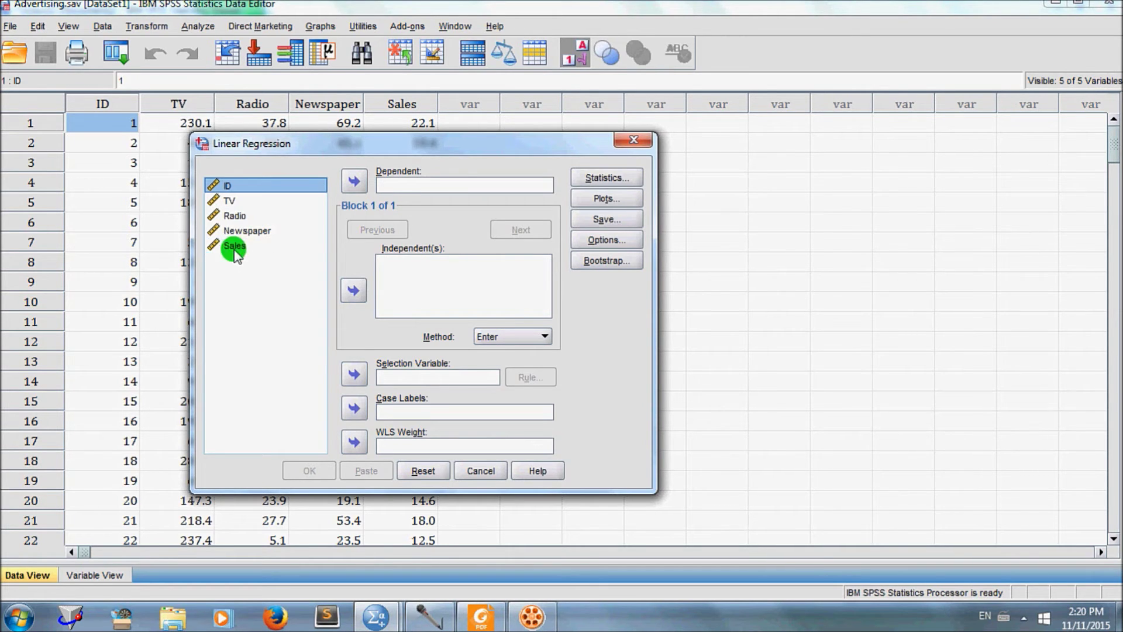
click(354, 182)
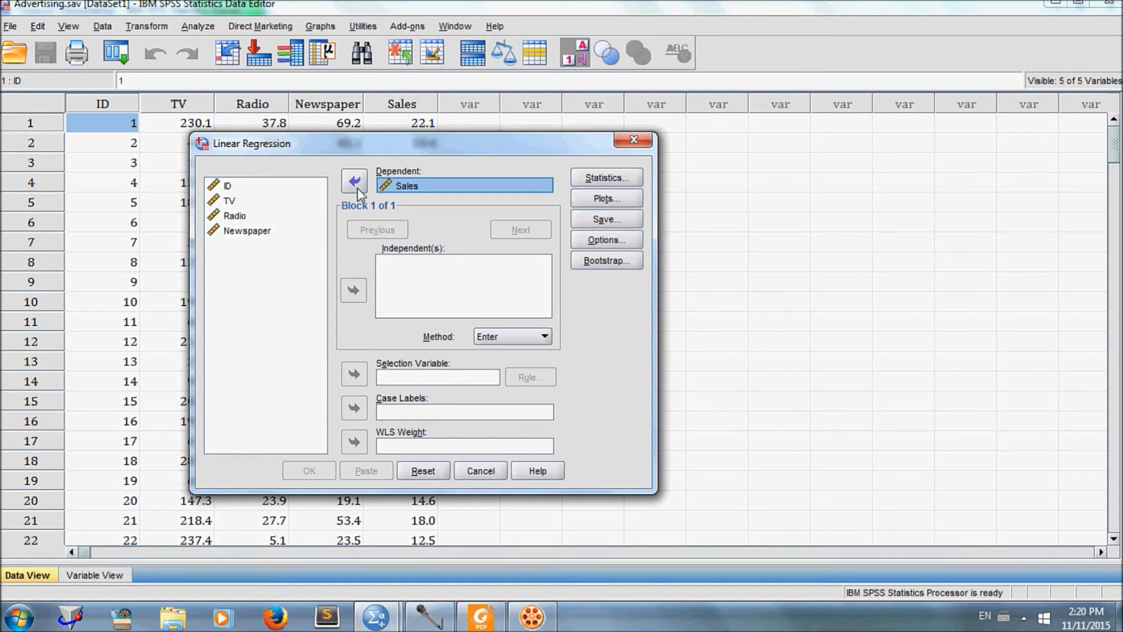
click(227, 200)
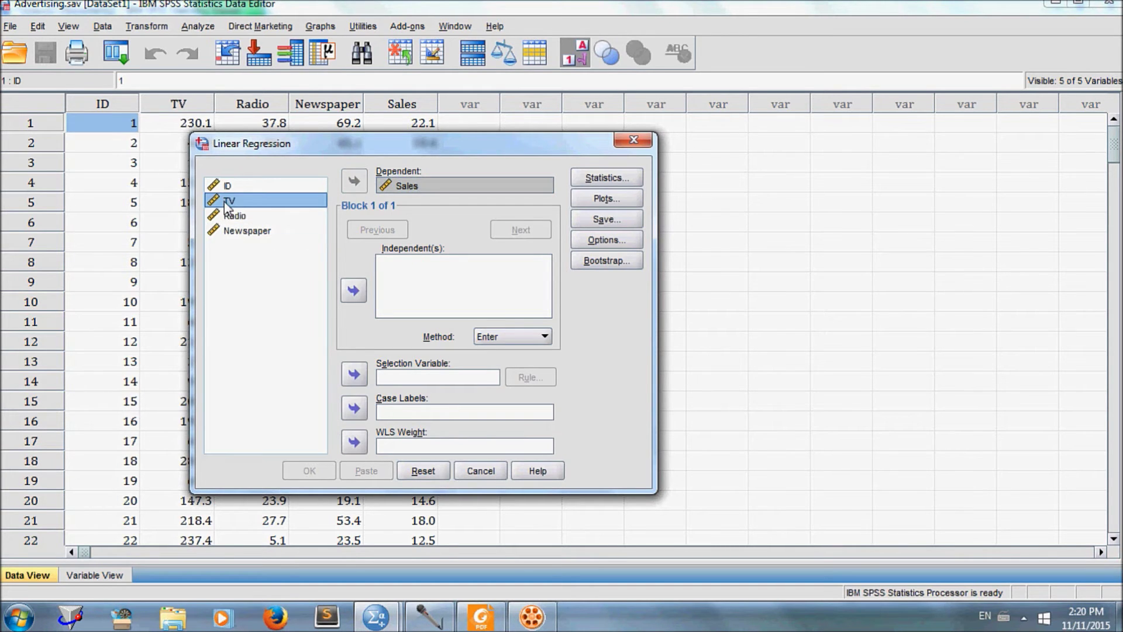
click(354, 290)
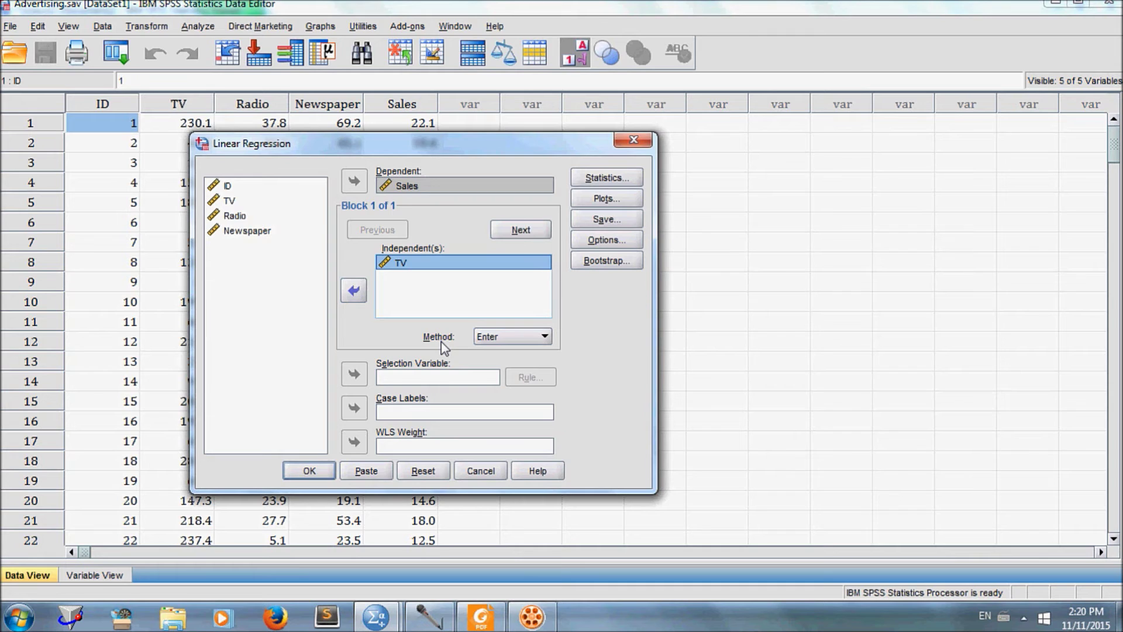
Run the linear regression of Sales on TV with the Enter method and bring its output tables into view.
click(503, 337)
click(507, 336)
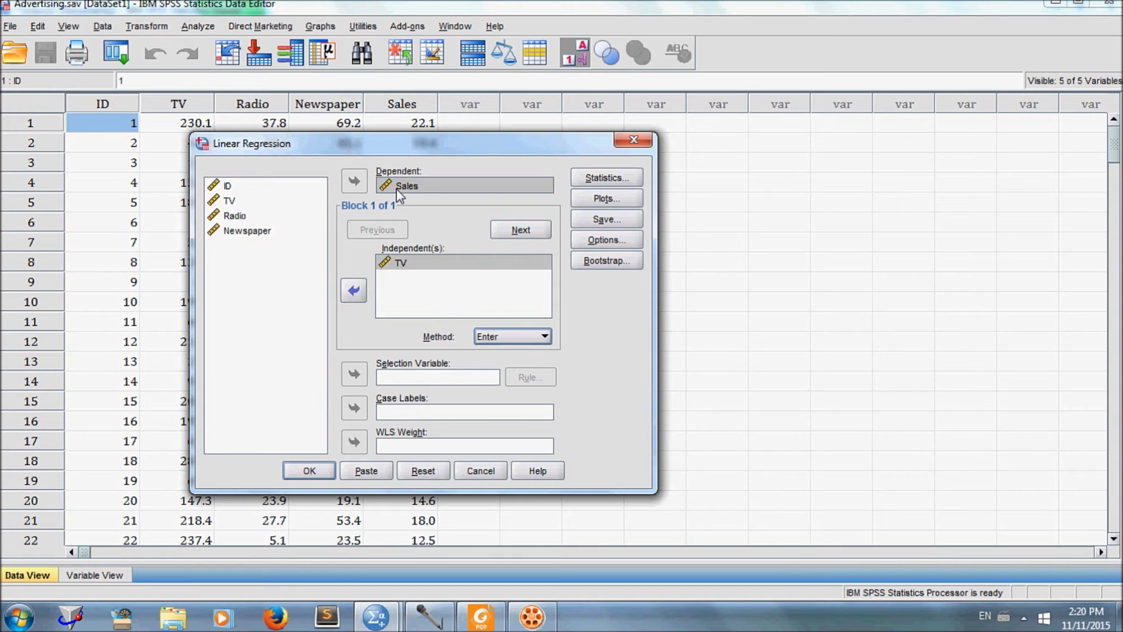
click(398, 266)
click(309, 469)
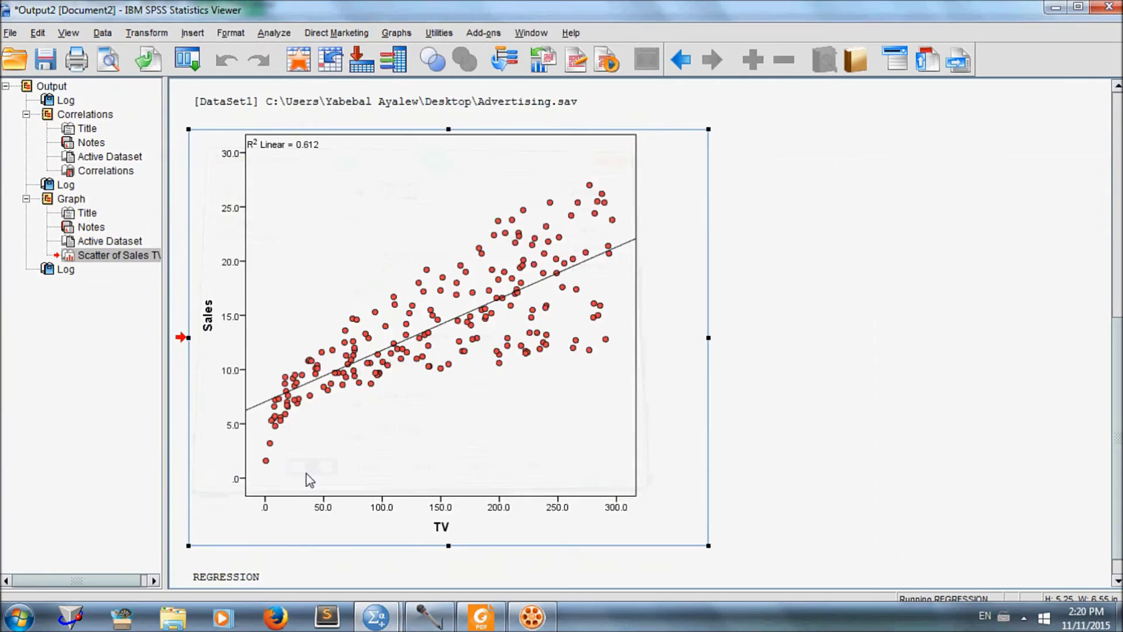
click(1117, 582)
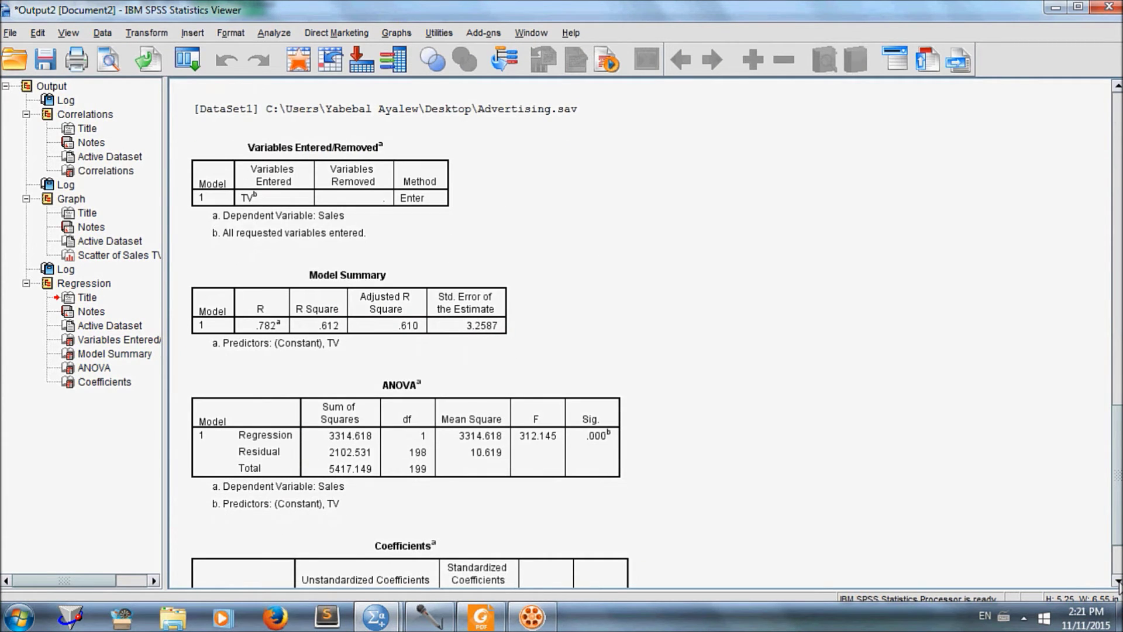
Examine the regression's Variables Entered/Removed, Model Summary, ANOVA and Coefficients tables in the output.
click(320, 163)
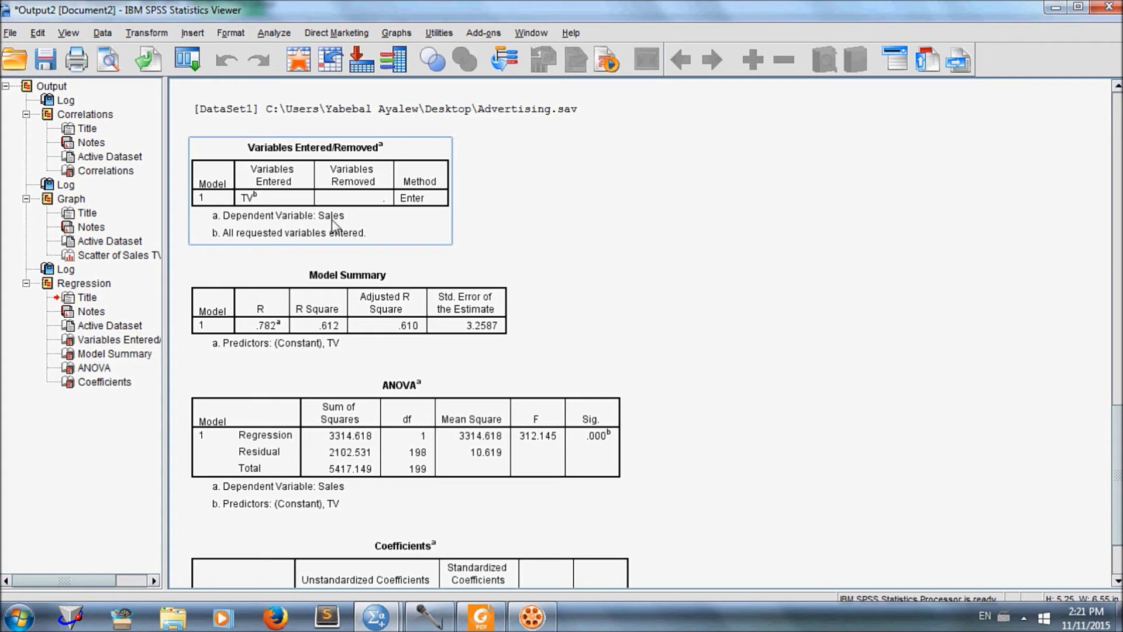
click(364, 173)
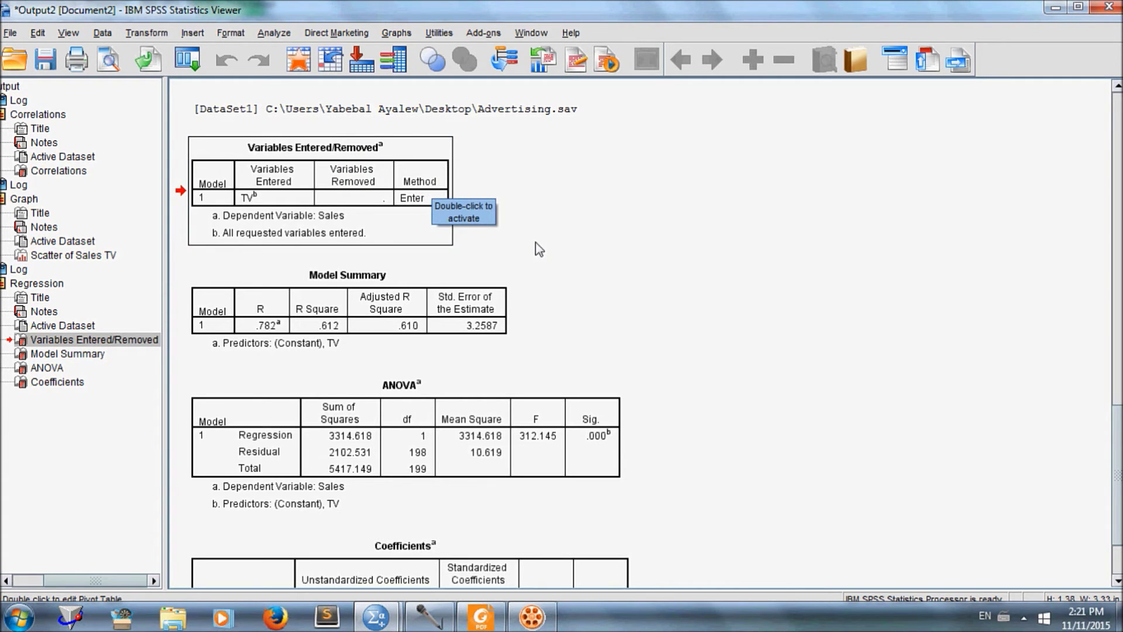
click(543, 228)
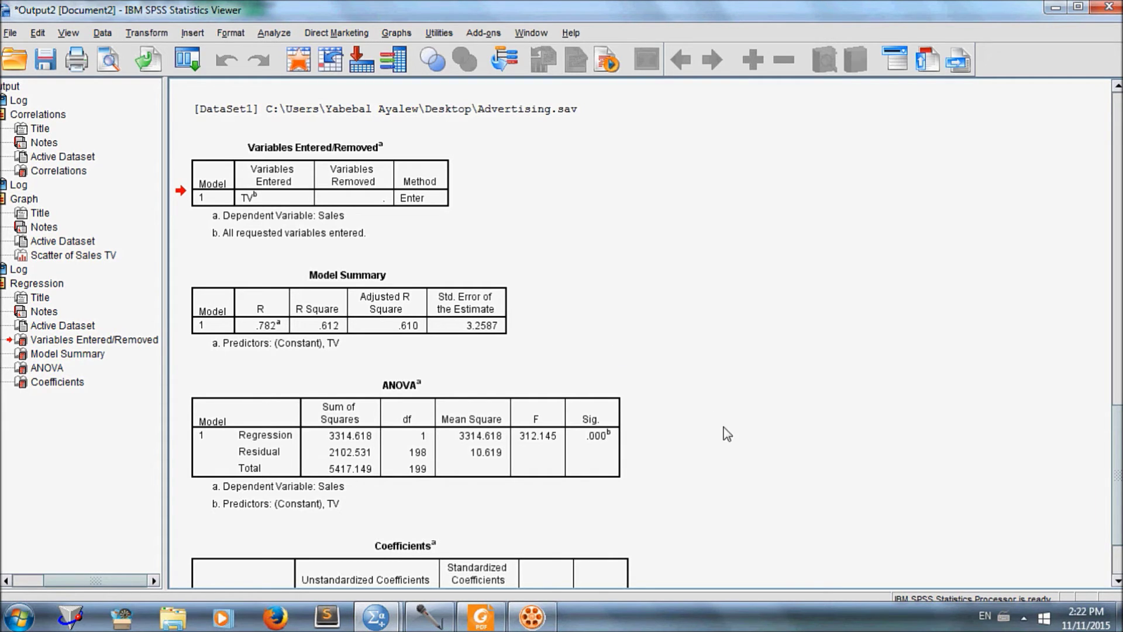
click(1115, 580)
click(512, 420)
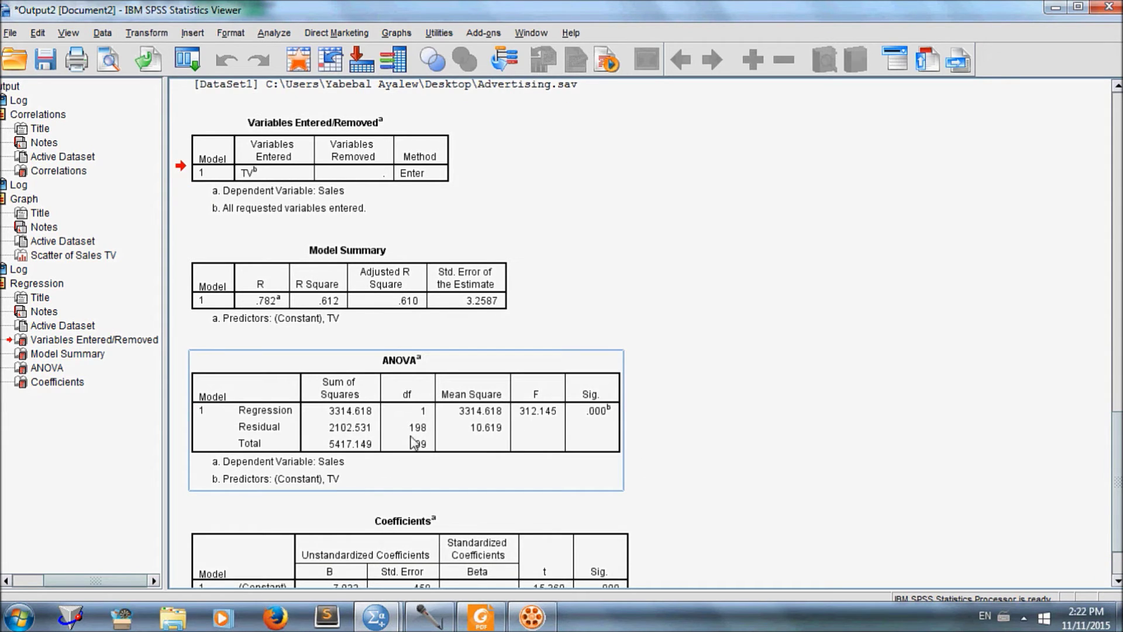
click(767, 430)
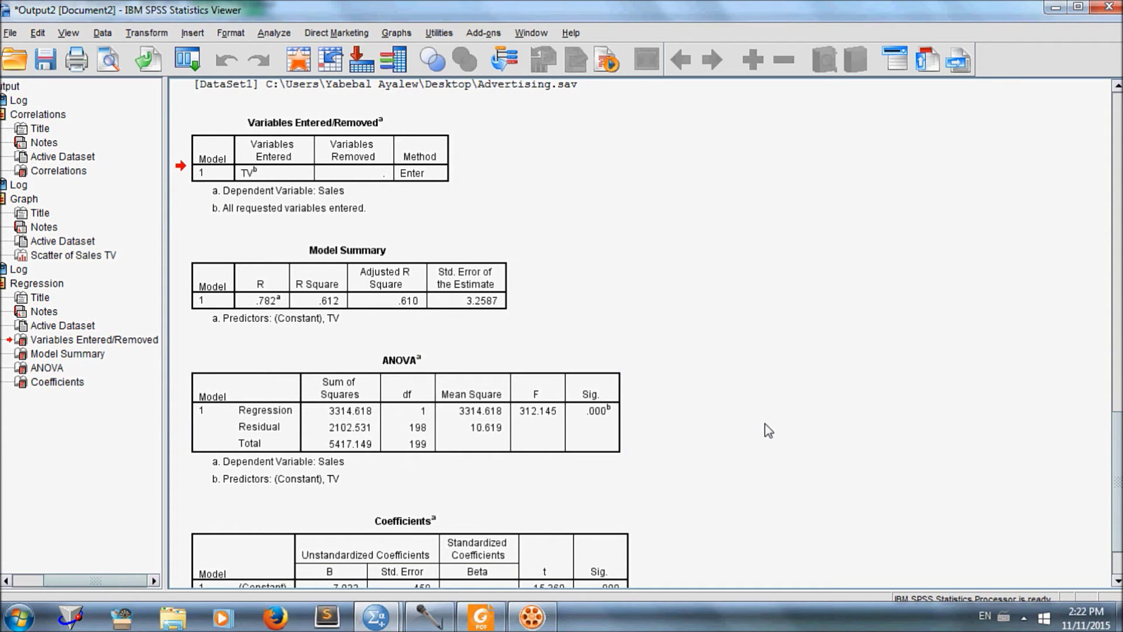
click(218, 449)
click(1117, 580)
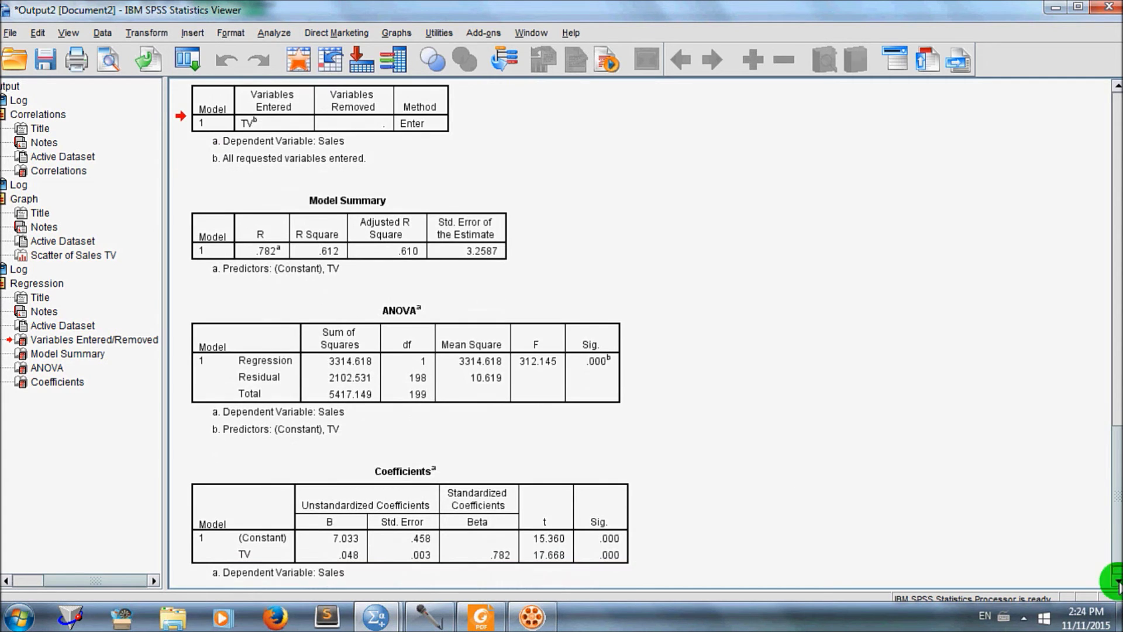
click(603, 387)
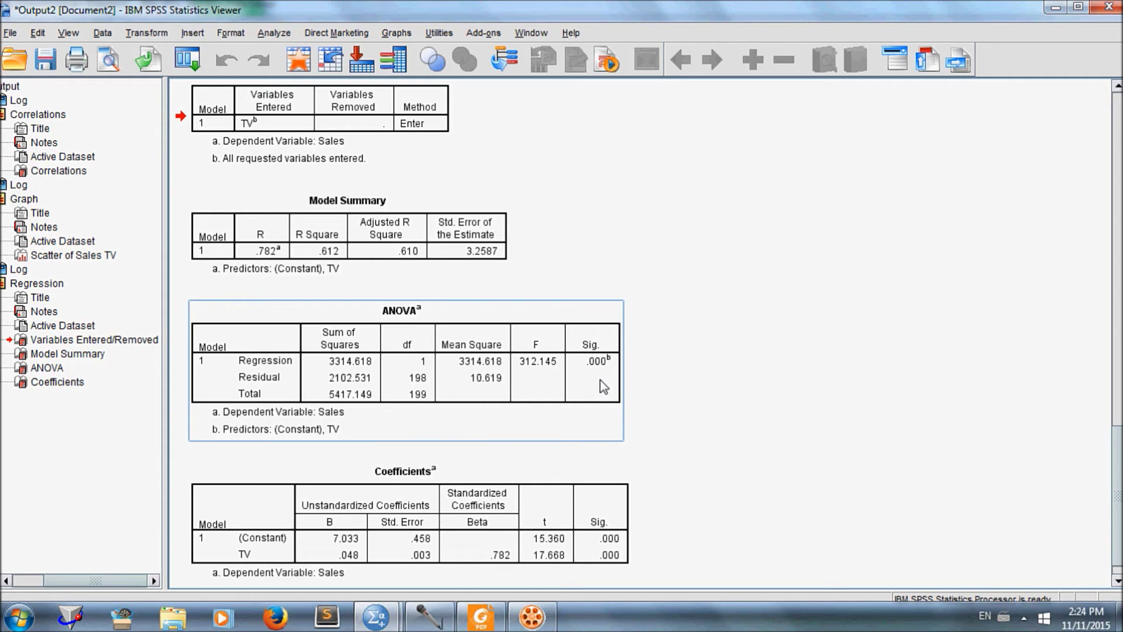
click(668, 397)
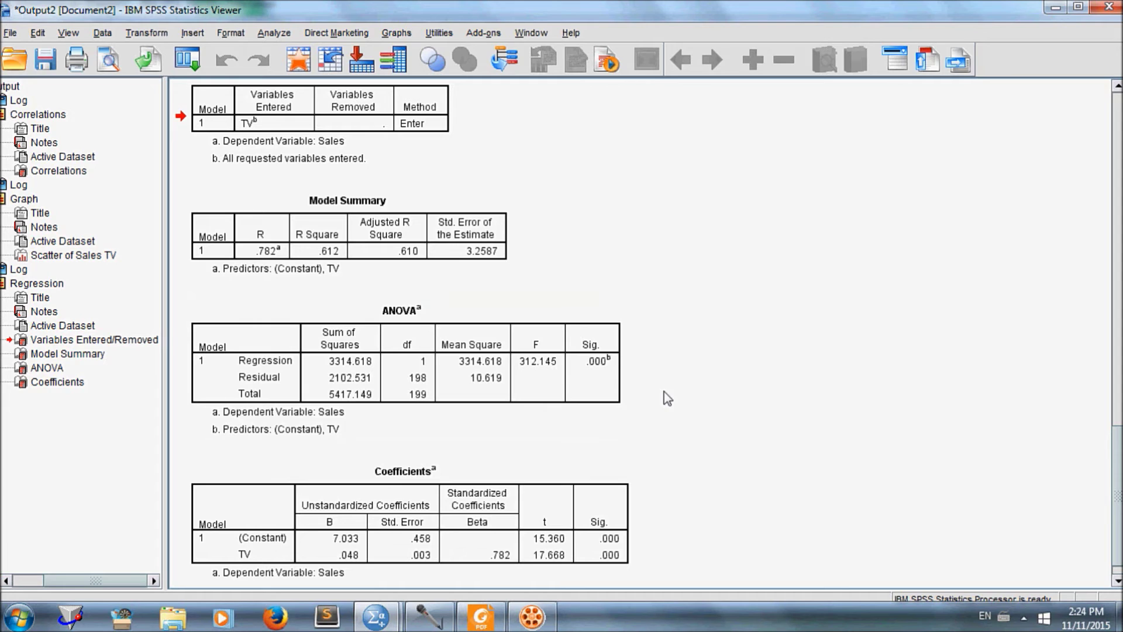
click(350, 251)
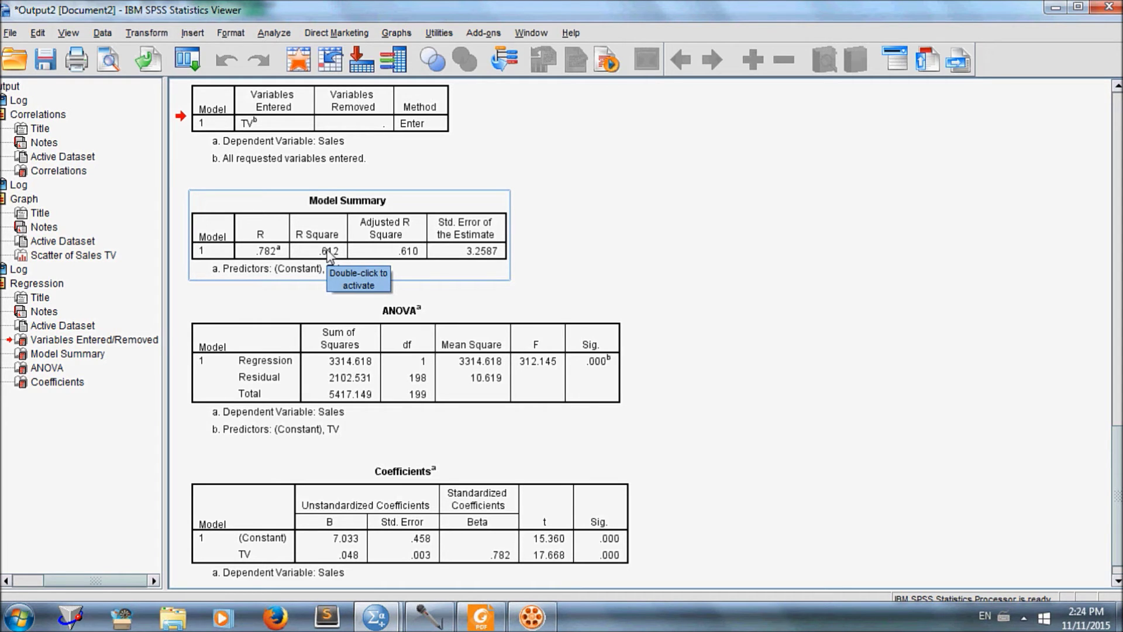
click(805, 489)
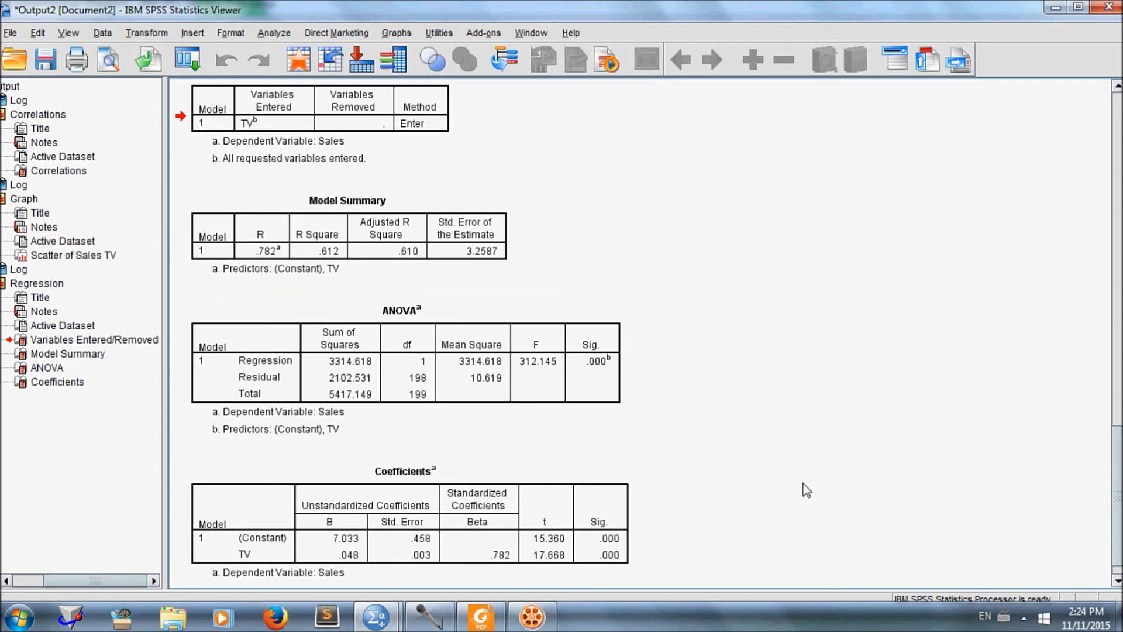
click(1117, 582)
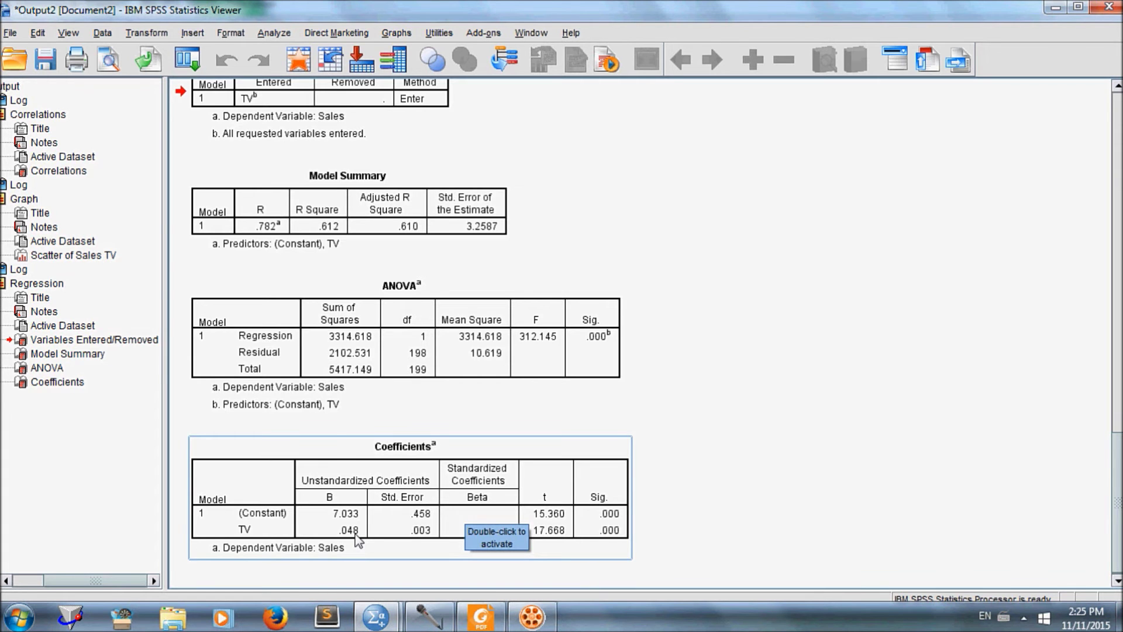
Open Notepad and write the fitted regression equation as Yhat=7.033+0.048*TV.
key(super)
text(note)
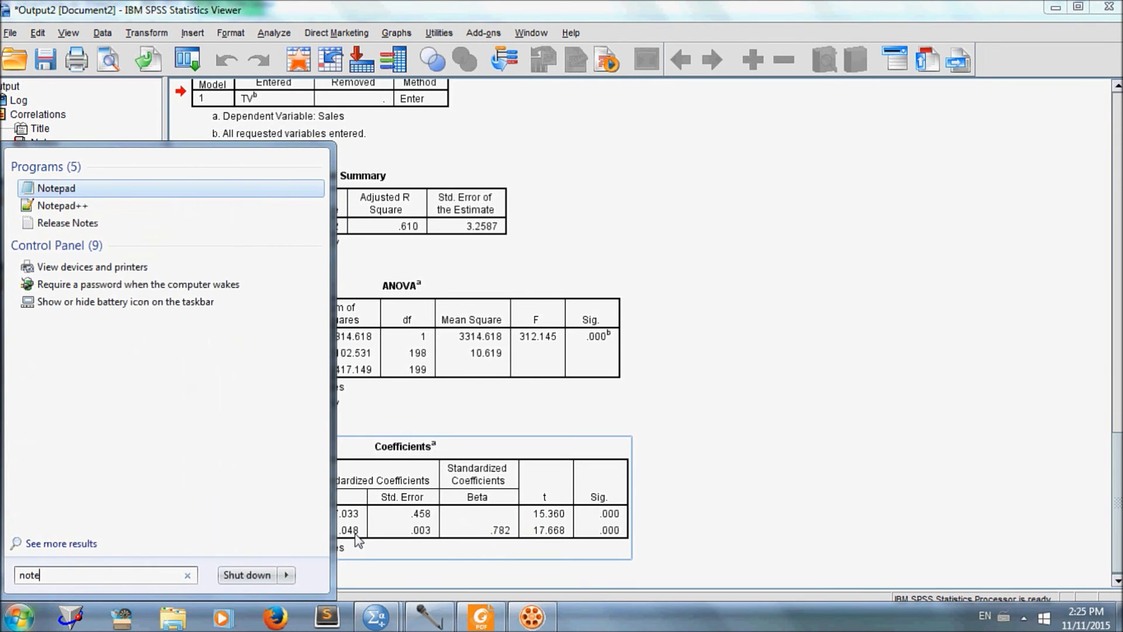
key(Return)
text(T)
key(BackSpace)
text(Yhat=)
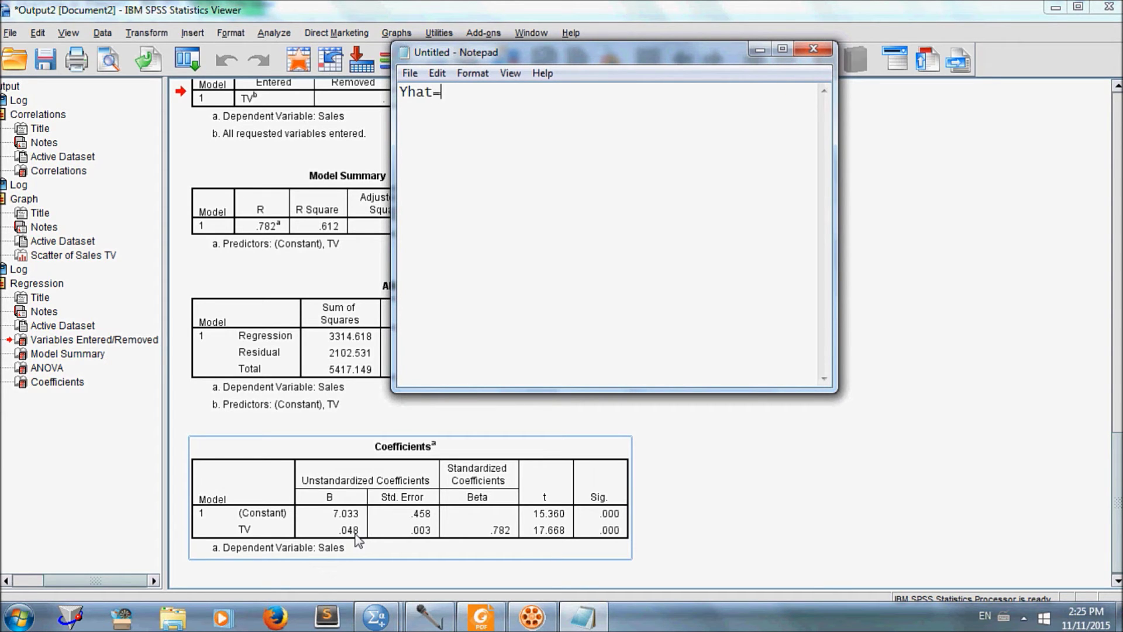
text(7.033+0.048*)
key(Caps_Lock)
text(TV)
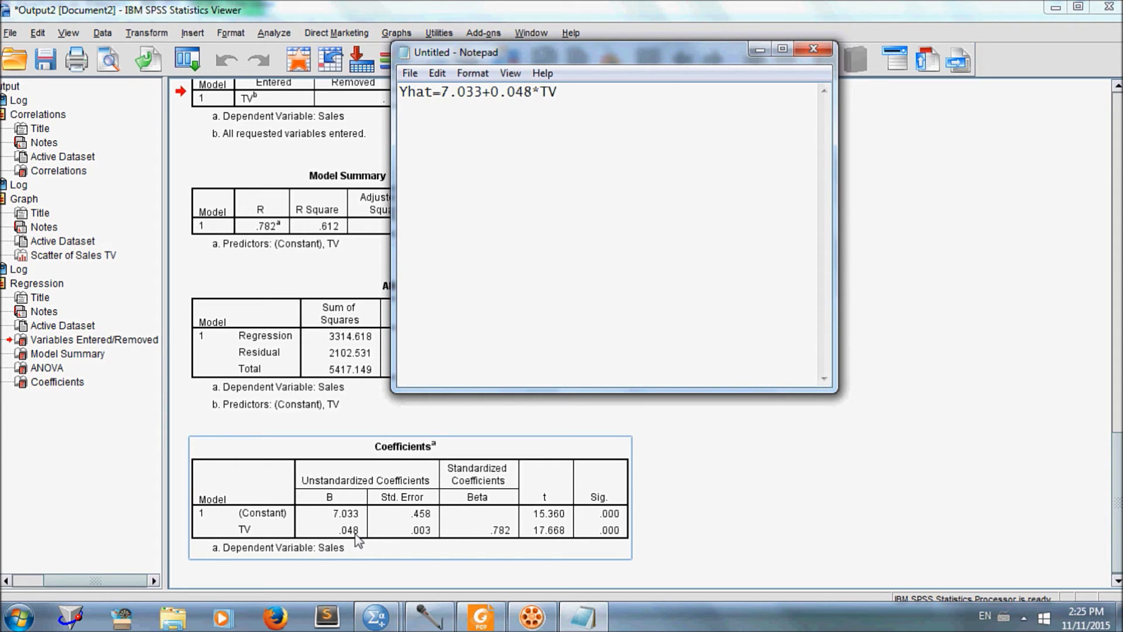
key(Caps_Lock)
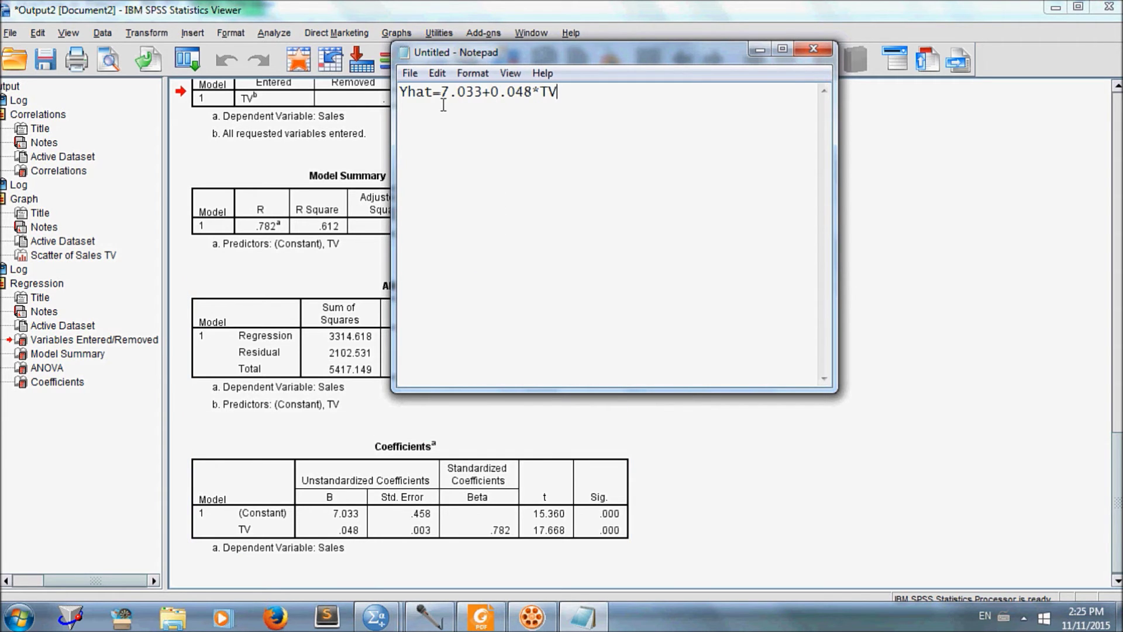
Highlight the intercept, slope and TV term of the written equation in turn and switch back to the SPSS output.
click(466, 92)
drag(483, 91, 445, 92)
drag(531, 92, 491, 92)
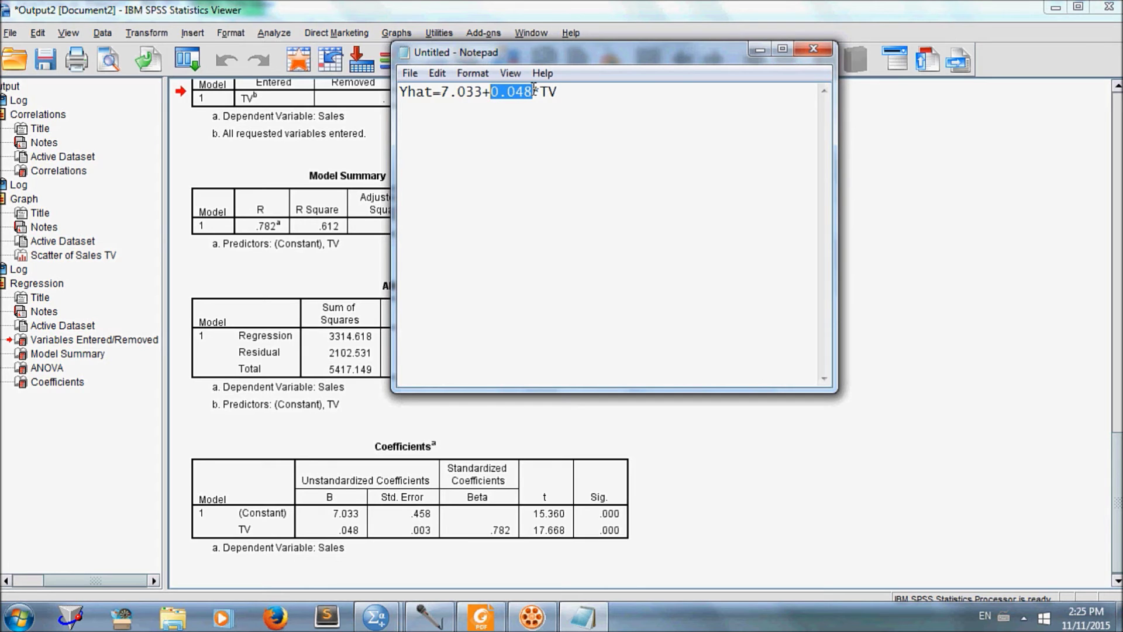
drag(558, 92, 540, 92)
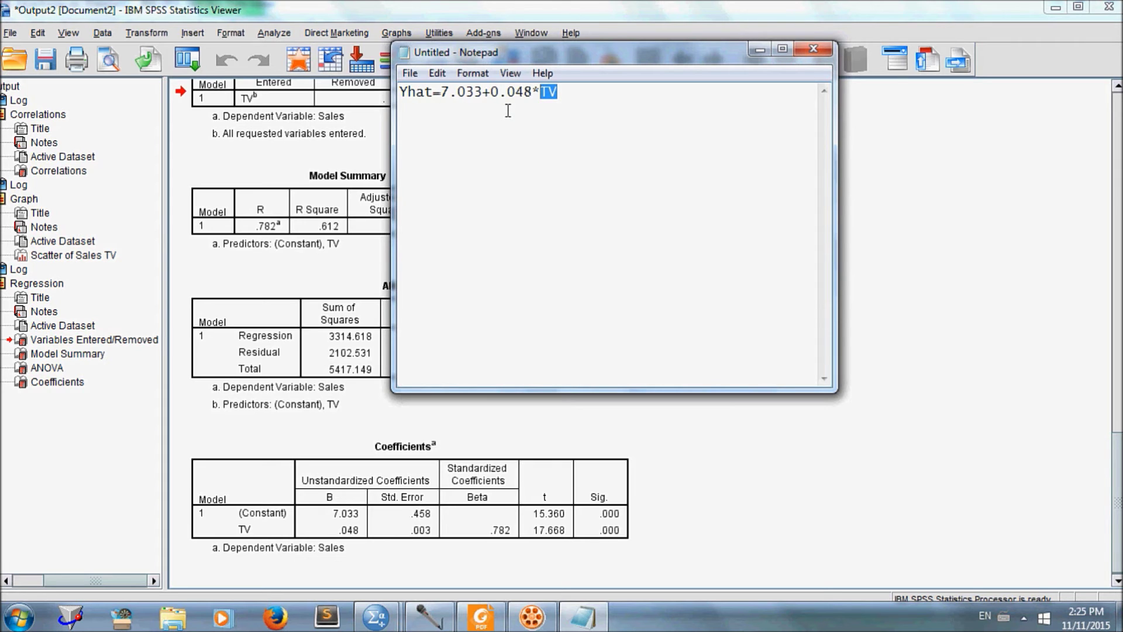
drag(532, 92, 441, 91)
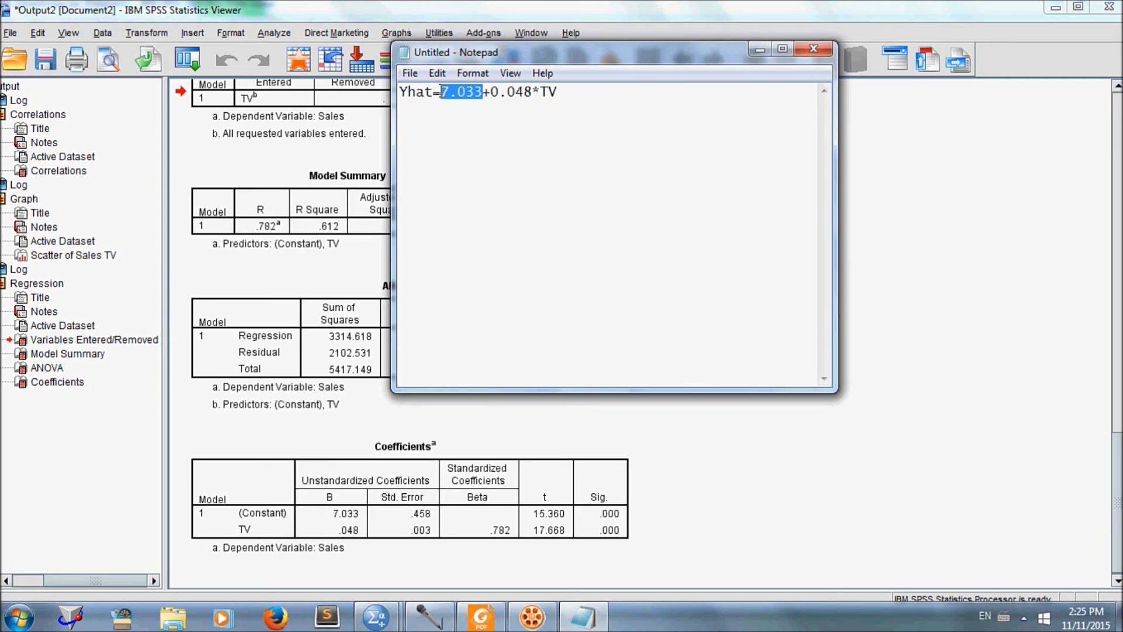
drag(556, 92, 539, 92)
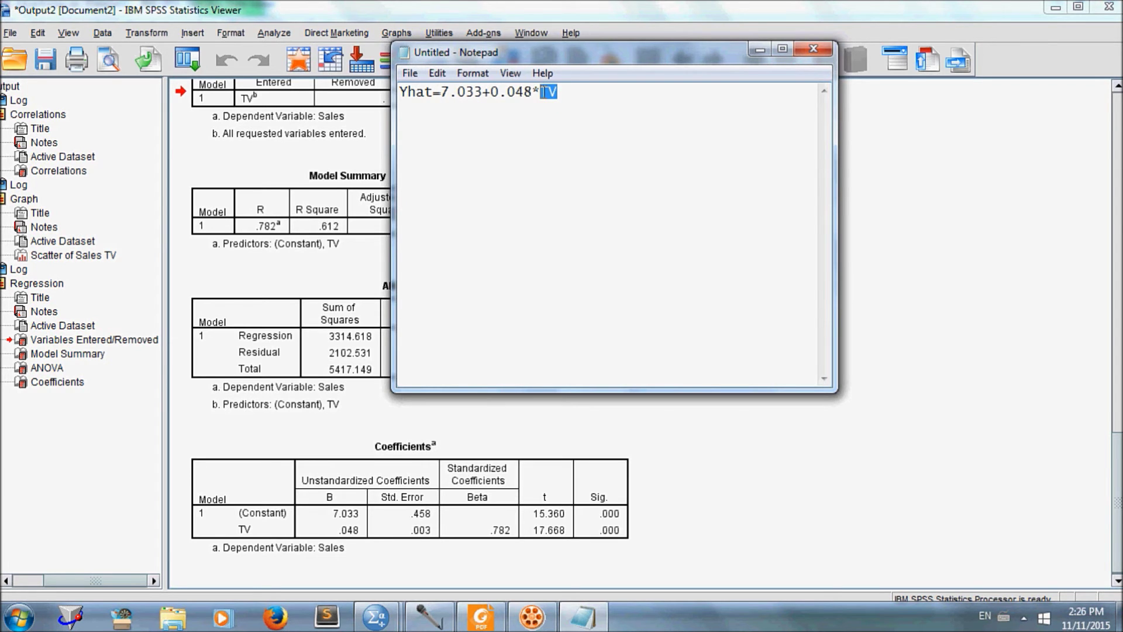
click(381, 491)
click(693, 478)
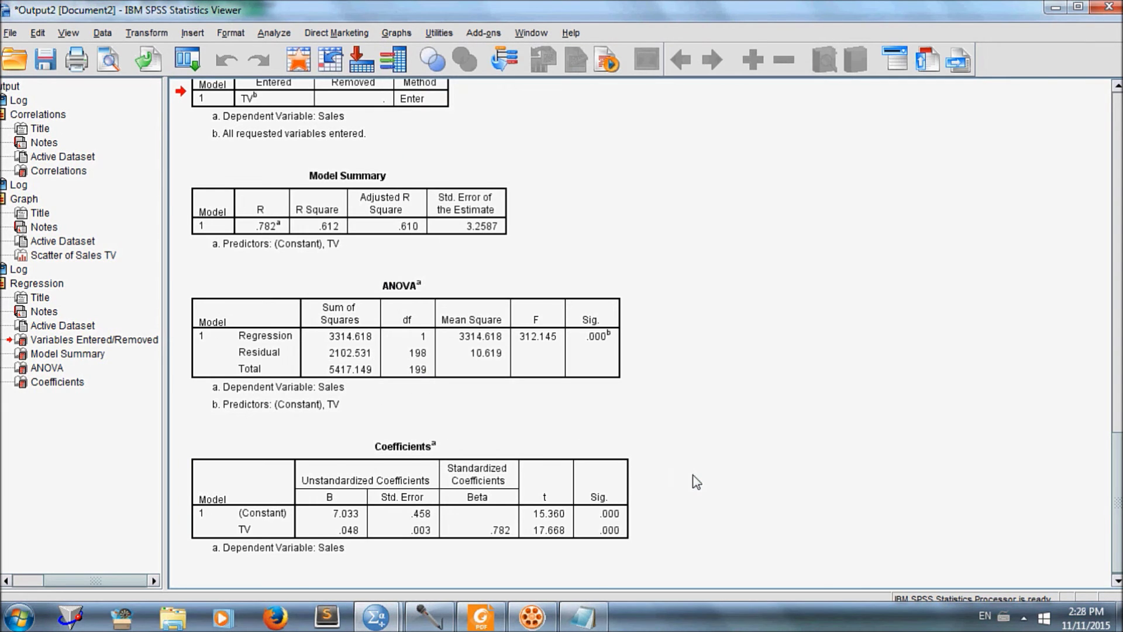
Reopen the linear regression of Sales on TV and request confidence intervals for the coefficients at the 99% level.
click(273, 33)
mouse_move(316, 200)
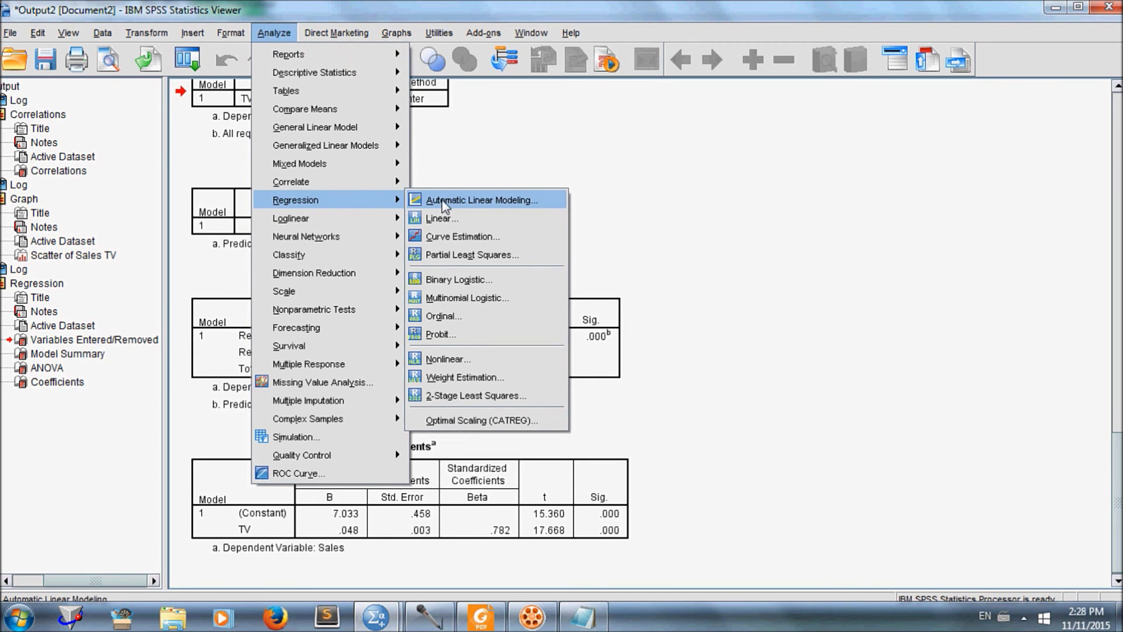
click(454, 220)
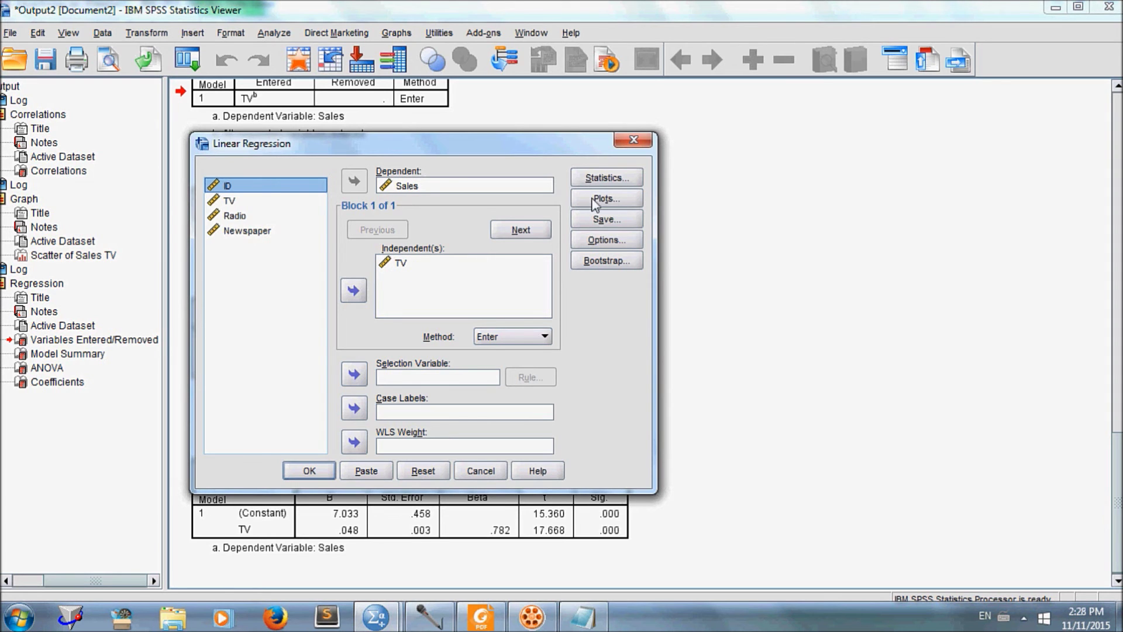
click(606, 179)
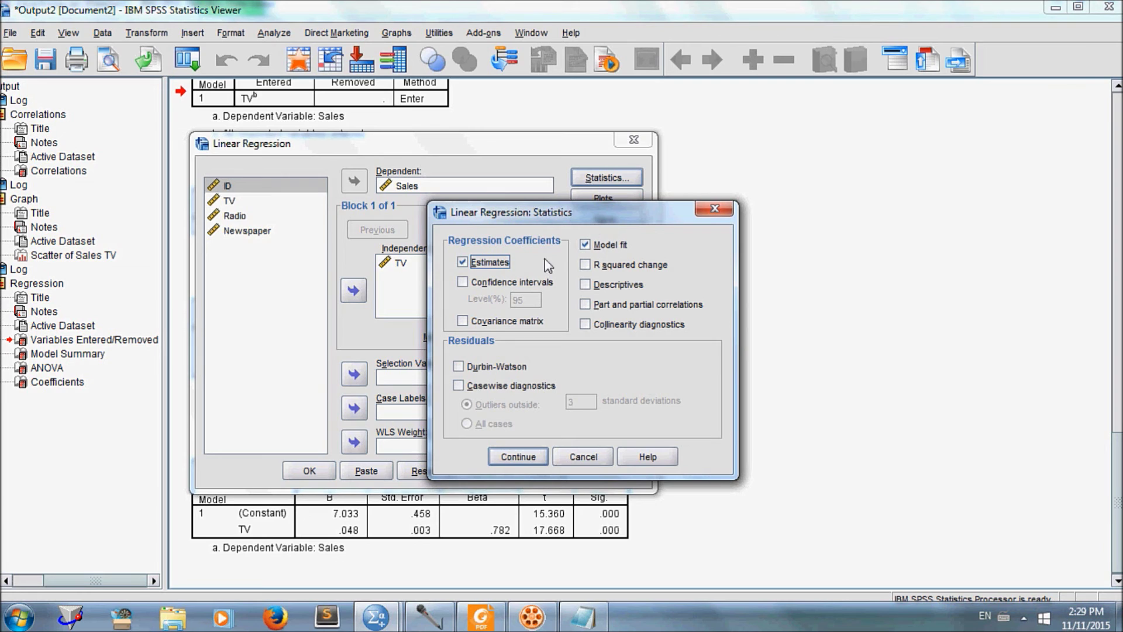
click(462, 282)
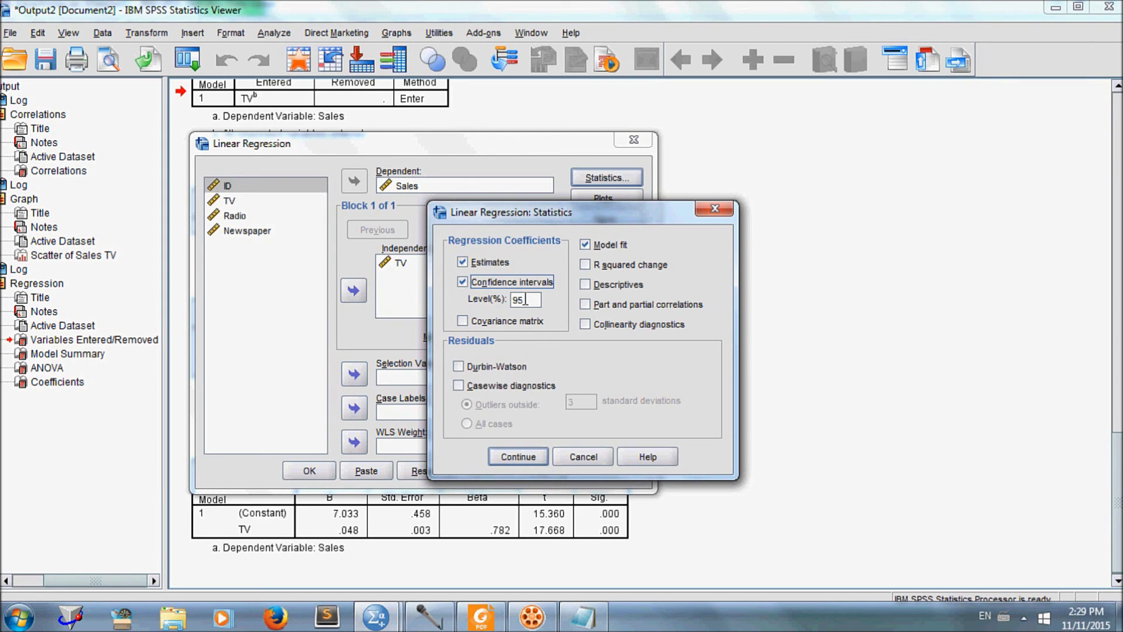
double_click(525, 300)
key(BackSpace)
text(99)
click(520, 458)
Run the regression and examine the lower and upper confidence bounds in the new Coefficients table.
click(306, 471)
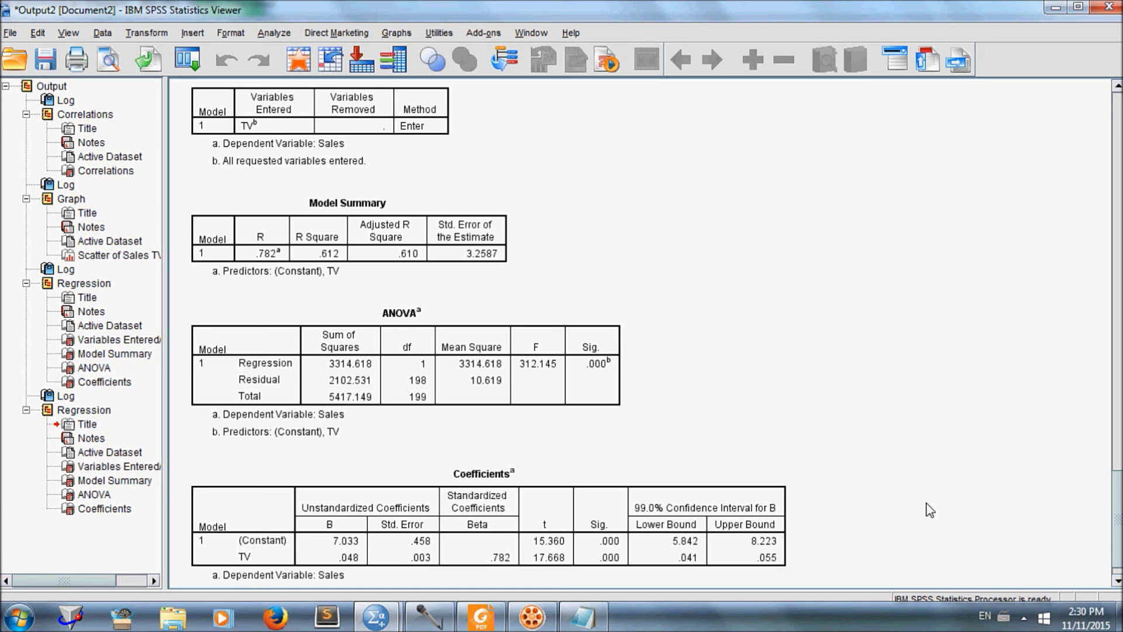
click(674, 567)
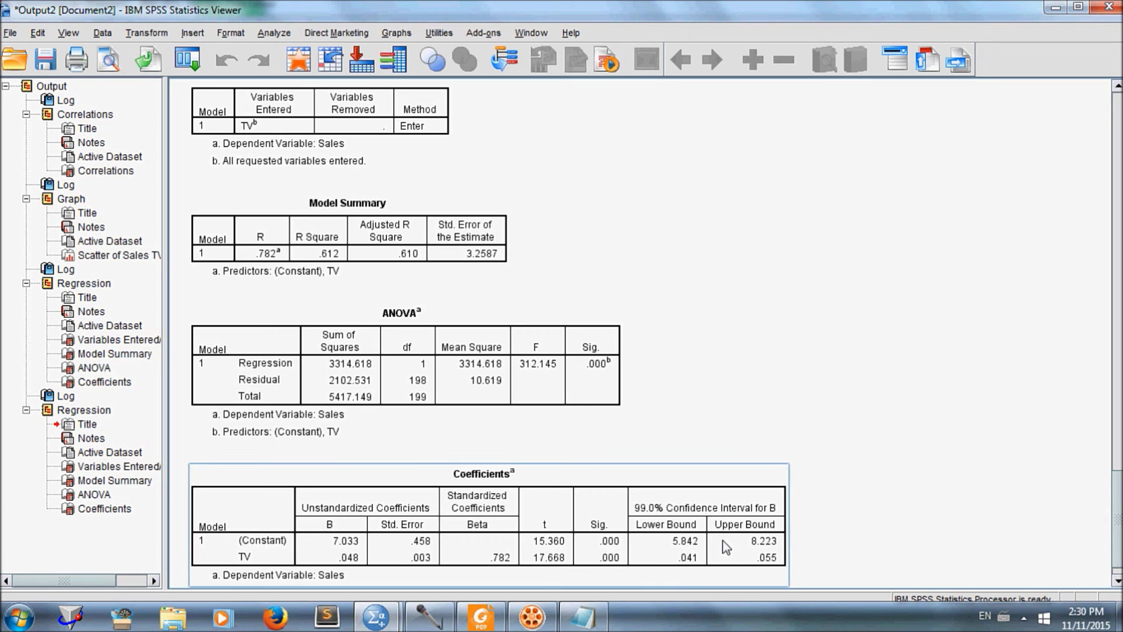
click(818, 544)
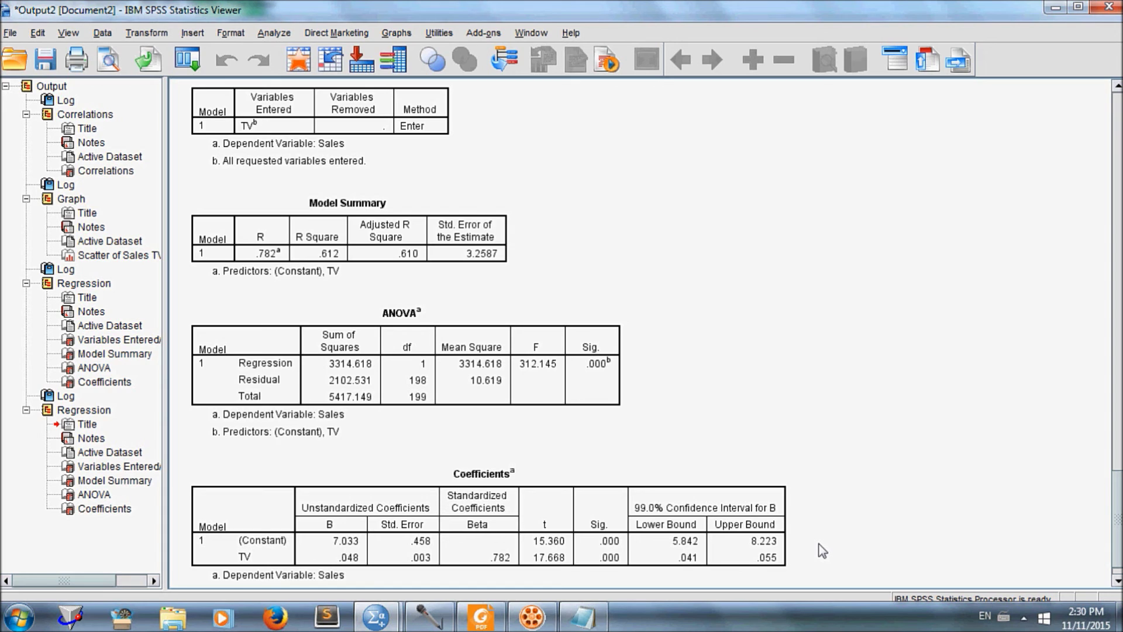
click(748, 555)
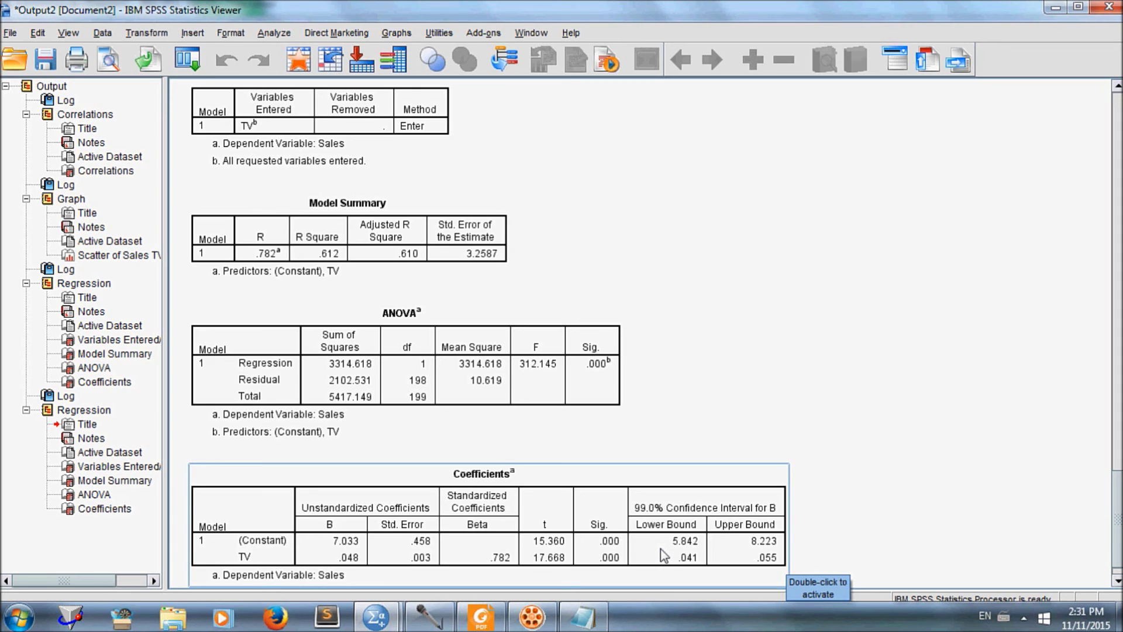
click(596, 426)
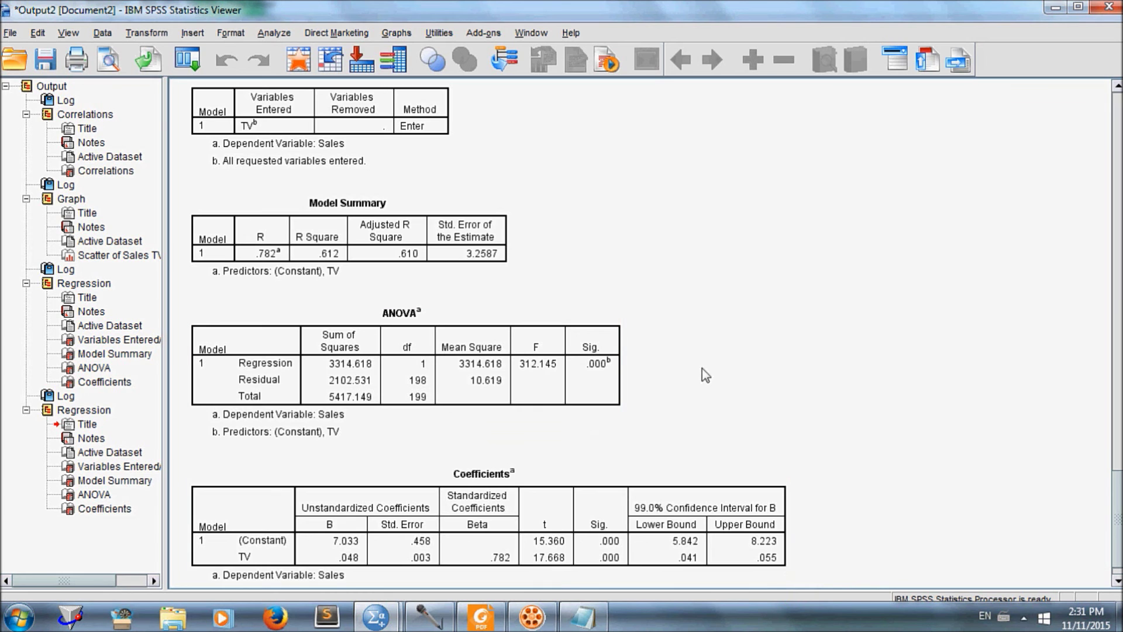
Set the linear regression to save unstandardized predicted values, unstandardized residuals and mean prediction intervals at 95%.
click(273, 33)
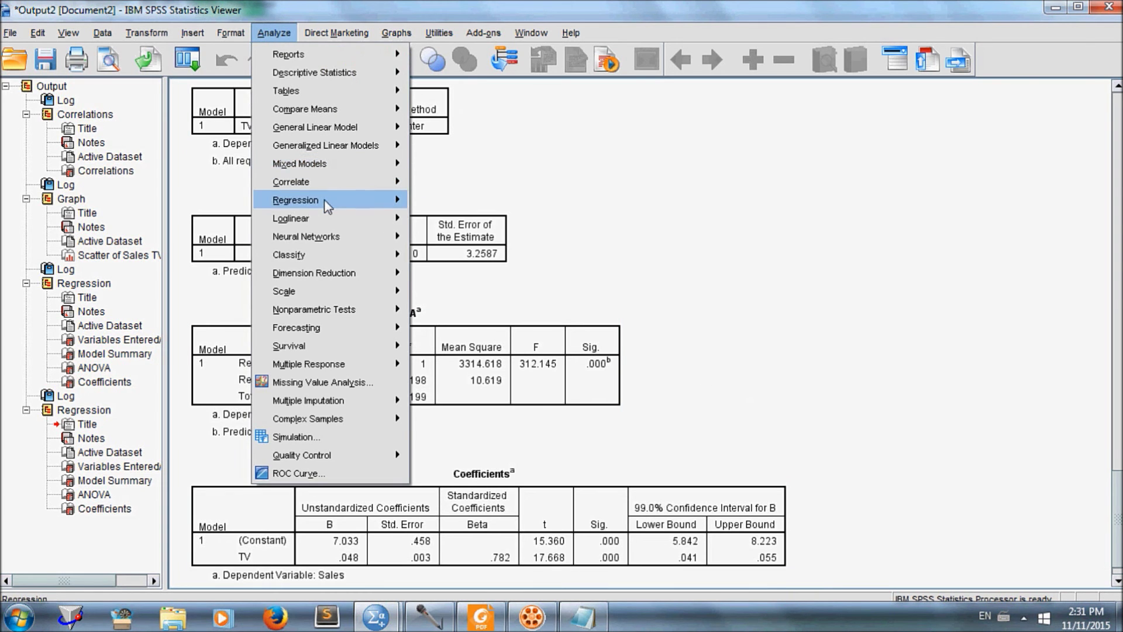
mouse_move(327, 202)
click(453, 219)
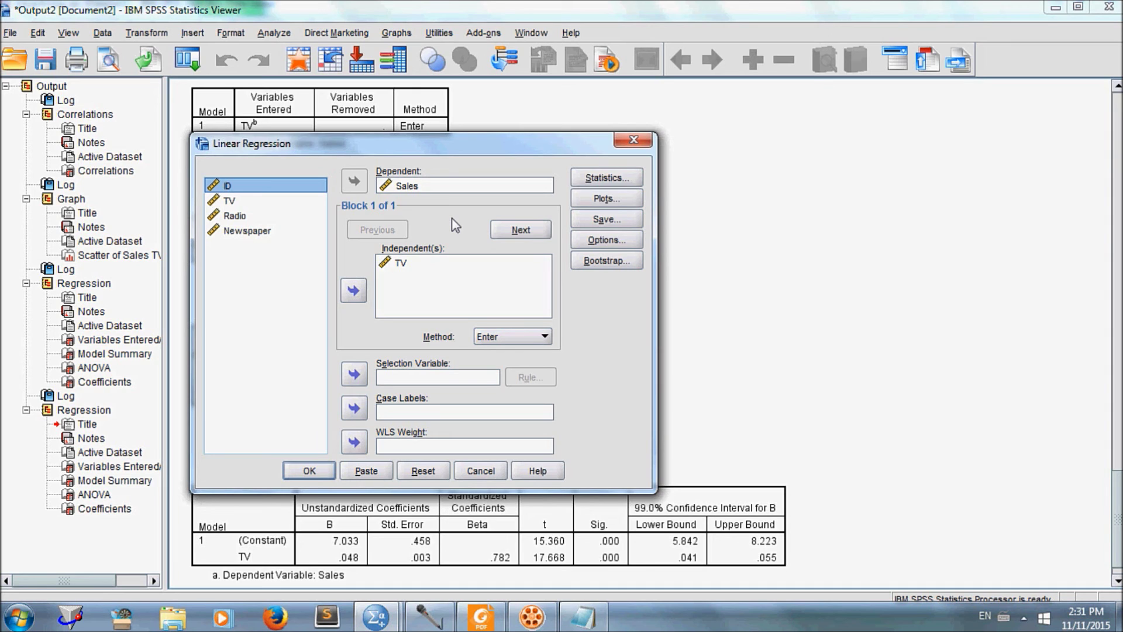
click(595, 223)
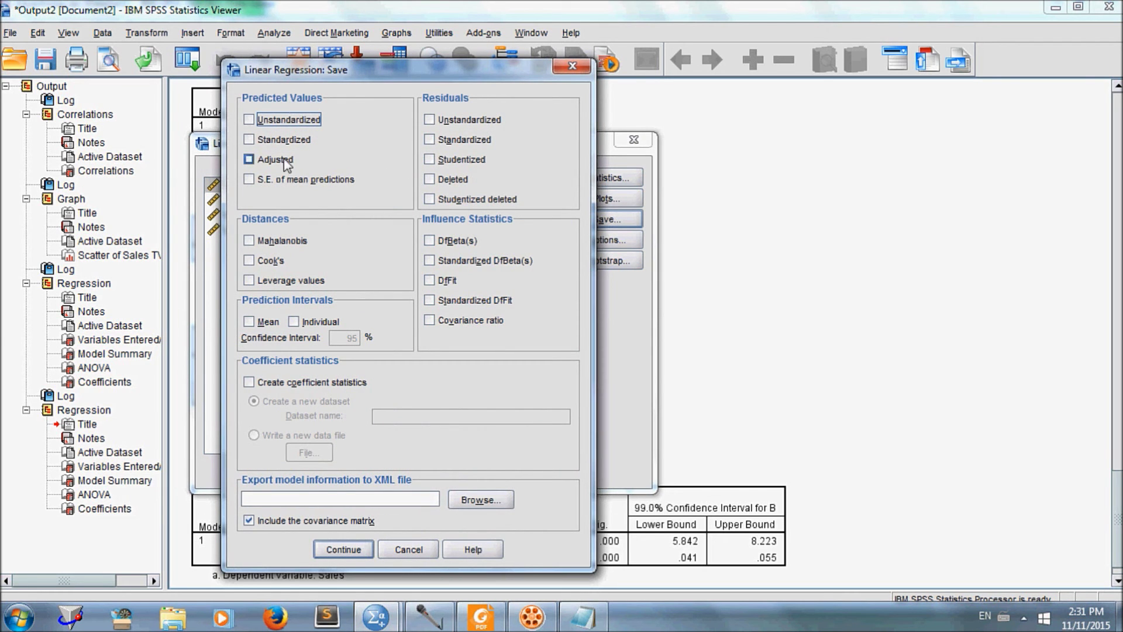
click(250, 120)
click(248, 323)
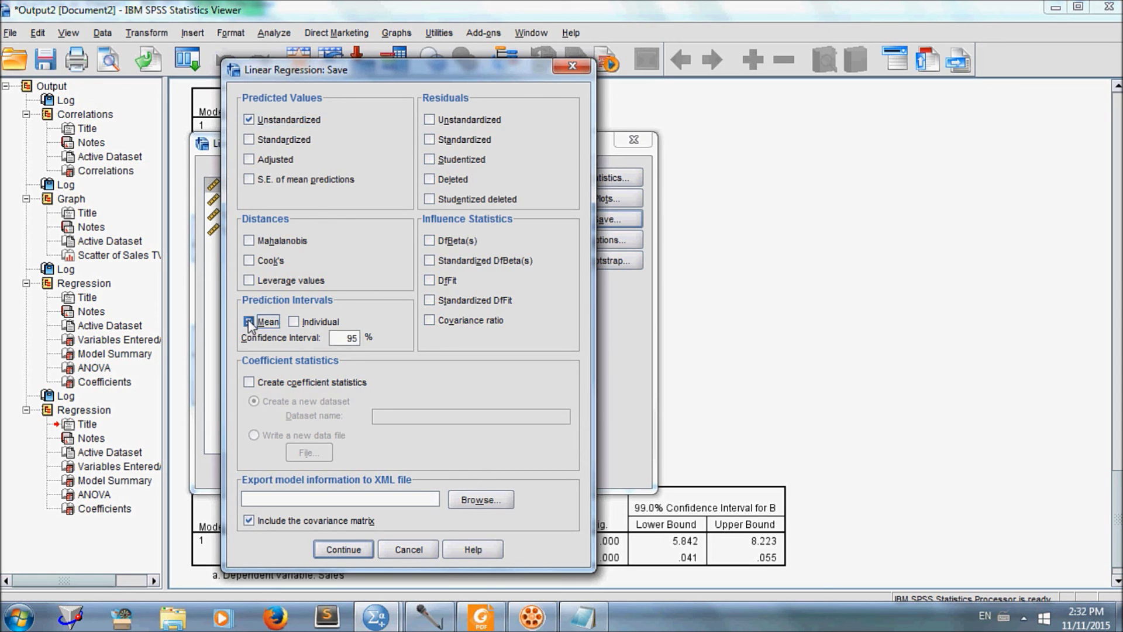
click(356, 339)
click(359, 339)
click(436, 121)
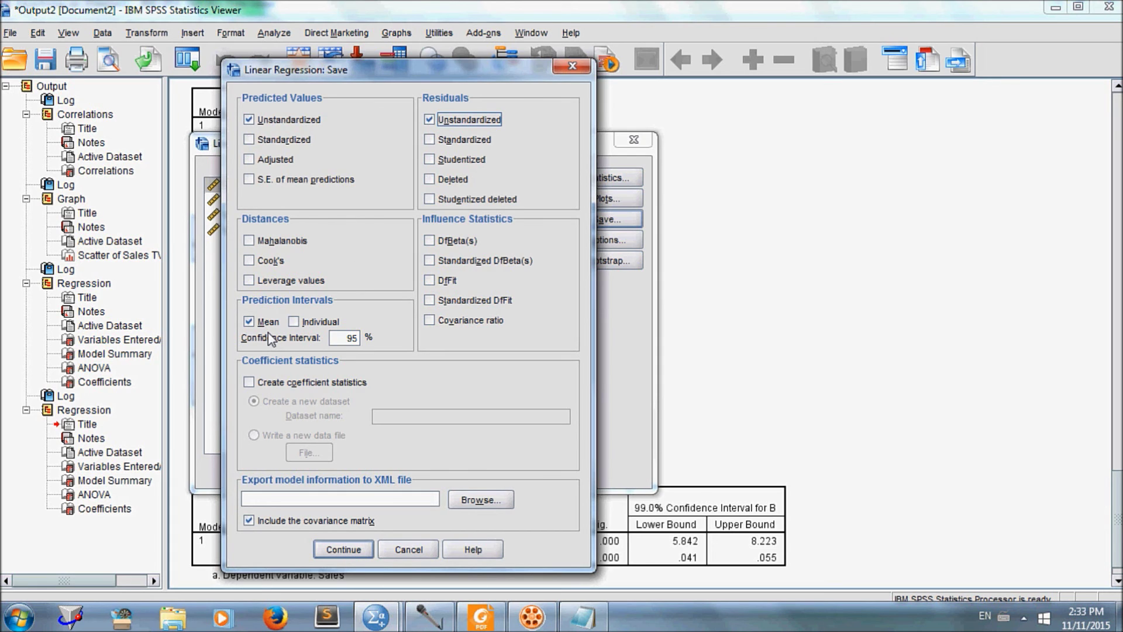
click(342, 550)
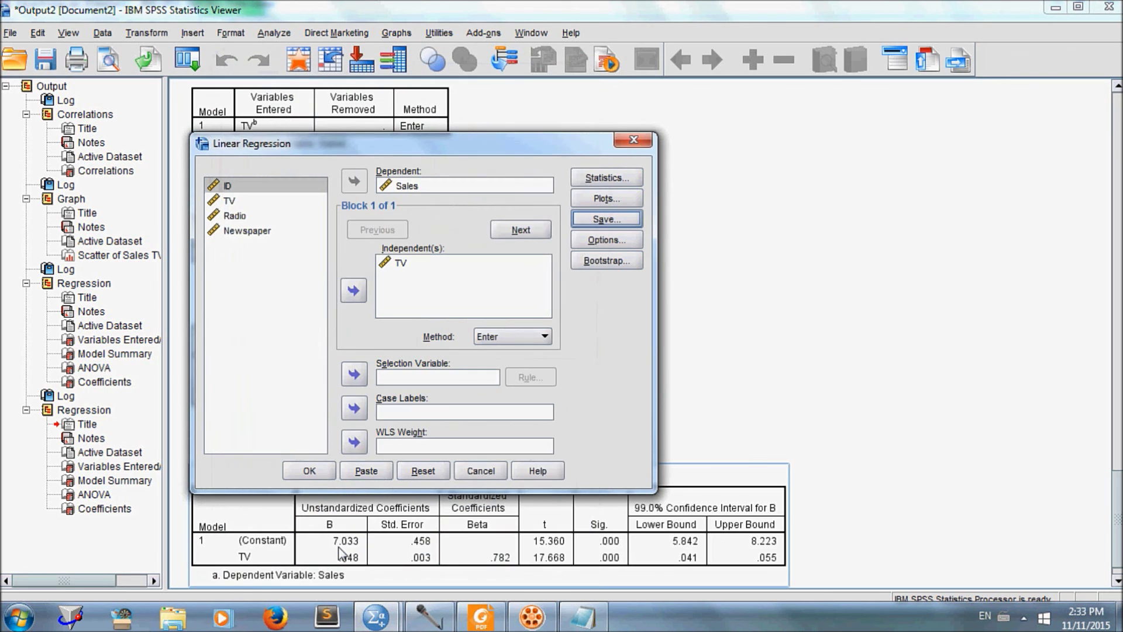
Run the linear regression with the saved variables and switch to the data editor showing the Advertising dataset.
click(309, 470)
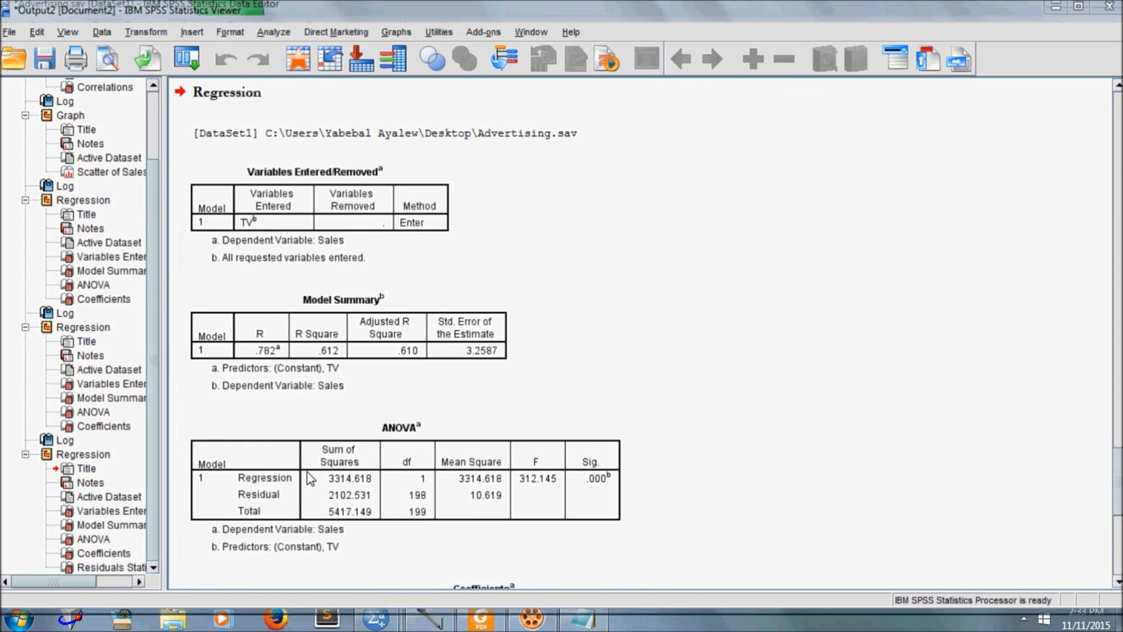
key(super+Tab)
key(super+Tab)
key(super+Tab)
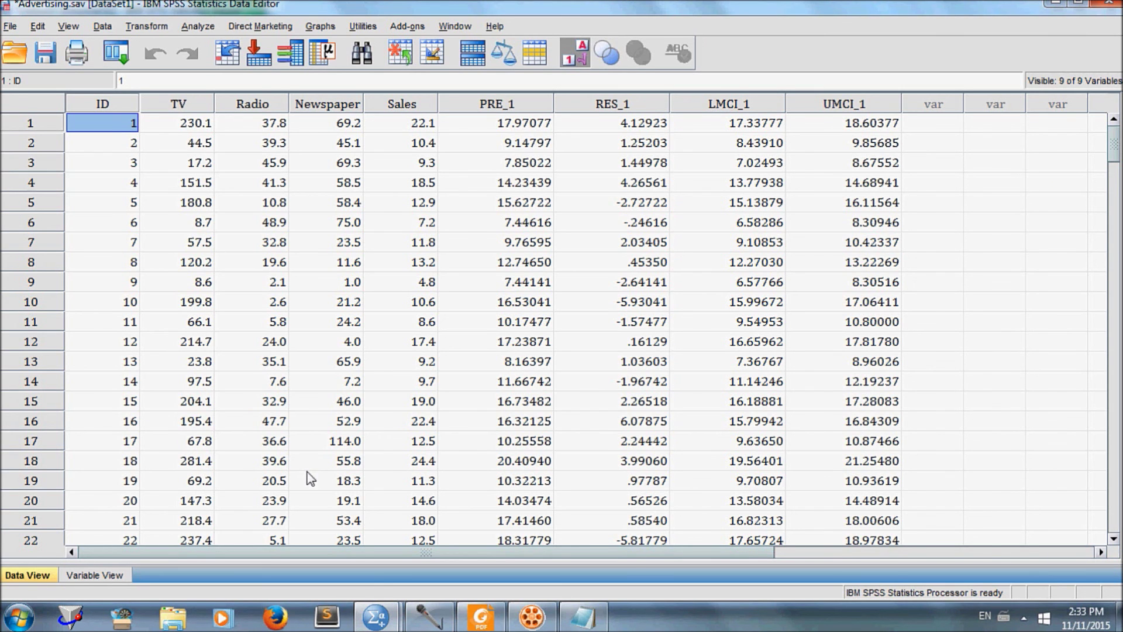
Examine the Sales column alongside the saved columns UMCI_1, LMCI_1, RES_1 and PRE_1.
click(401, 107)
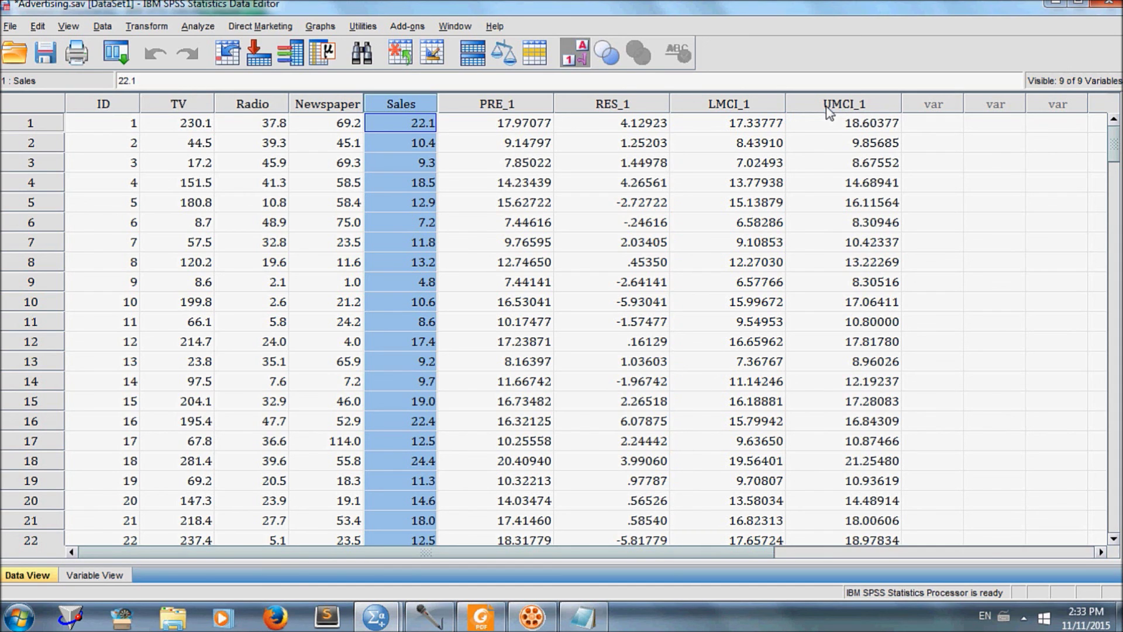
click(855, 103)
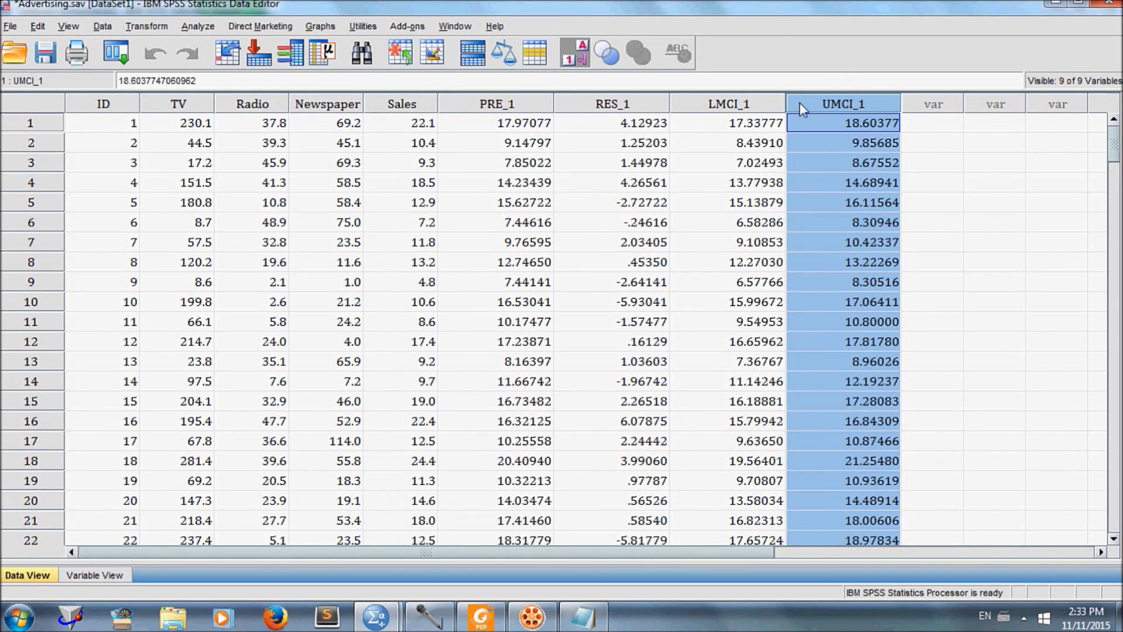
click(729, 105)
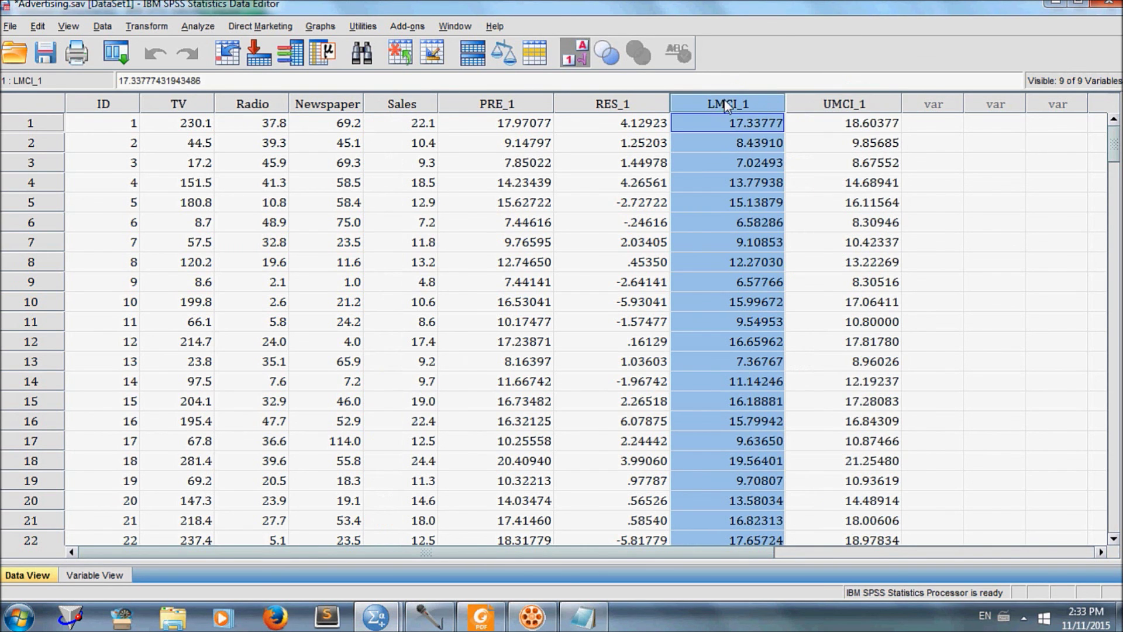
click(632, 102)
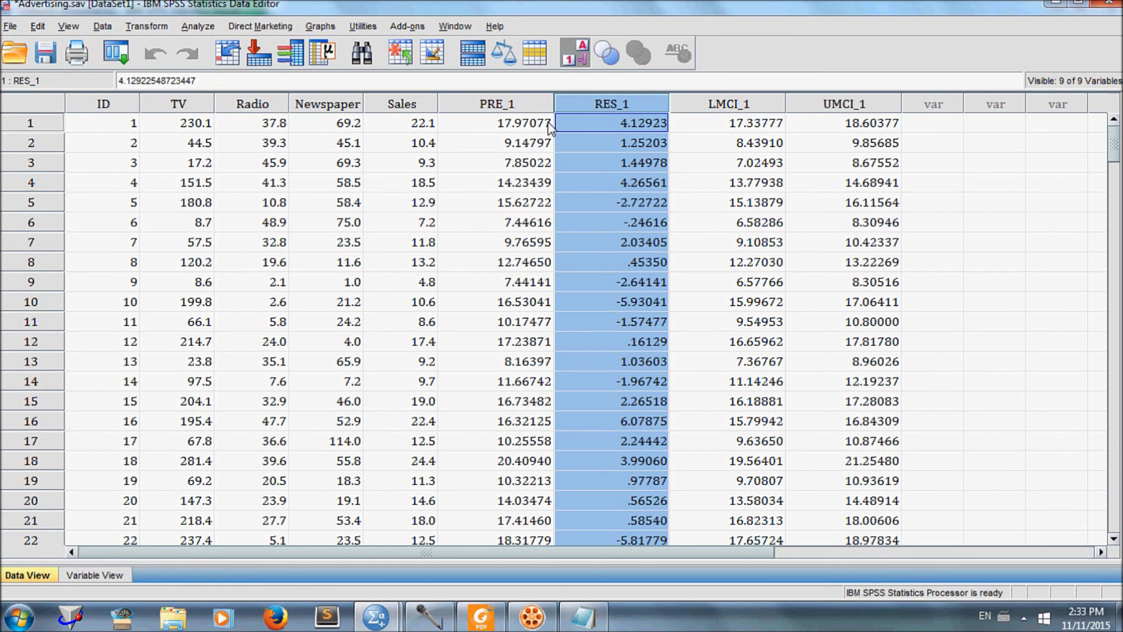
click(414, 105)
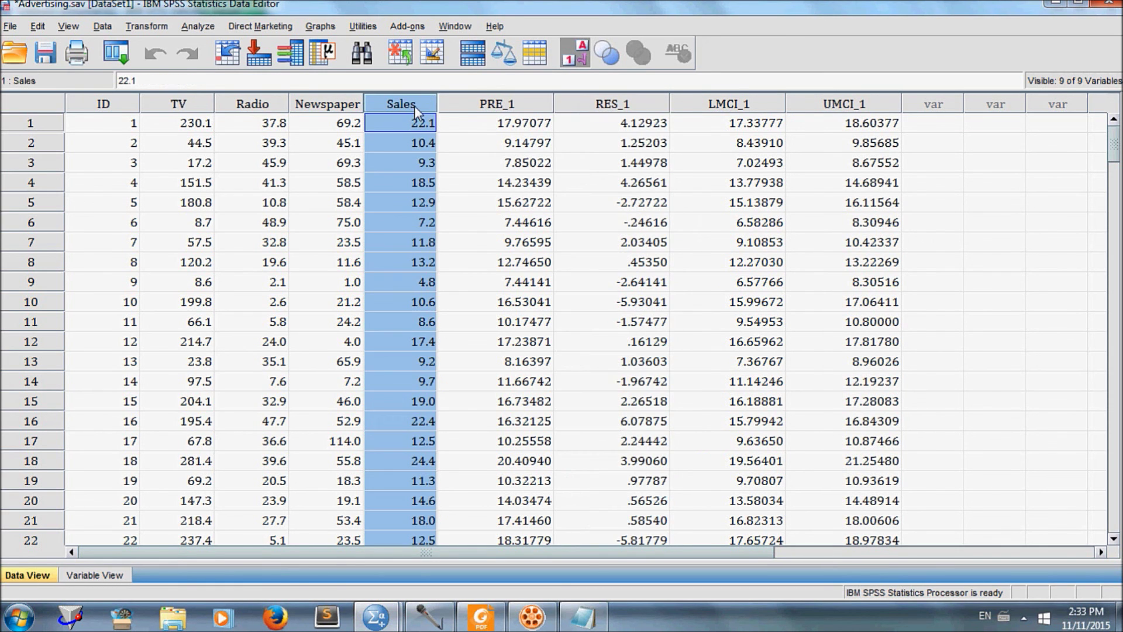
click(503, 103)
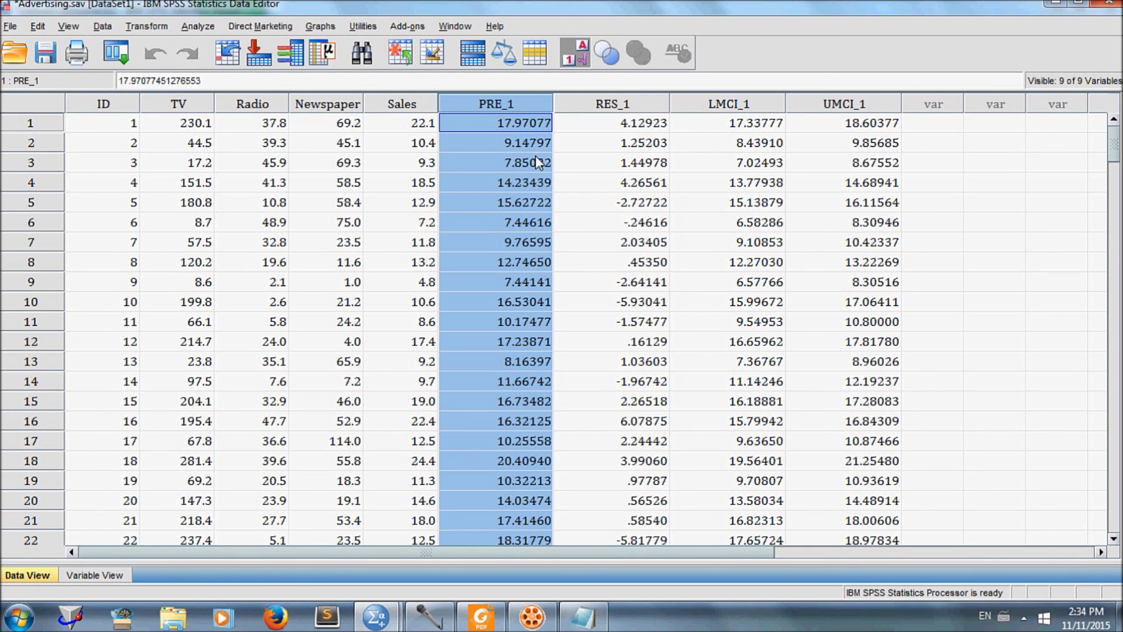
Use Calculator to subtract the first case's predicted value 17.97077 from its Sales value 22.1, and close it.
key(super)
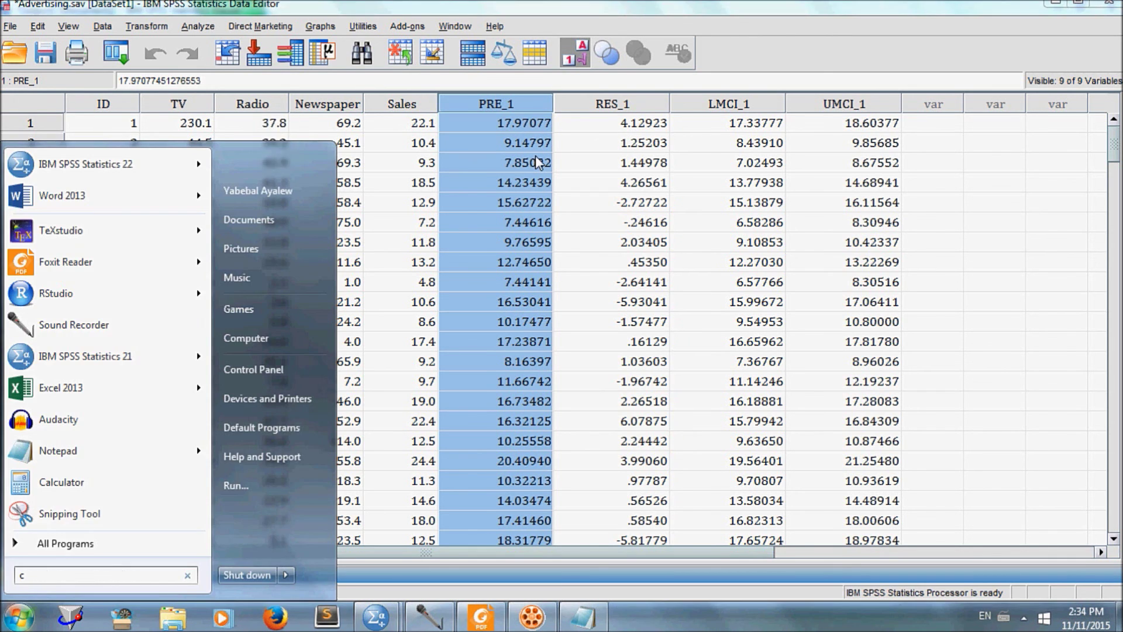
text(calc)
key(Return)
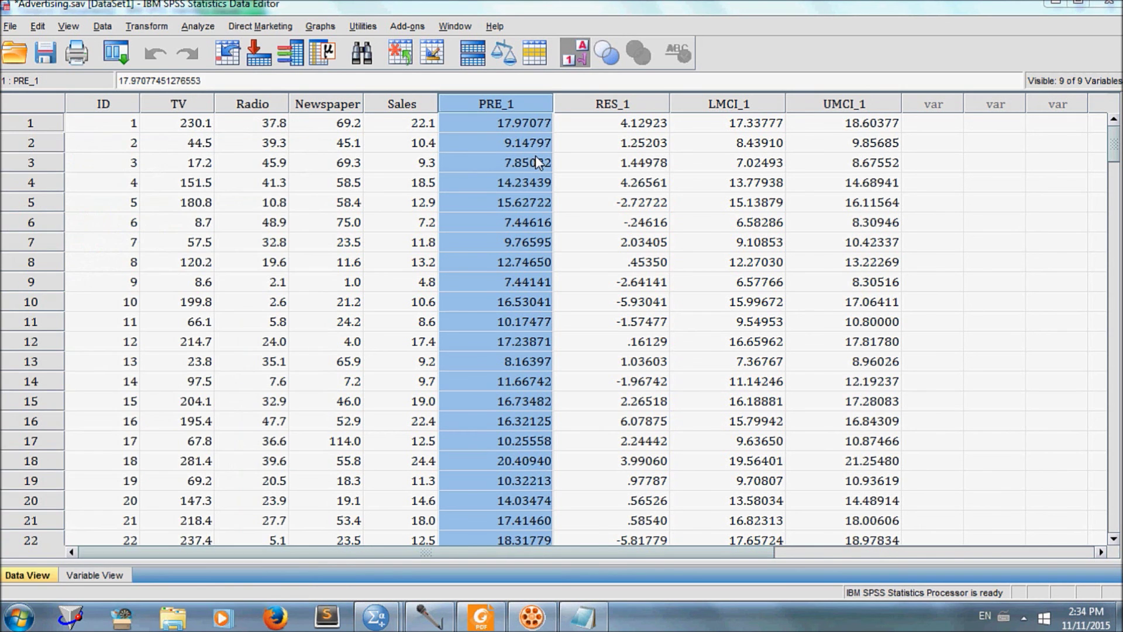
drag(584, 129, 576, 241)
text(22.1)
key(minus)
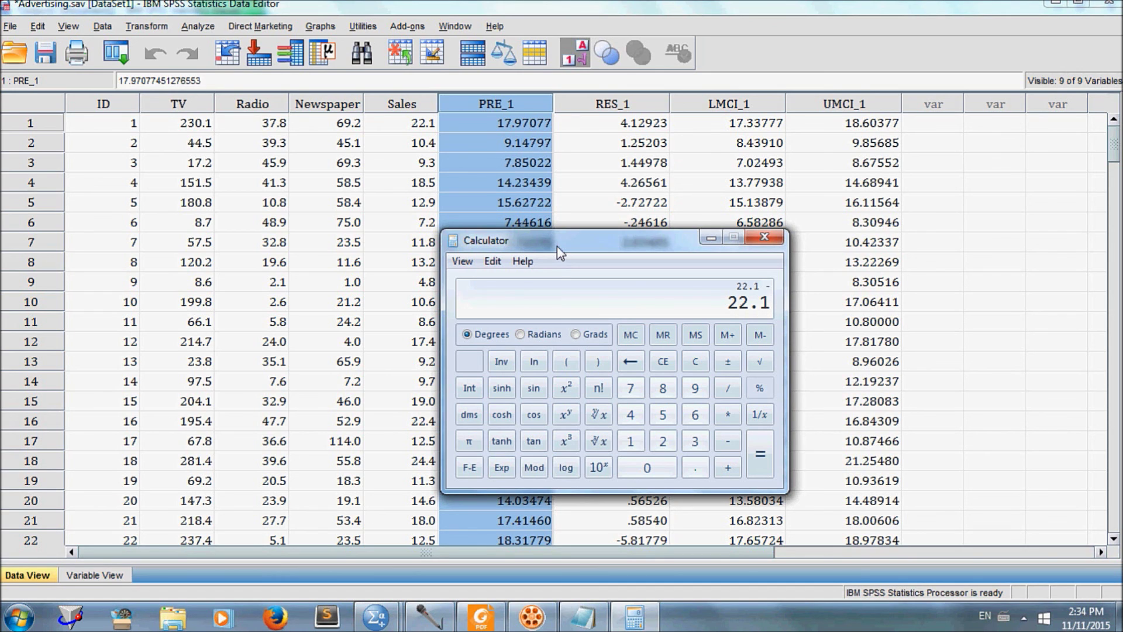
text(17.97077)
key(Return)
click(764, 236)
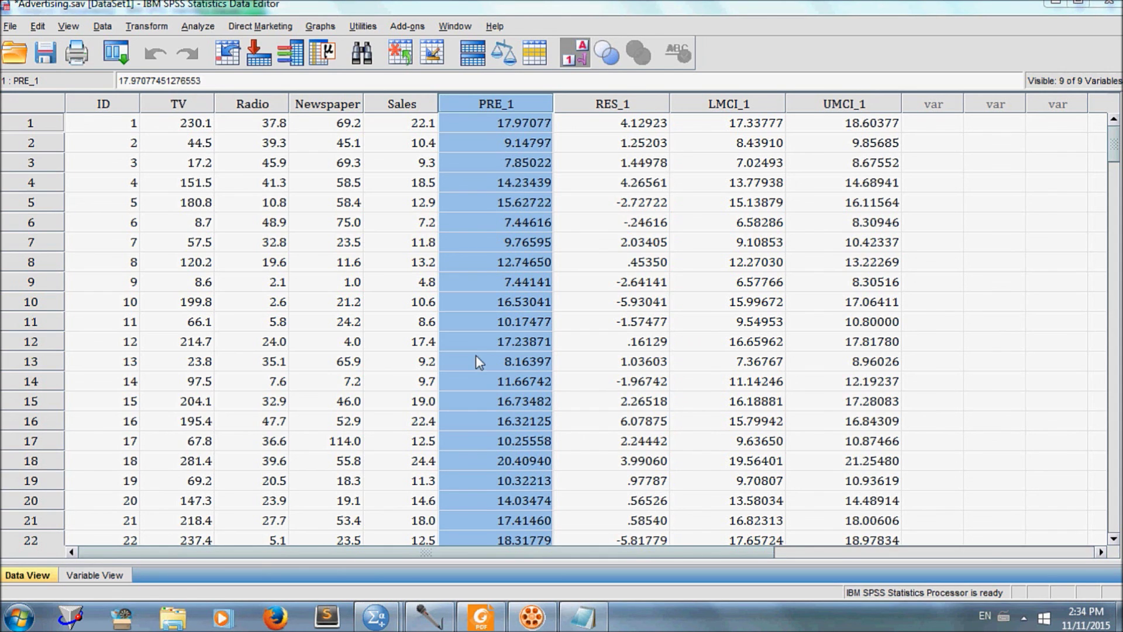
Return to the SPSS output and open the scatterplot of Sales against TV for editing.
click(383, 620)
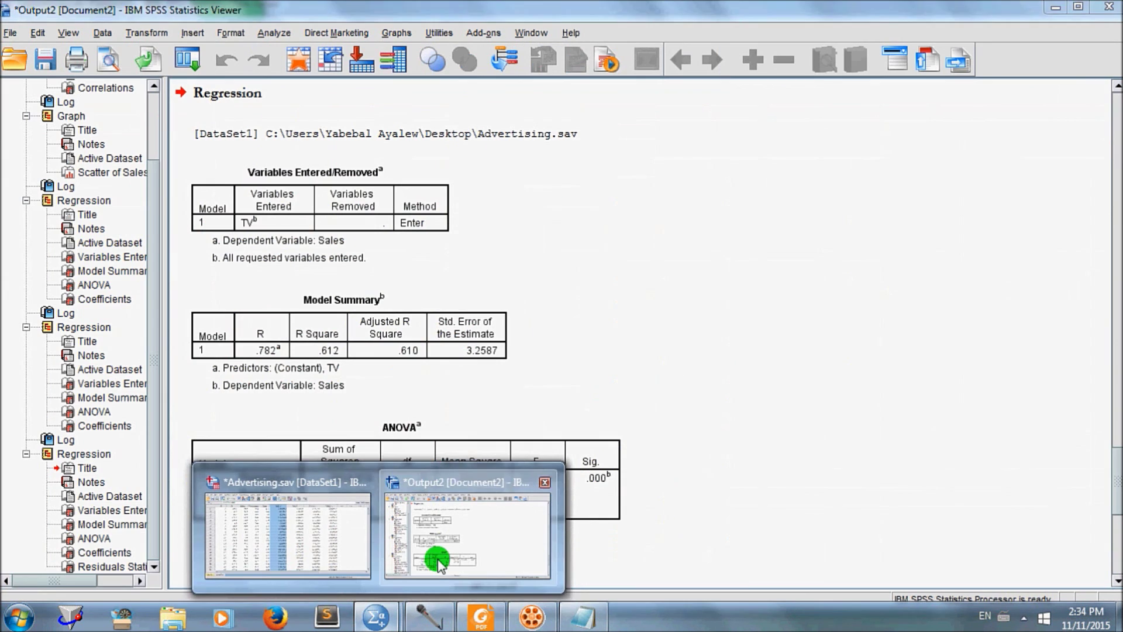
click(467, 535)
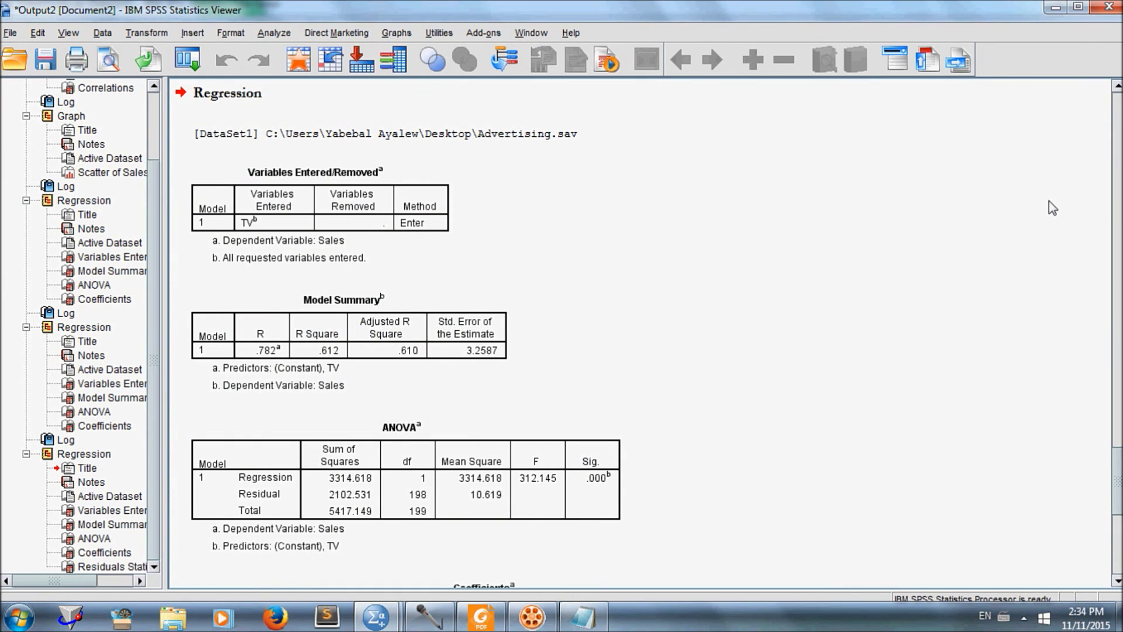
click(1117, 88)
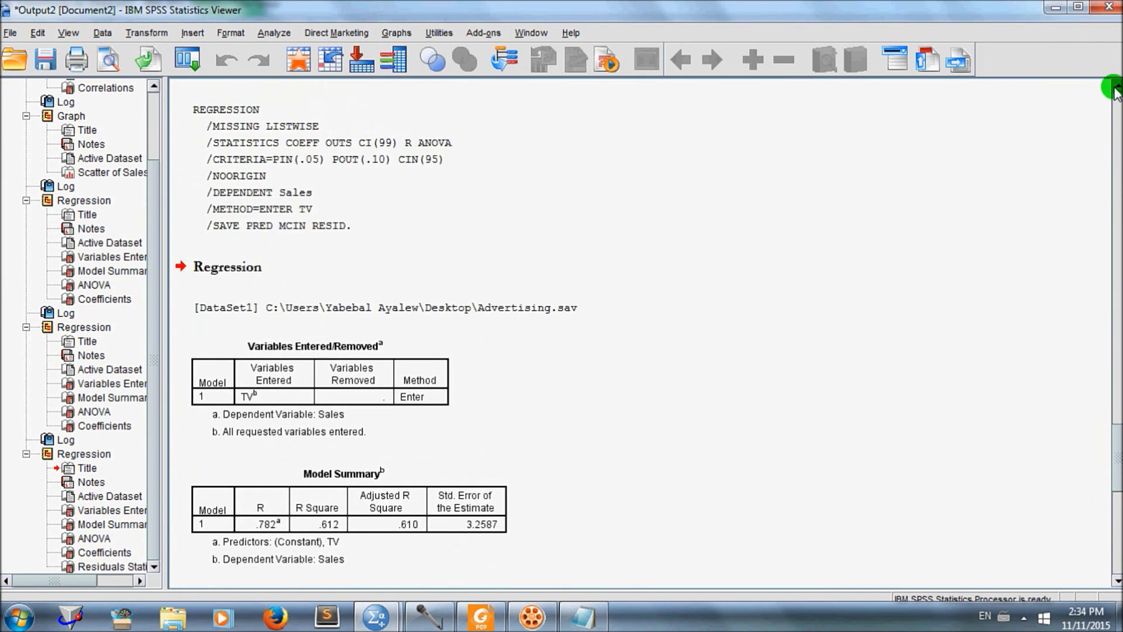
drag(1117, 88, 1117, 87)
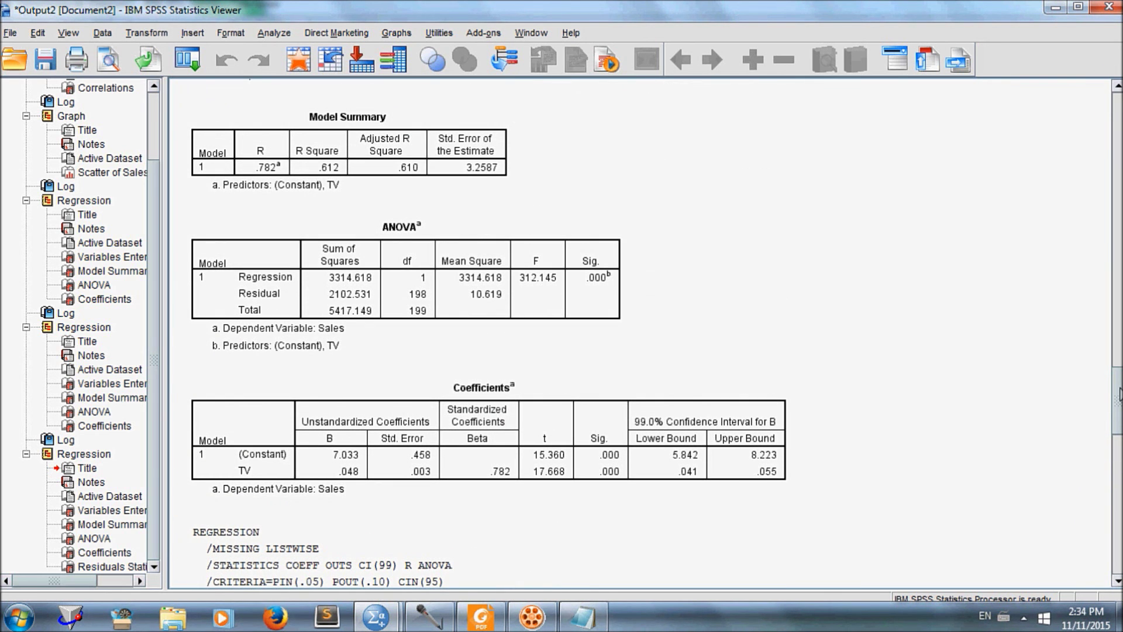
drag(1119, 395, 1109, 182)
click(506, 304)
click(412, 281)
double_click(412, 282)
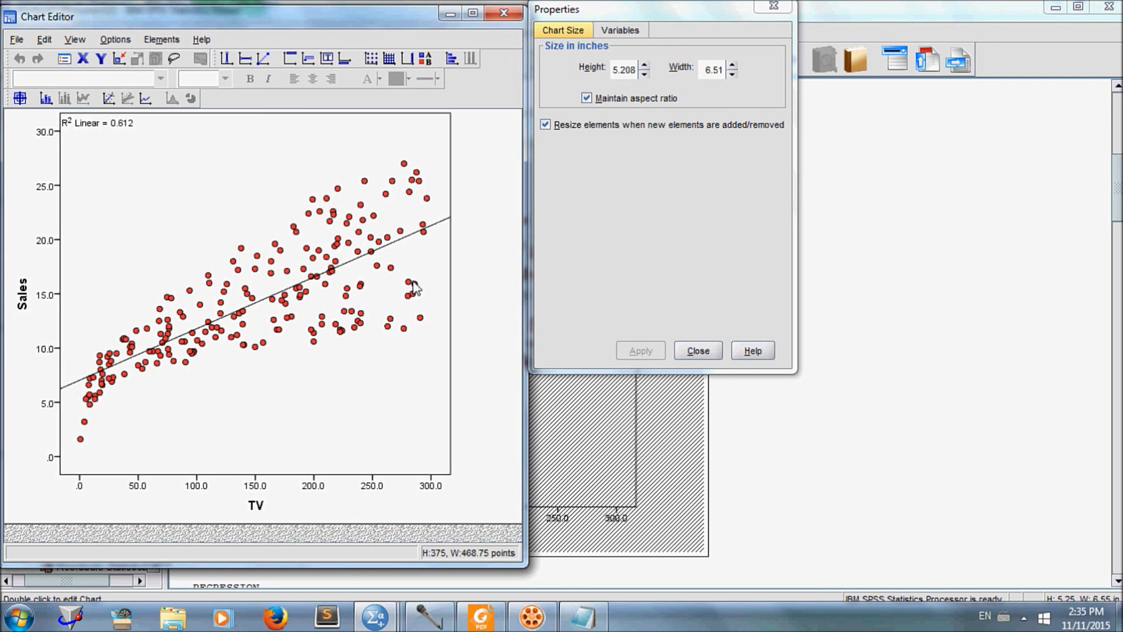
Add 95% mean confidence intervals to the linear fit line with its attached label turned off, and close the chart editor.
click(353, 261)
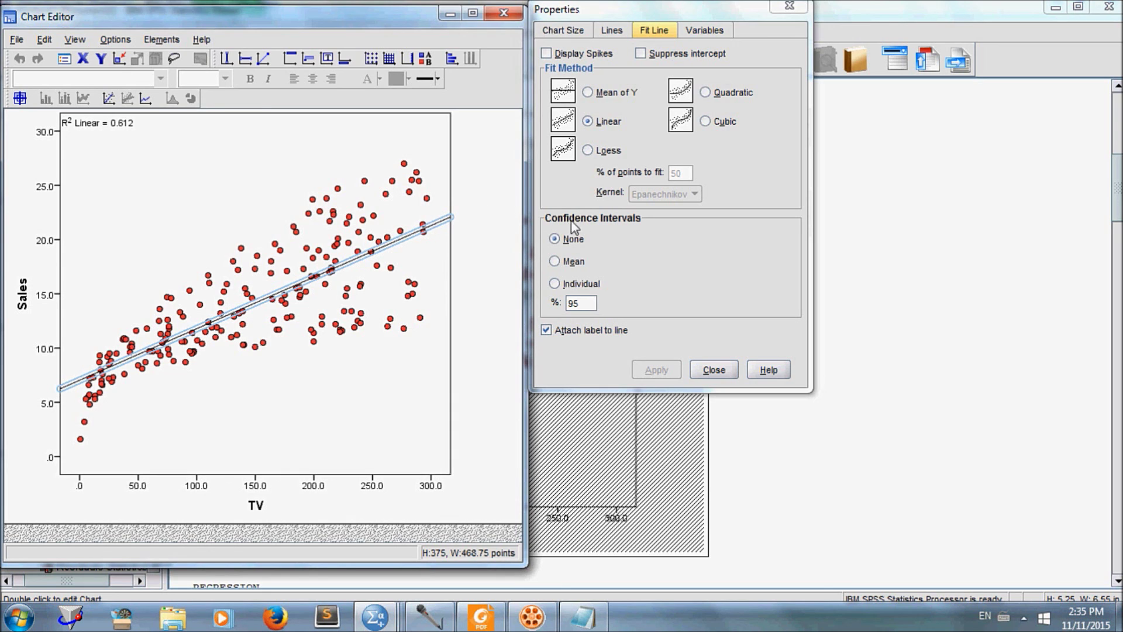
click(574, 14)
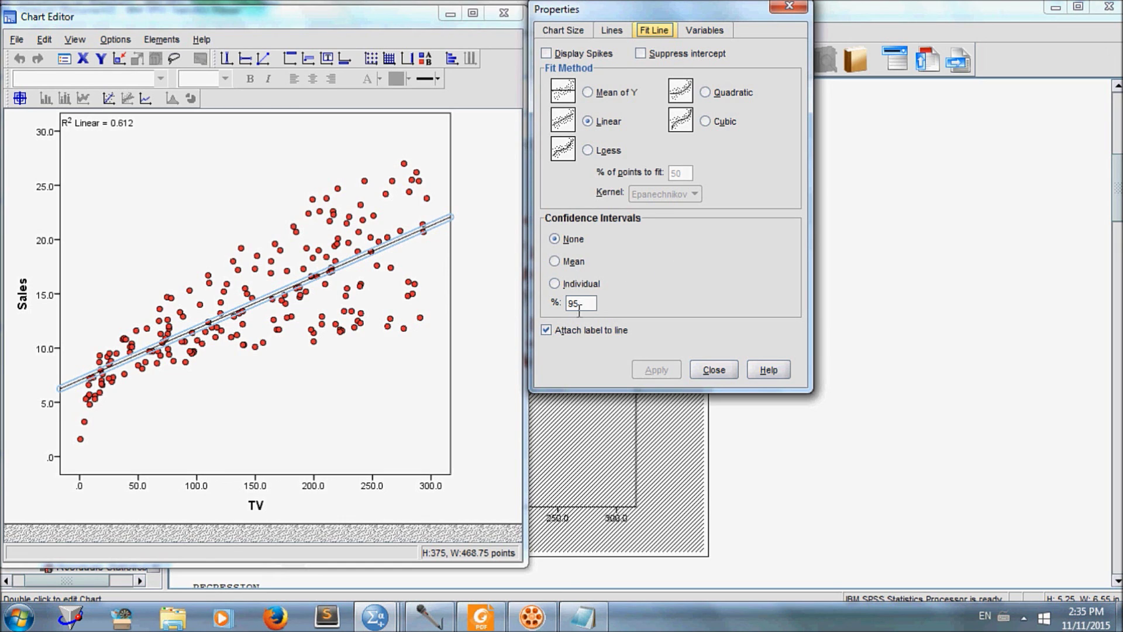
click(555, 261)
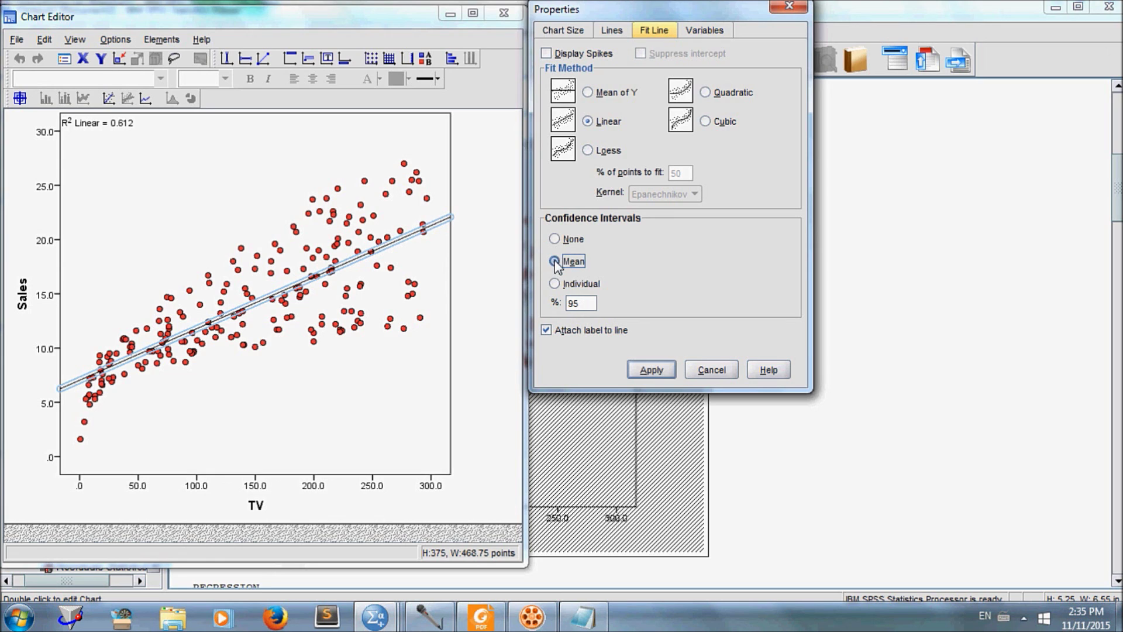
click(546, 331)
click(658, 372)
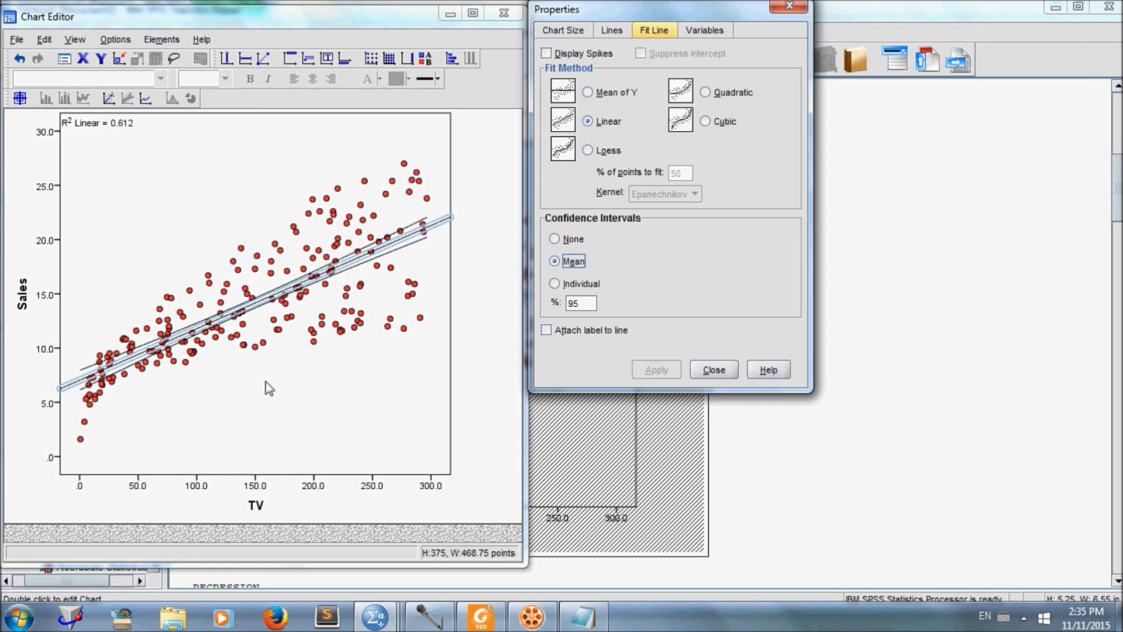
click(278, 328)
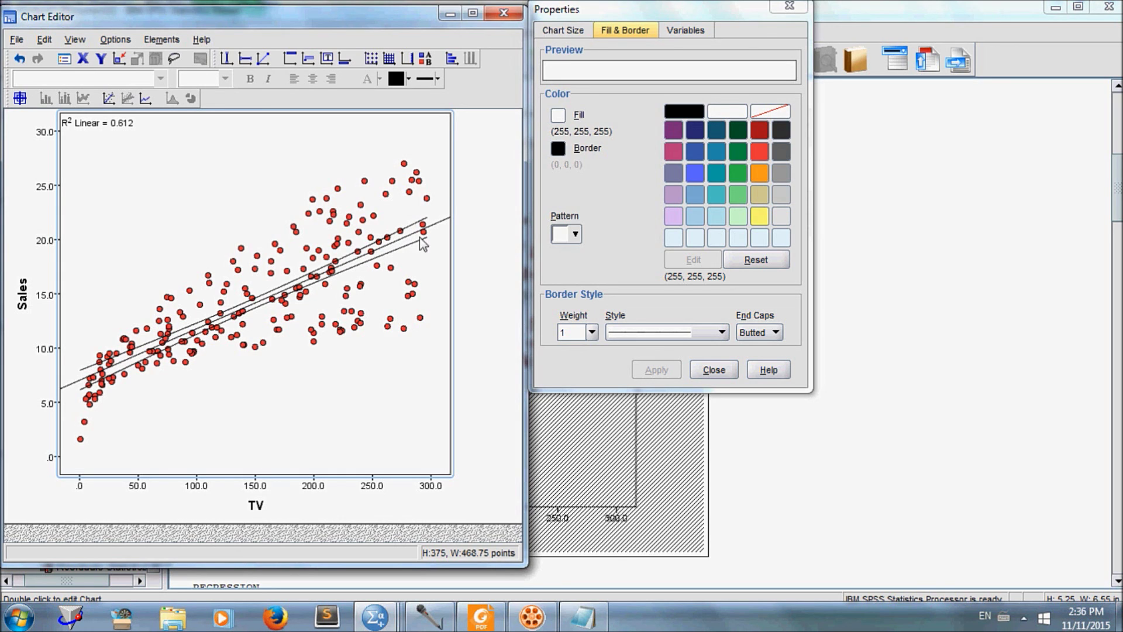
click(504, 14)
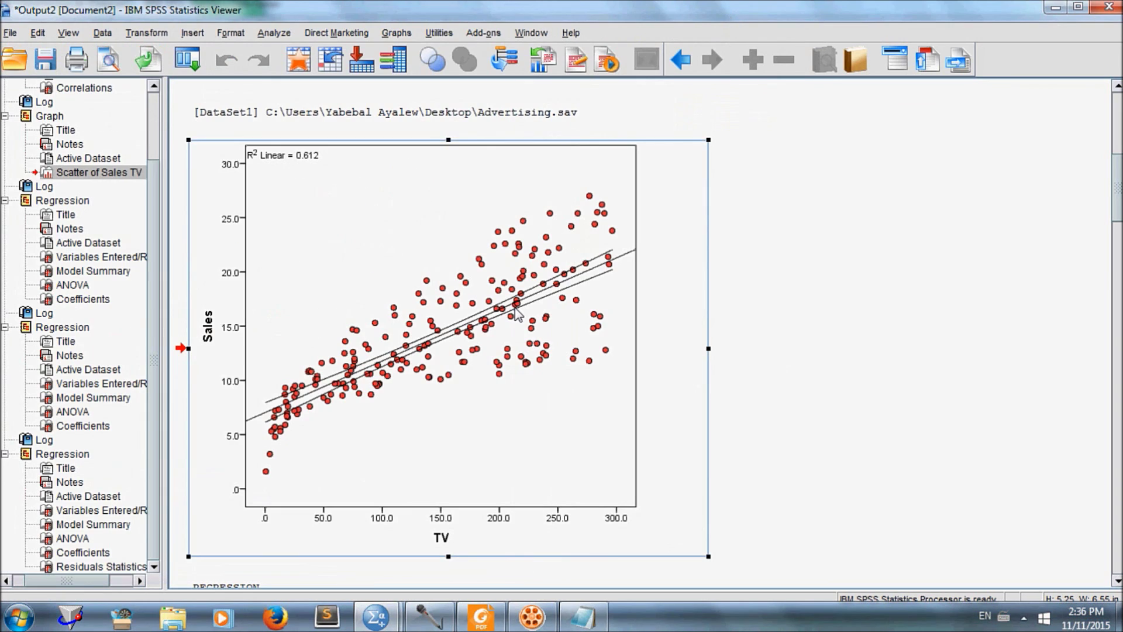
click(922, 319)
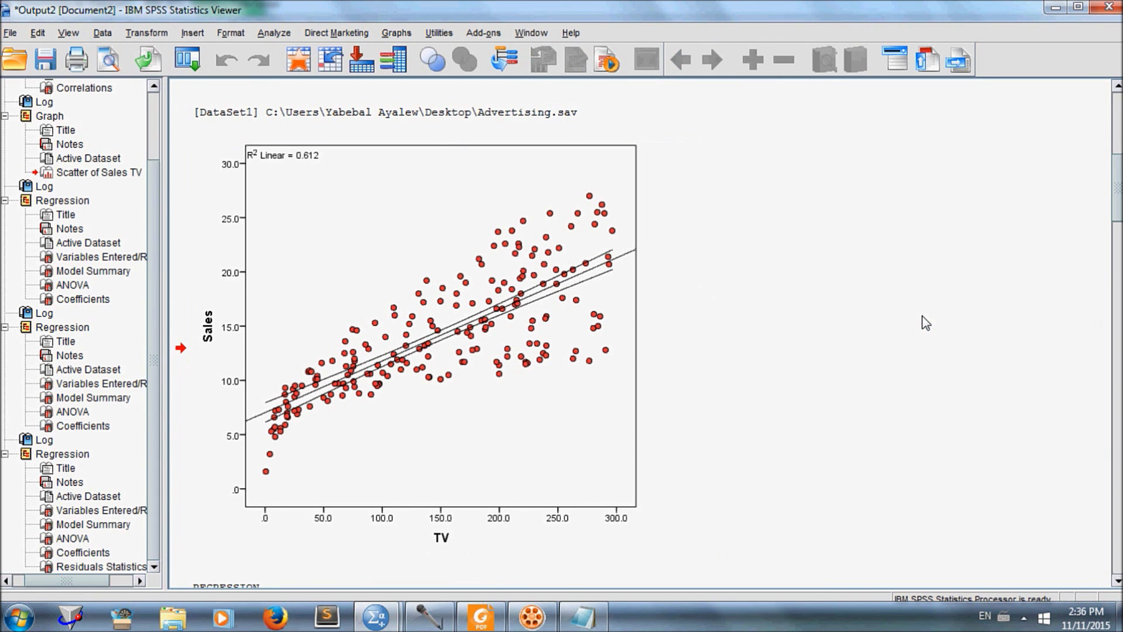